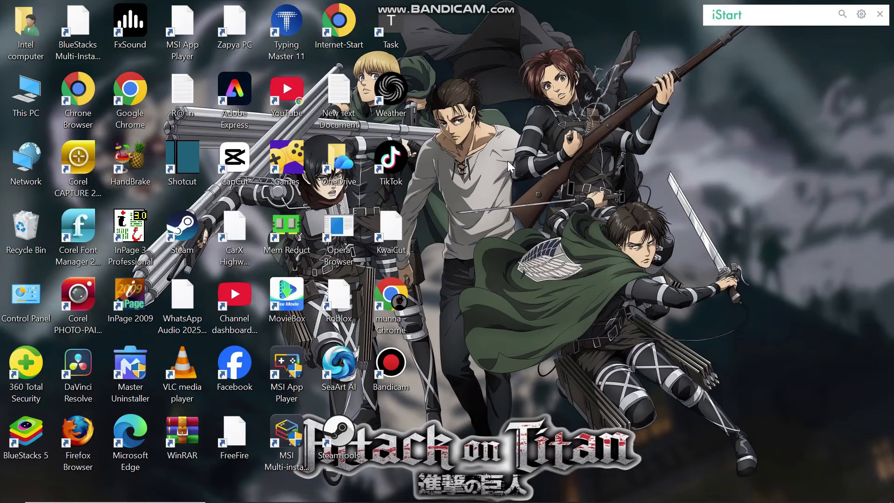
- Refresh the desktop and switch to the Chrome window showing Meta AI
{"action": "right_click", "coordinate": [508, 161]}
{"action": "left_click", "coordinate": [519, 202]}
{"action": "left_click", "coordinate": [485, 494]}
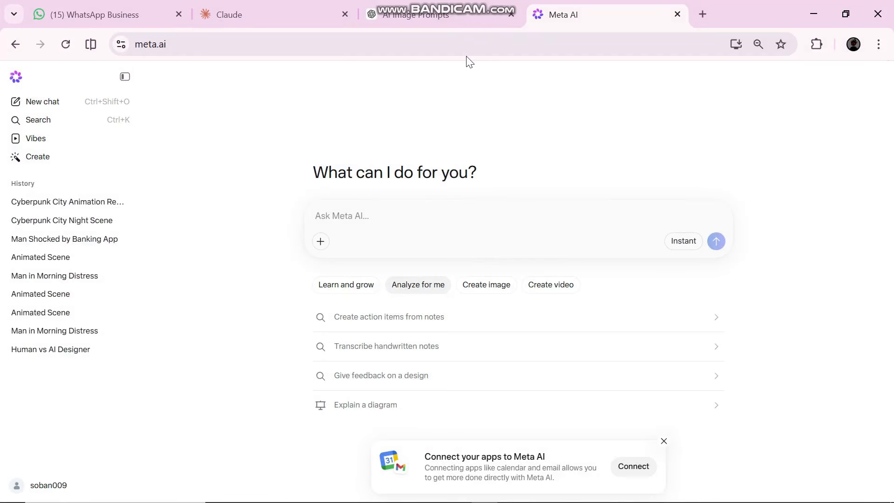
- Read through the ten AI image prompts in the ChatGPT conversation
{"action": "left_click", "coordinate": [487, 4]}
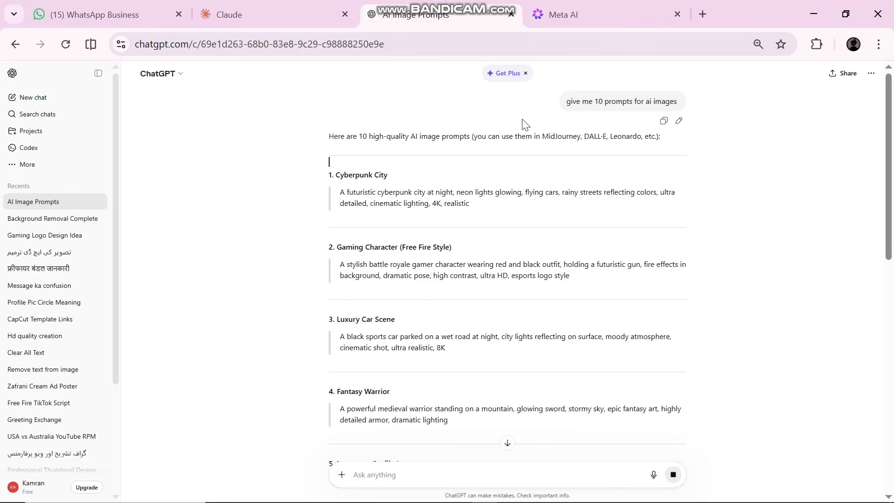
{"action": "scroll", "coordinate": [525, 125], "scroll_direction": "down", "scroll_amount": 10}
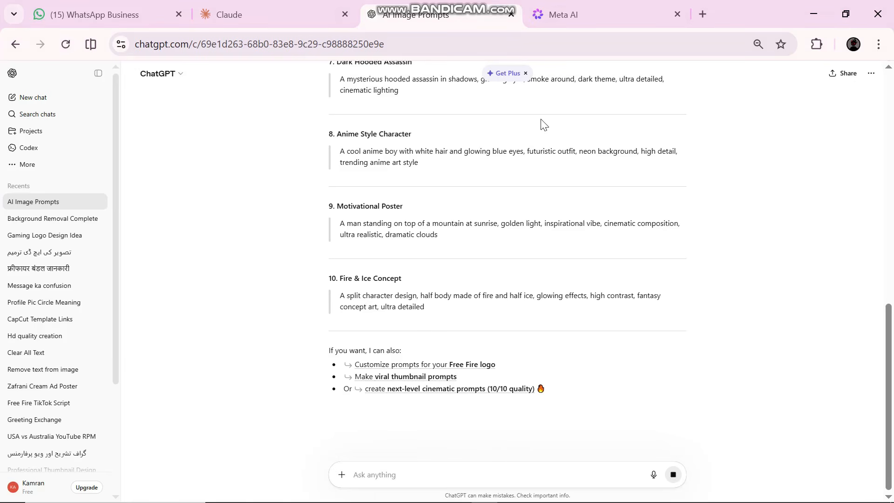
{"action": "scroll", "coordinate": [540, 122], "scroll_direction": "up", "scroll_amount": 10}
{"action": "scroll", "coordinate": [529, 98], "scroll_direction": "down", "scroll_amount": 10}
{"action": "scroll", "coordinate": [450, 228], "scroll_direction": "up", "scroll_amount": 7}
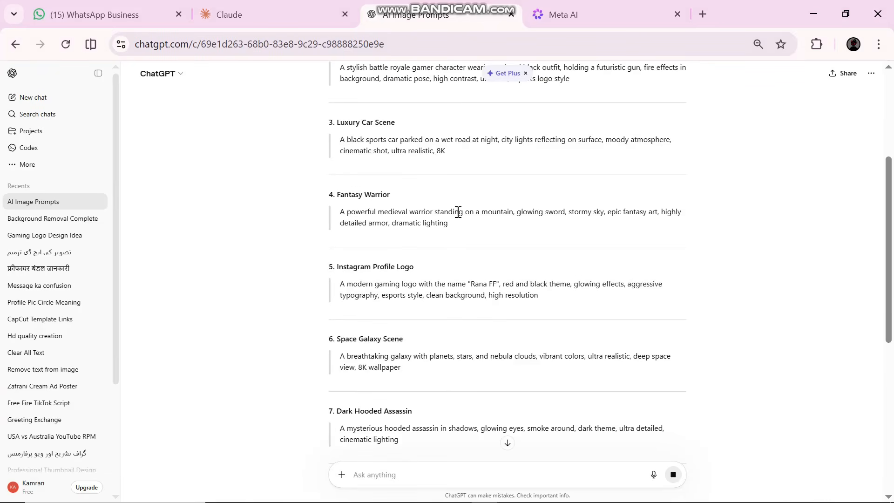
{"action": "scroll", "coordinate": [457, 211], "scroll_direction": "up", "scroll_amount": 3}
{"action": "scroll", "coordinate": [456, 211], "scroll_direction": "down", "scroll_amount": 8}
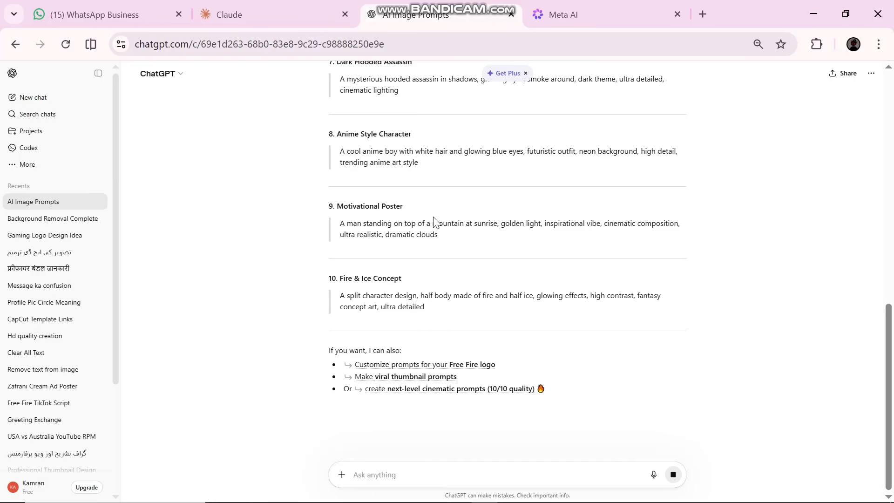
- Search for Chrome Web Store in a new browser tab and open the store's site from the results
{"action": "left_click", "coordinate": [558, 7]}
{"action": "key", "text": "ctrl+t"}
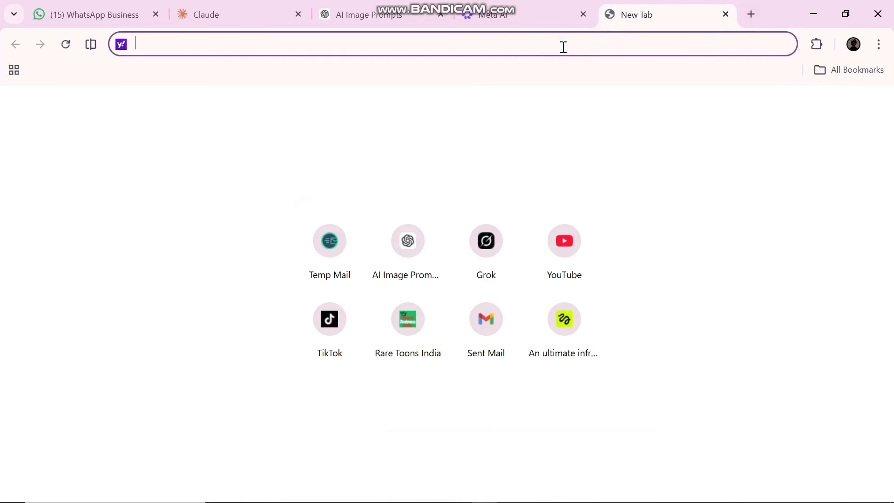
{"action": "type", "text": "web s"}
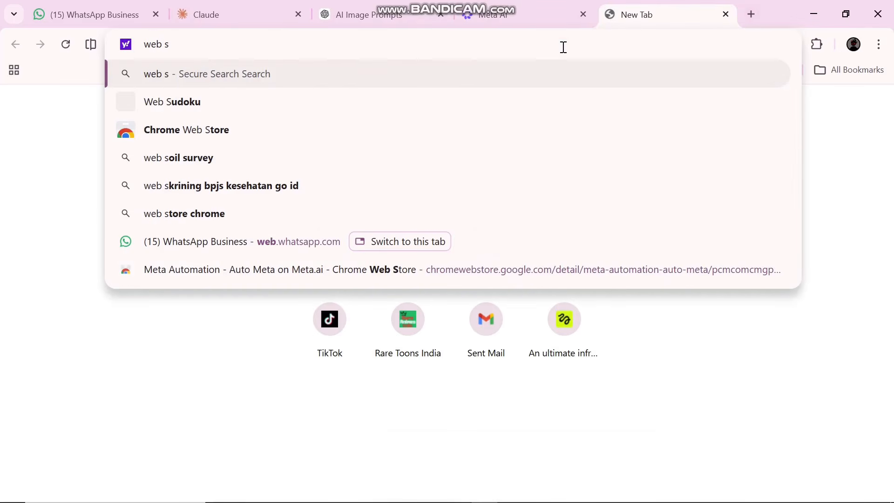
{"action": "key", "text": "Down"}
{"action": "key", "text": "Down"}
{"action": "key", "text": "Return"}
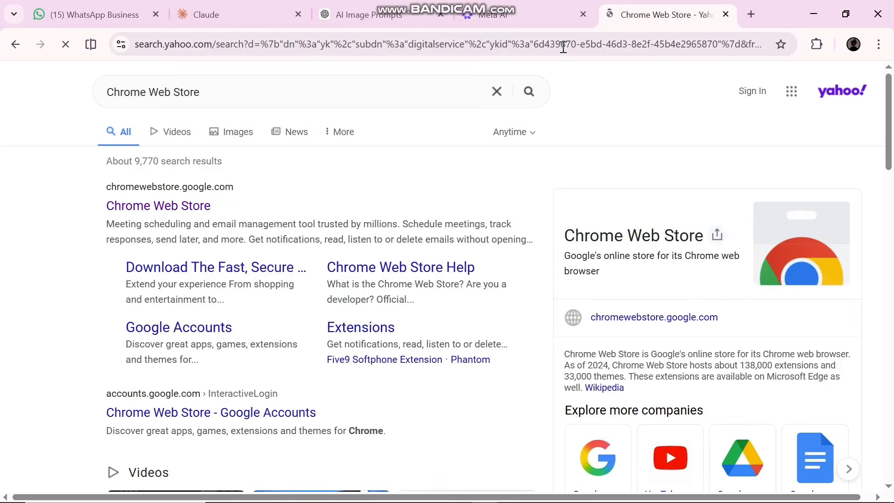
{"action": "left_click", "coordinate": [204, 211]}
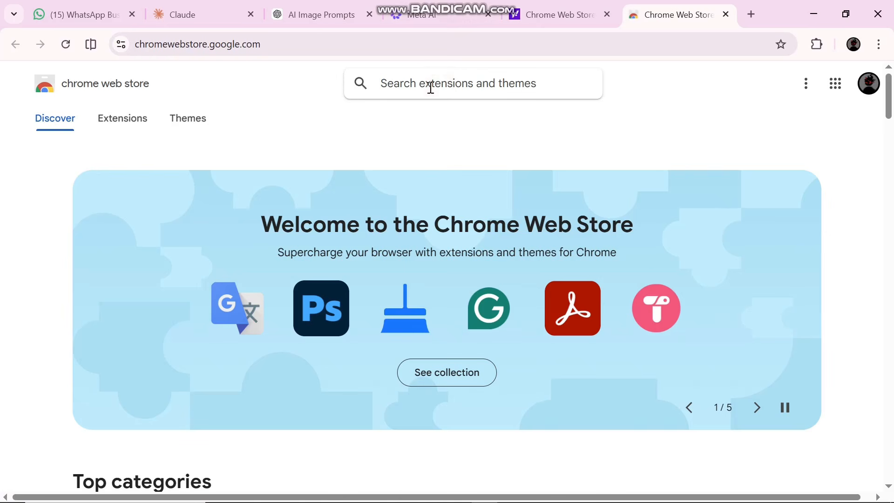
- Search the store for "auto meta" and open the page of the Meta Automation - Auto Meta on Meta.ai extension
{"action": "type", "text": "aut"}
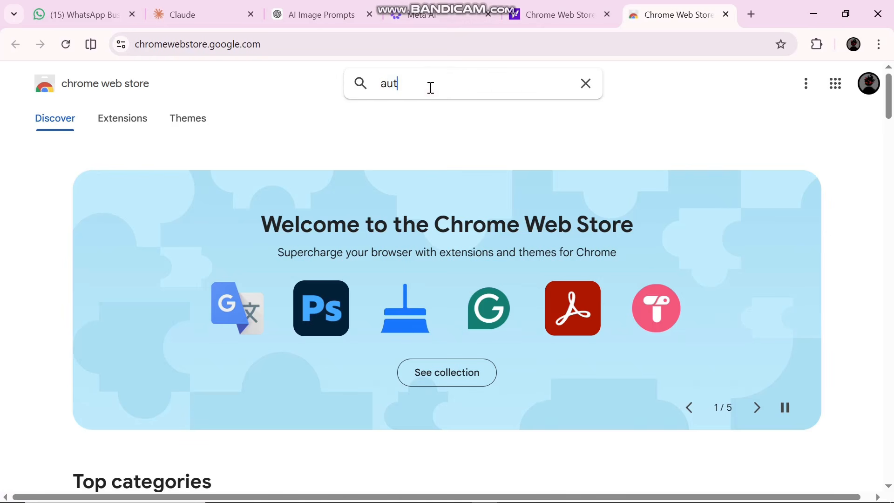
{"action": "type", "text": "o meta"}
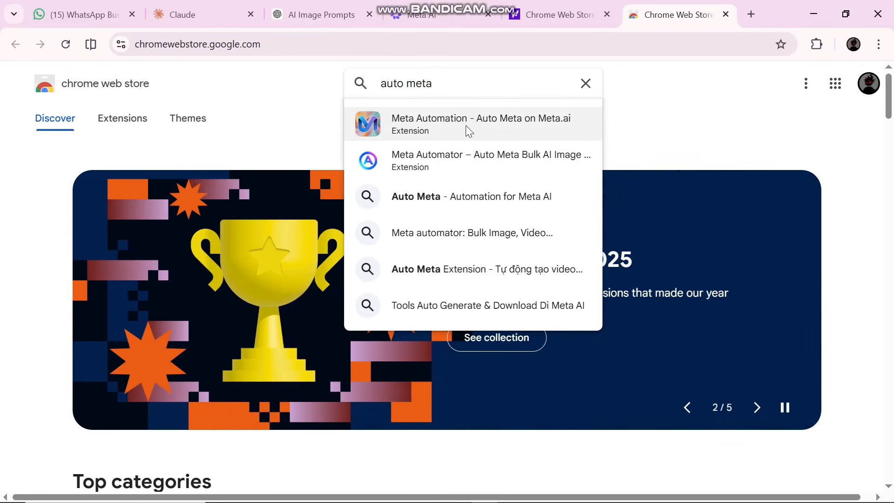
{"action": "left_click", "coordinate": [485, 123]}
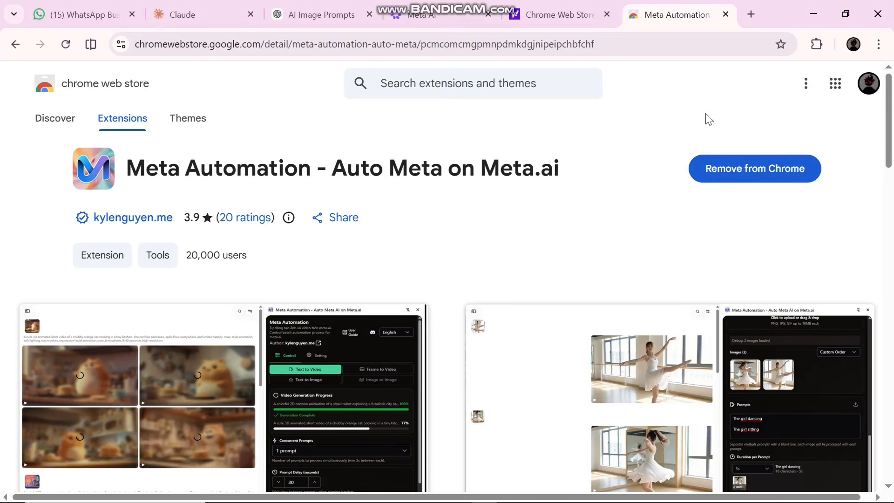
- Remove the Meta Automation extension from Chrome, add it again, and close the developer's update page
{"action": "left_click", "coordinate": [754, 176]}
{"action": "left_click", "coordinate": [721, 167]}
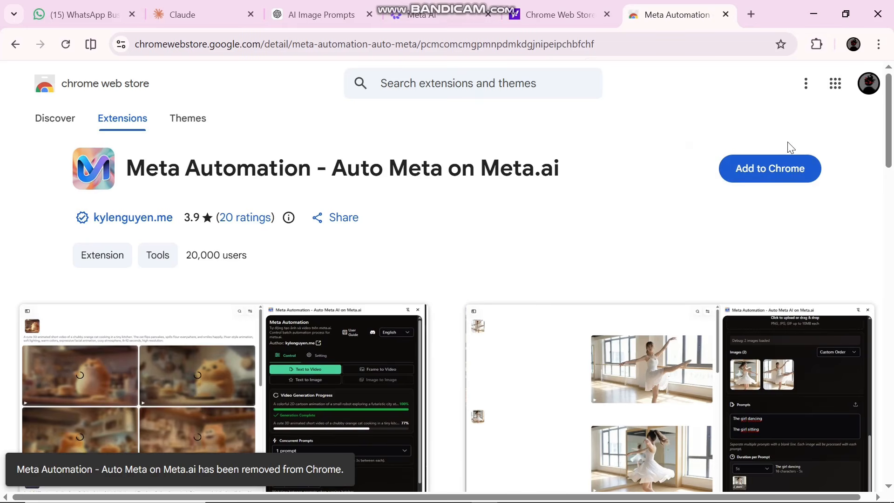
{"action": "left_click", "coordinate": [773, 174]}
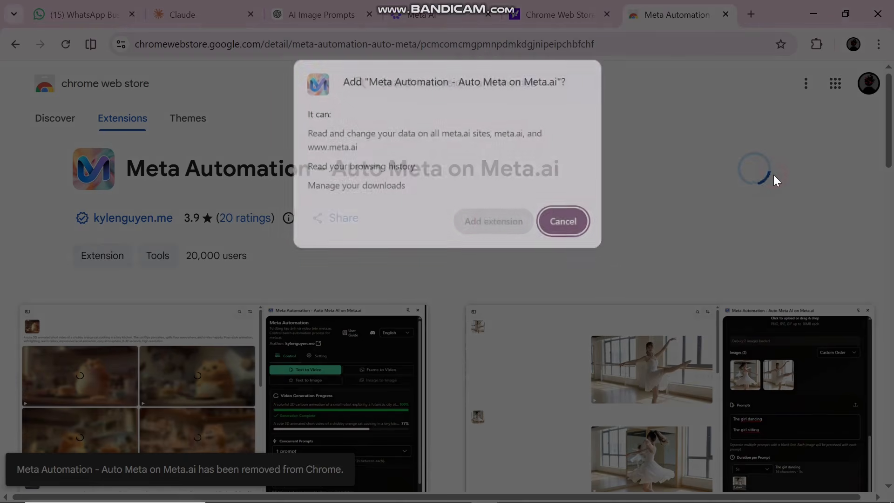
{"action": "left_click", "coordinate": [520, 220]}
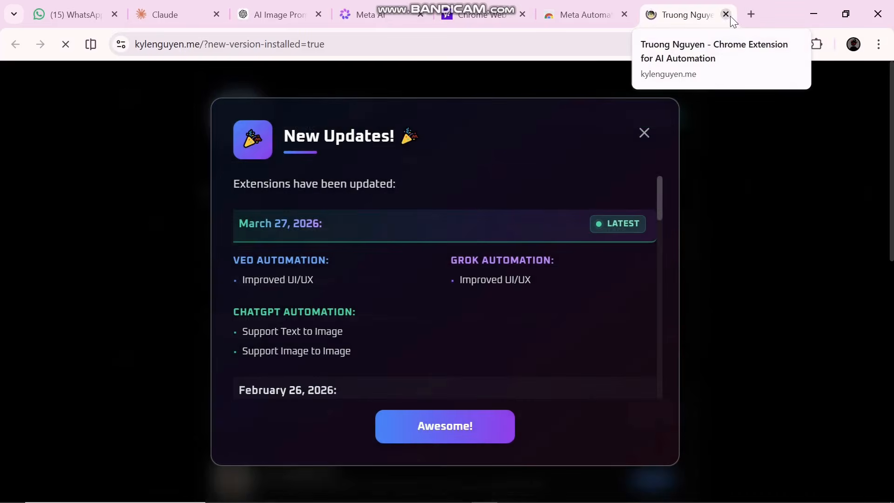
{"action": "left_click", "coordinate": [726, 15]}
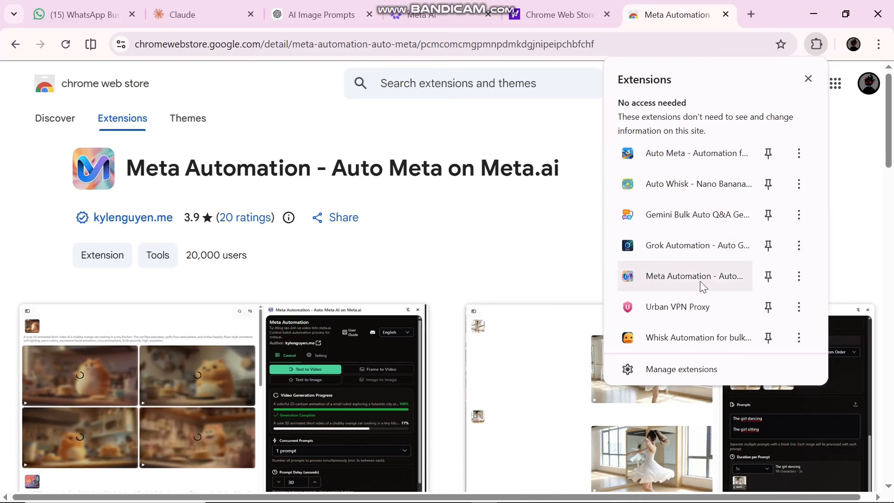
- Open the Meta Automation extension and navigate from it to the Meta AI page
{"action": "left_click", "coordinate": [688, 277]}
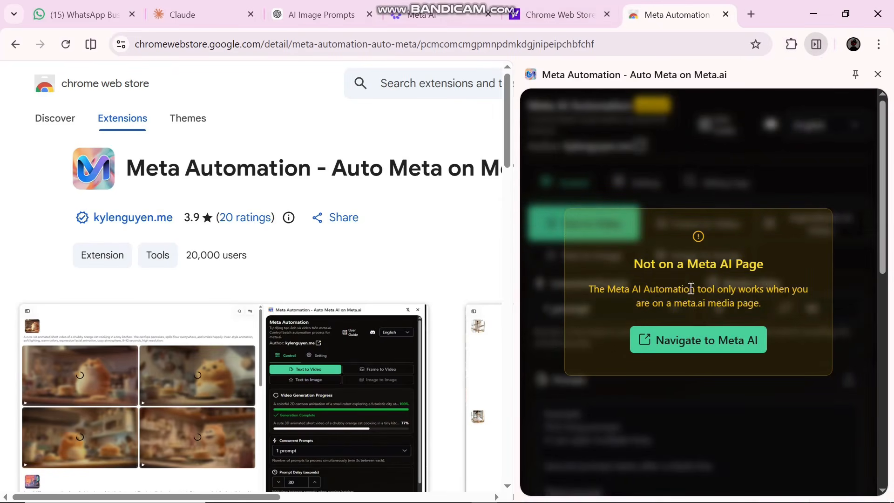
{"action": "left_click_drag", "start_coordinate": [627, 263], "coordinate": [782, 264]}
{"action": "left_click", "coordinate": [782, 263]}
{"action": "triple_click", "coordinate": [690, 267]}
{"action": "left_click", "coordinate": [699, 351]}
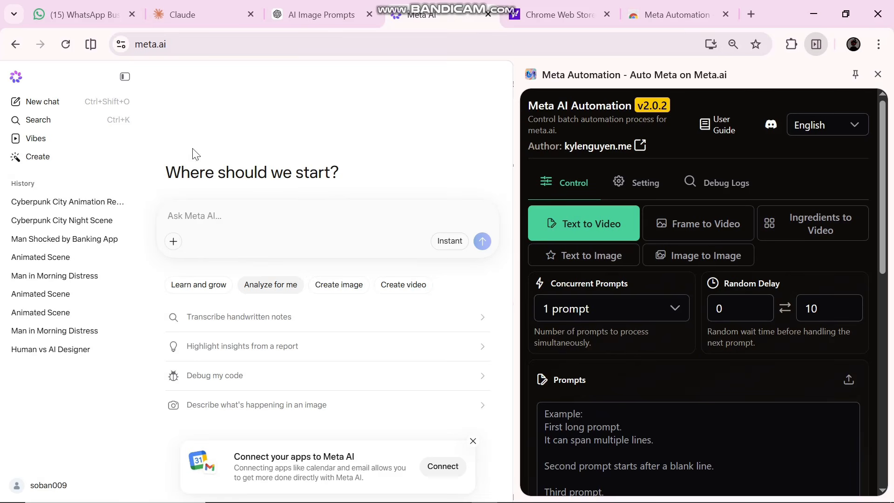
- Open Meta AI's Create page and look through the previously generated images and videos
{"action": "left_click", "coordinate": [39, 161]}
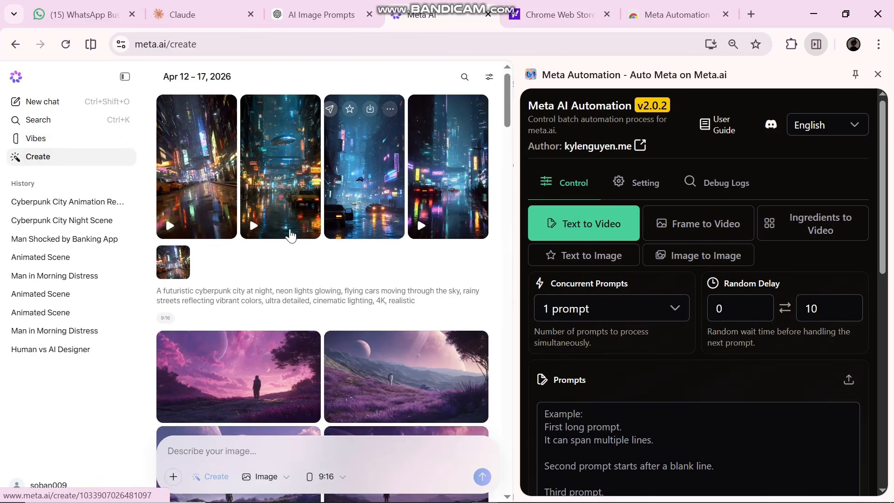
{"action": "scroll", "coordinate": [324, 215], "scroll_direction": "down", "scroll_amount": 6}
{"action": "scroll", "coordinate": [324, 240], "scroll_direction": "down", "scroll_amount": 7}
{"action": "scroll", "coordinate": [323, 238], "scroll_direction": "up", "scroll_amount": 12}
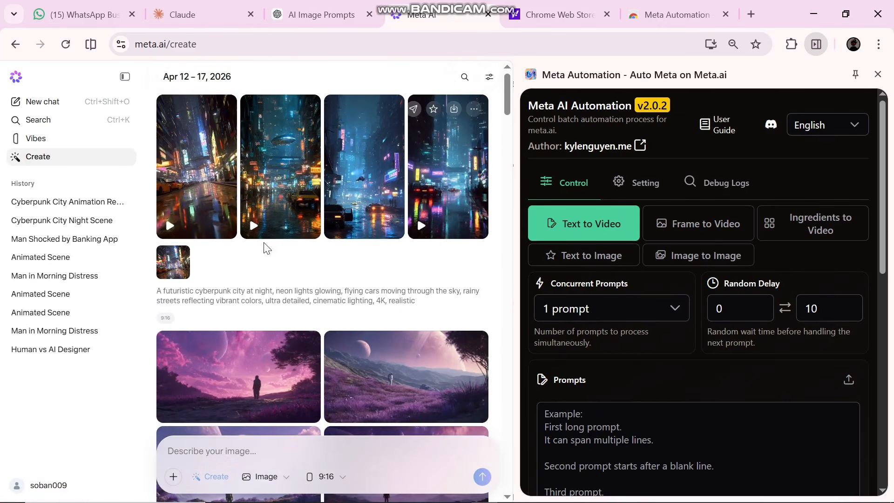
{"action": "scroll", "coordinate": [265, 248], "scroll_direction": "down", "scroll_amount": 8}
{"action": "scroll", "coordinate": [286, 251], "scroll_direction": "down", "scroll_amount": 3}
{"action": "scroll", "coordinate": [299, 247], "scroll_direction": "up", "scroll_amount": 8}
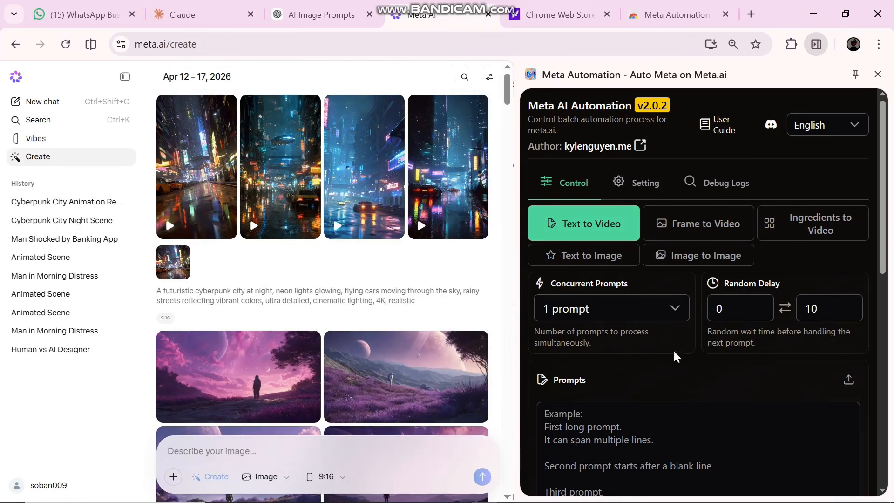
- Examine the Meta Automation extension's prompt and output controls, and its default settings
{"action": "scroll", "coordinate": [640, 326], "scroll_direction": "down", "scroll_amount": 6}
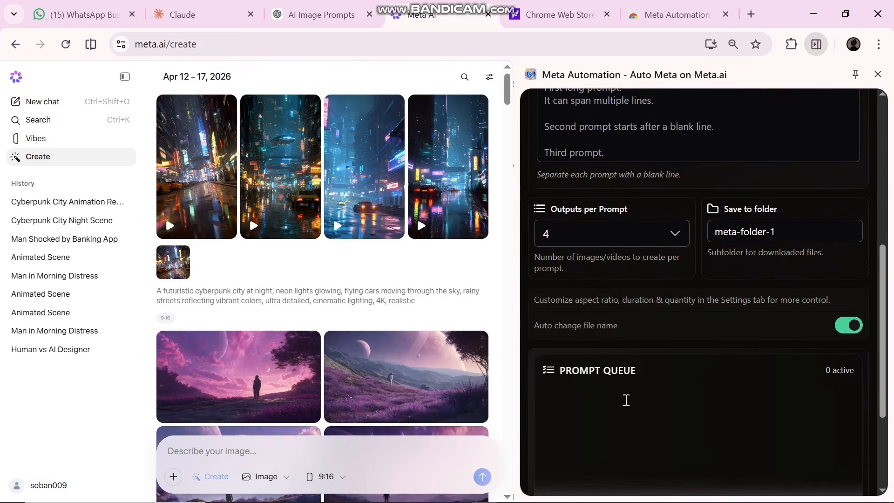
{"action": "scroll", "coordinate": [624, 401], "scroll_direction": "up", "scroll_amount": 6}
{"action": "left_click", "coordinate": [643, 184]}
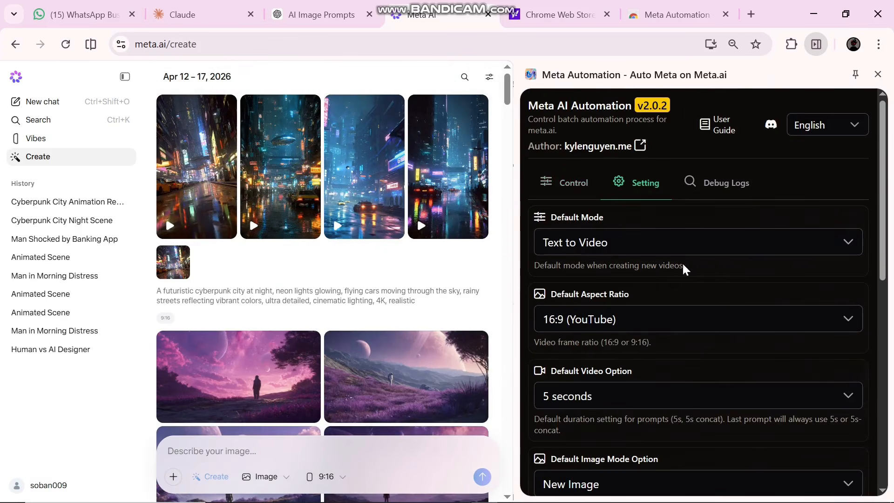
{"action": "scroll", "coordinate": [679, 334], "scroll_direction": "down", "scroll_amount": 10}
{"action": "scroll", "coordinate": [679, 335], "scroll_direction": "up", "scroll_amount": 10}
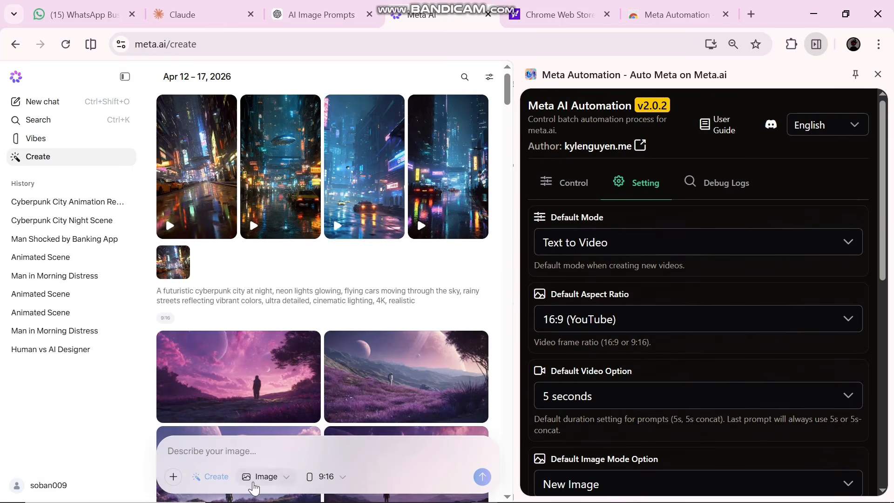
- Switch Meta AI's creation type to Video and back to Image
{"action": "left_click", "coordinate": [265, 476]}
{"action": "left_click", "coordinate": [260, 482]}
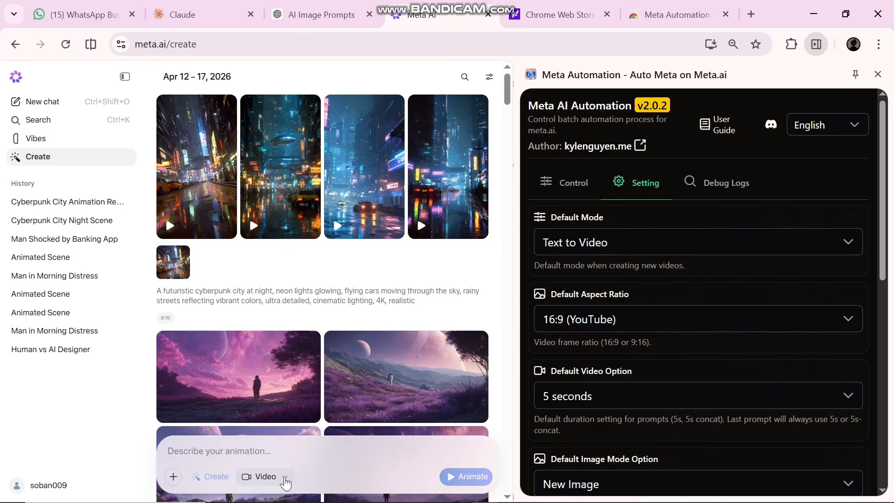
{"action": "left_click", "coordinate": [286, 477]}
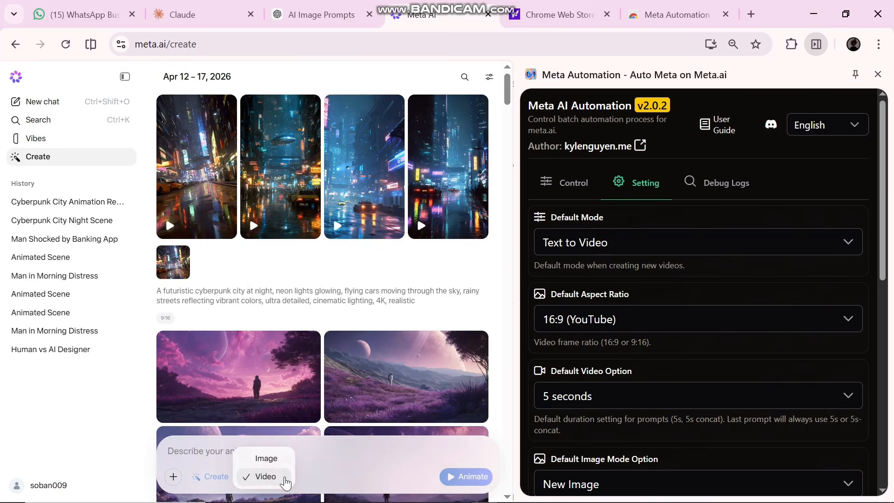
{"action": "left_click", "coordinate": [246, 457]}
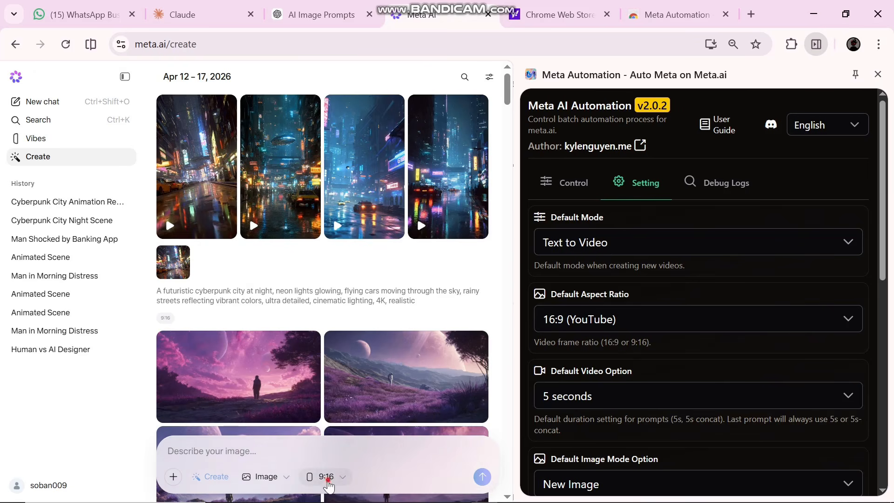
- Set the image aspect ratio to 16:9 on Meta AI's Create page and switch the creation type to Video
{"action": "left_click", "coordinate": [325, 476]}
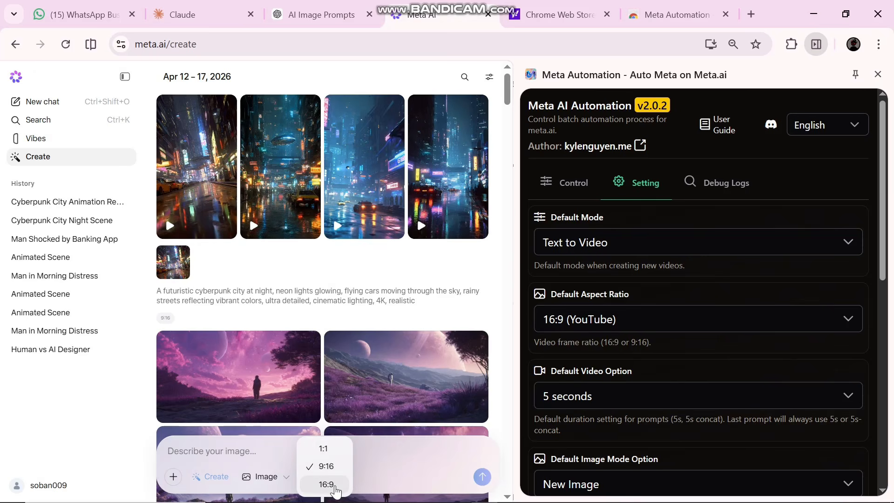
{"action": "left_click", "coordinate": [336, 486]}
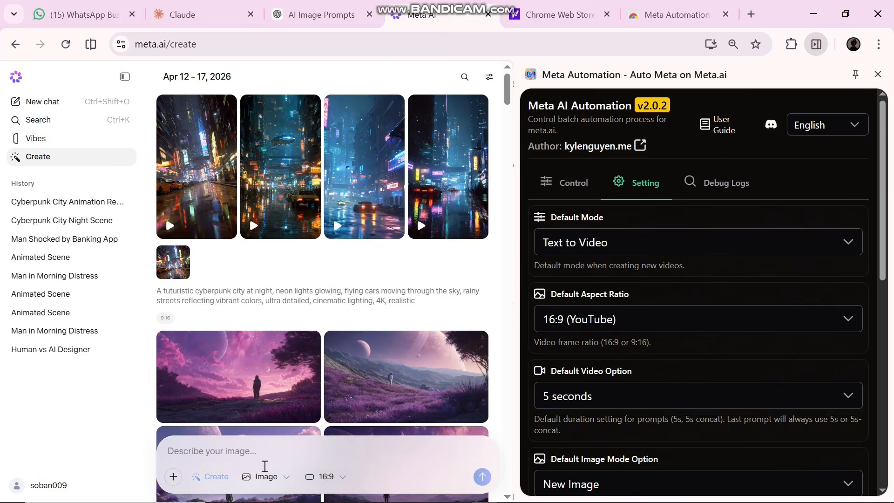
{"action": "left_click", "coordinate": [266, 476]}
{"action": "left_click", "coordinate": [264, 488]}
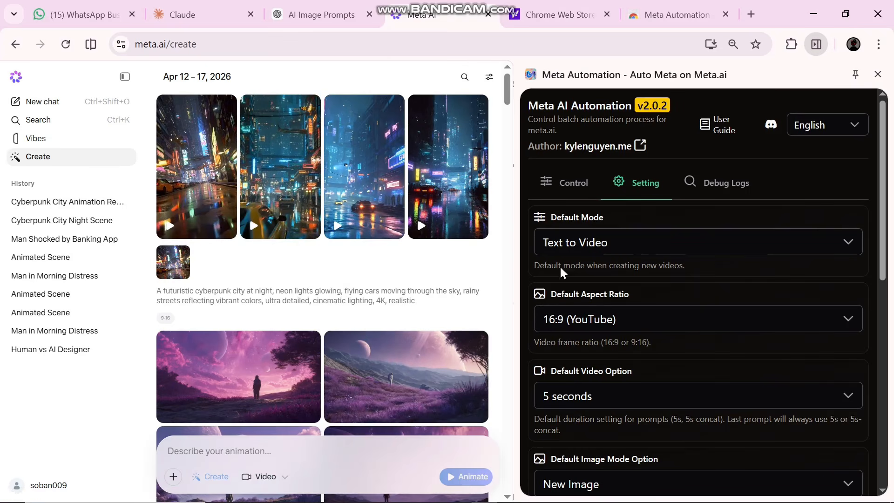
- In the extension's settings, keep Text to Video as the default mode and choose 16:9 (YouTube) as the default aspect ratio
{"action": "scroll", "coordinate": [586, 286], "scroll_direction": "down", "scroll_amount": 4}
{"action": "scroll", "coordinate": [611, 300], "scroll_direction": "up", "scroll_amount": 4}
{"action": "scroll", "coordinate": [647, 224], "scroll_direction": "down", "scroll_amount": 2}
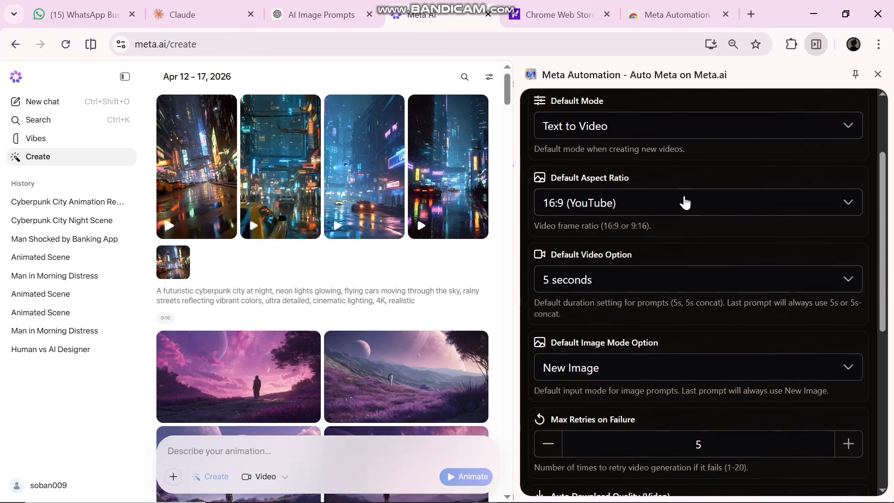
{"action": "left_click", "coordinate": [582, 138]}
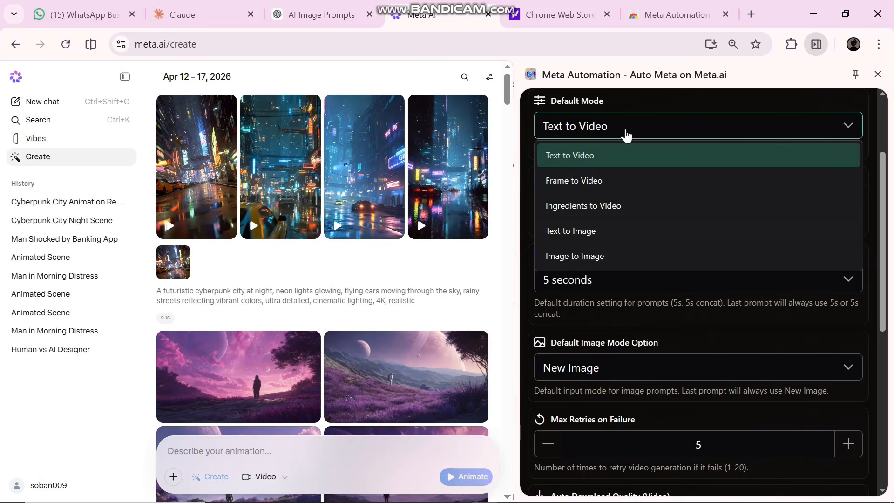
{"action": "left_click", "coordinate": [592, 139]}
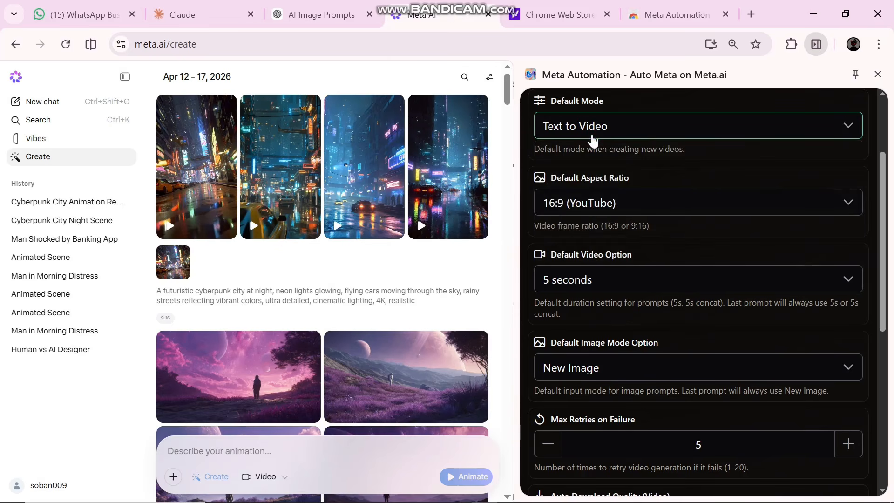
{"action": "left_click", "coordinate": [620, 203]}
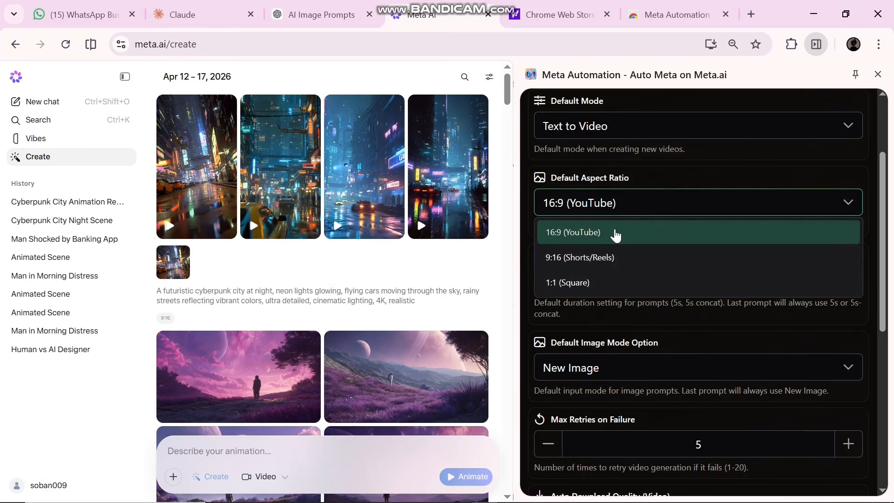
{"action": "left_click", "coordinate": [616, 232]}
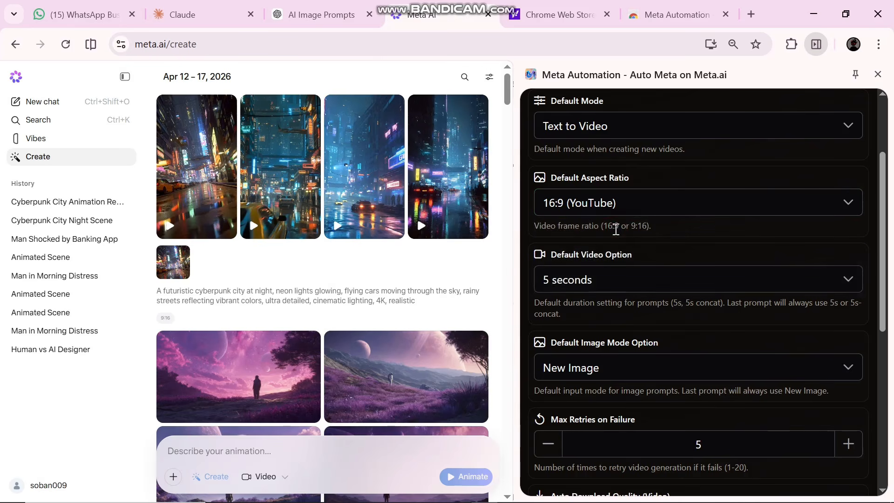
- Check the choices for the default video duration and keep New Image as the default image mode
{"action": "left_click", "coordinate": [612, 279]}
{"action": "scroll", "coordinate": [613, 279], "scroll_direction": "down", "scroll_amount": 5}
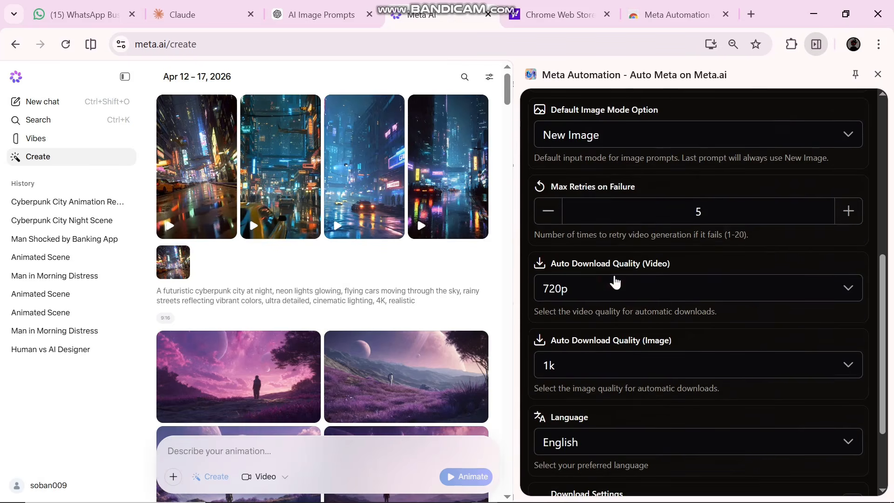
{"action": "left_click", "coordinate": [736, 136]}
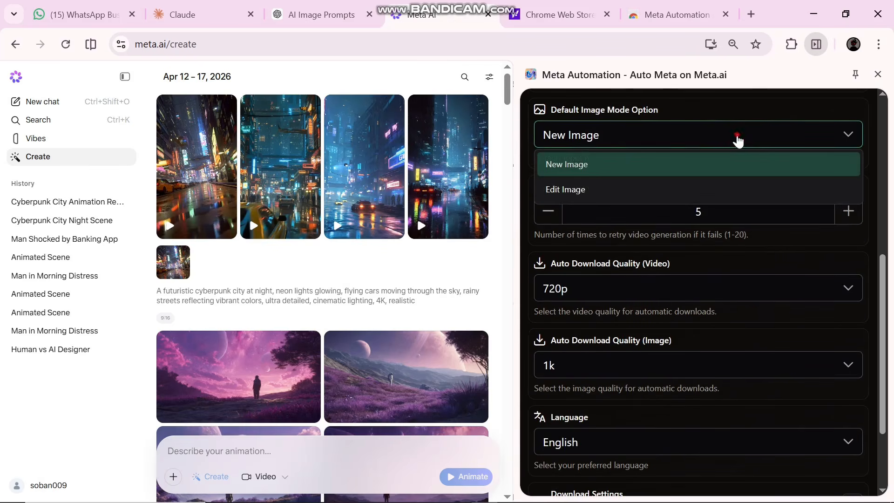
{"action": "left_click", "coordinate": [724, 139]}
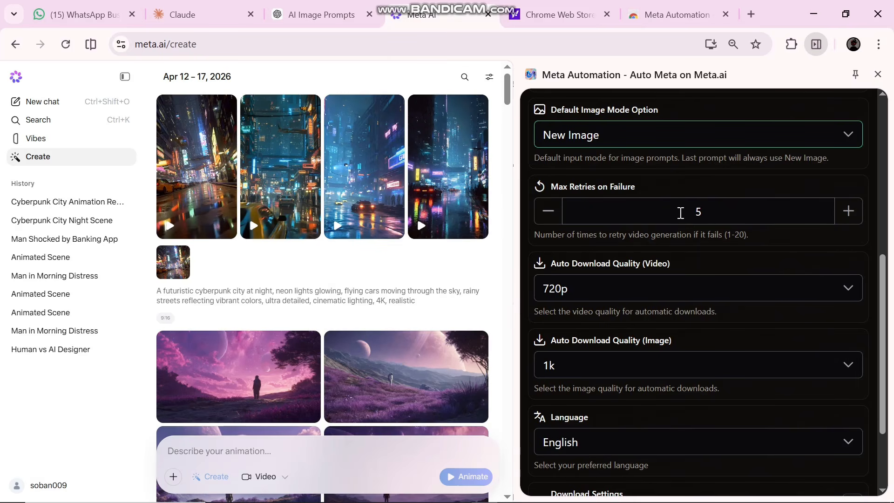
- Review the automatic download quality choices for videos and keep 720p selected
{"action": "left_click_drag", "start_coordinate": [698, 269], "coordinate": [547, 270]}
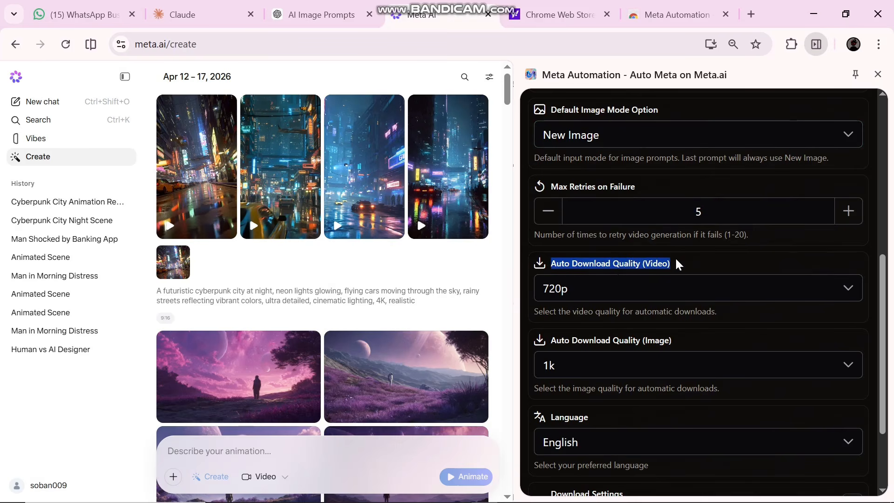
{"action": "scroll", "coordinate": [376, 297], "scroll_direction": "down", "scroll_amount": 3}
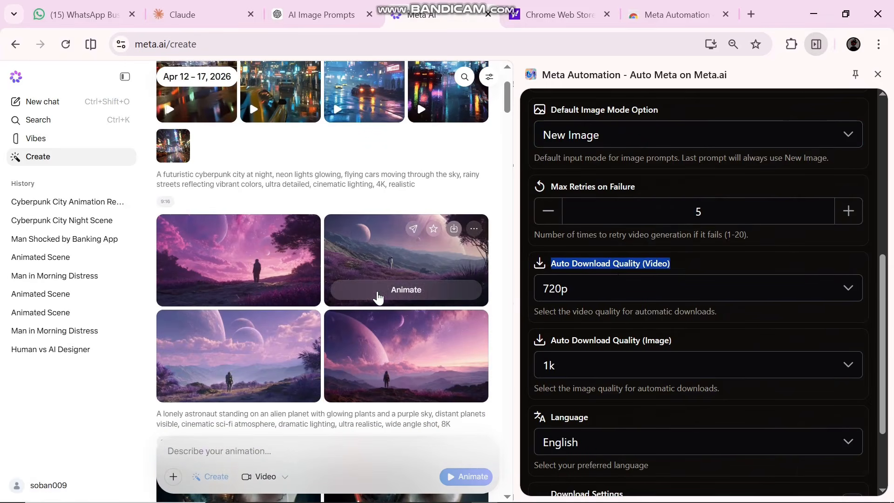
{"action": "left_click", "coordinate": [675, 262]}
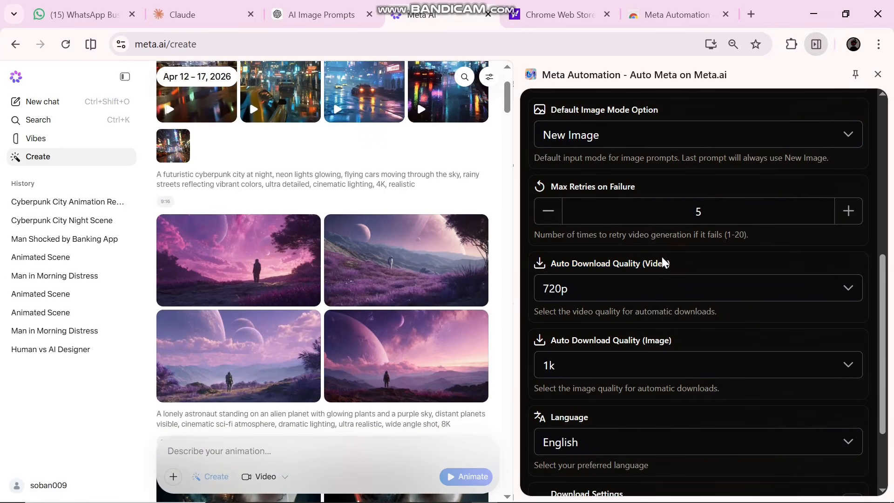
{"action": "left_click", "coordinate": [616, 289]}
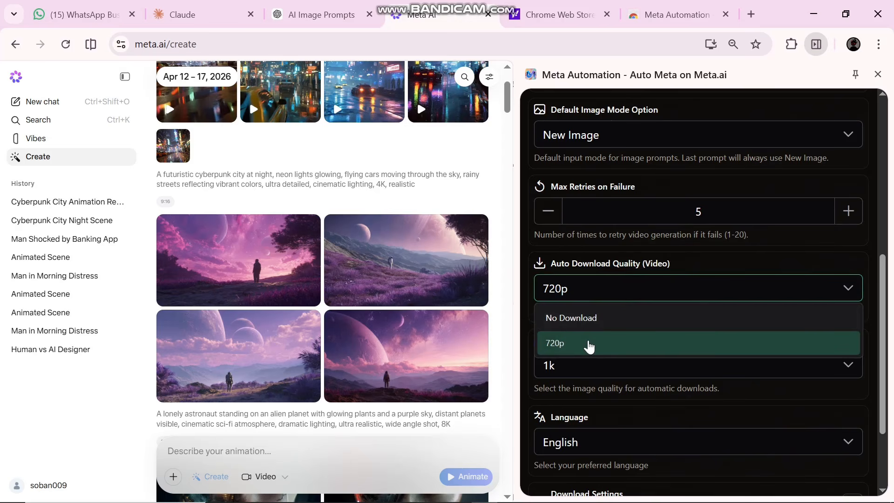
{"action": "left_click", "coordinate": [588, 344]}
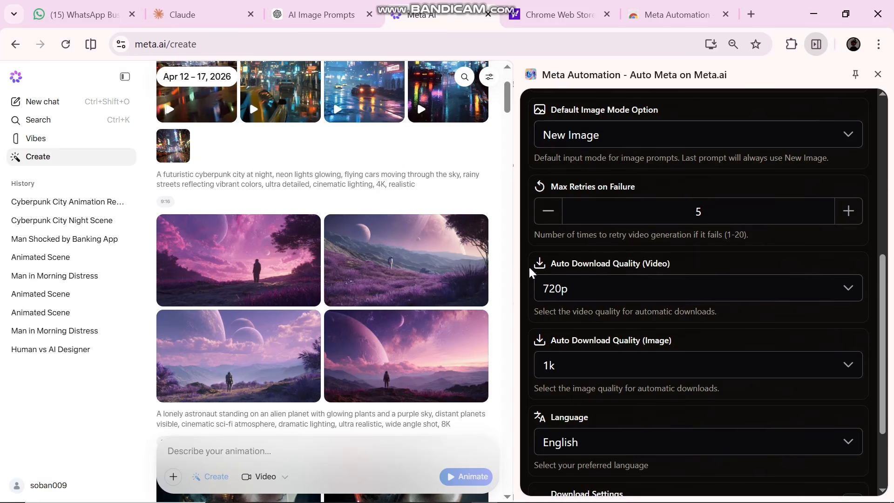
- Set the automatic video download quality to No Download in the extension's settings
{"action": "scroll", "coordinate": [393, 315], "scroll_direction": "down", "scroll_amount": 5}
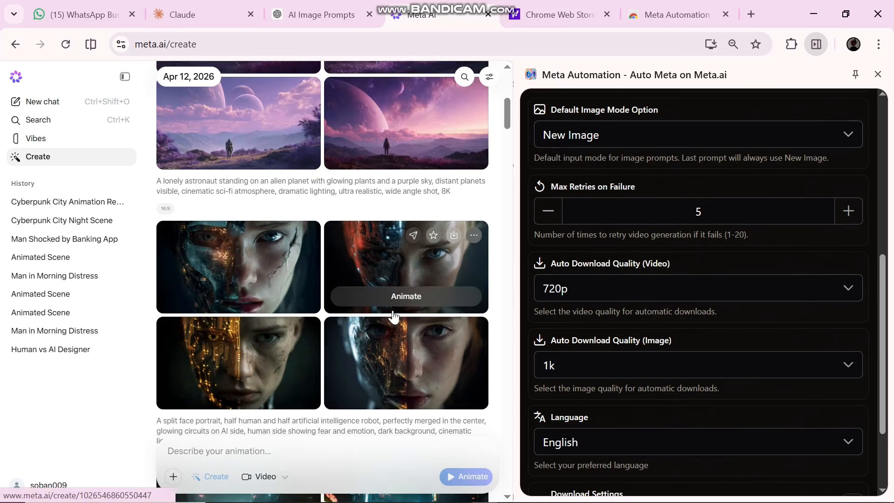
{"action": "left_click", "coordinate": [591, 295]}
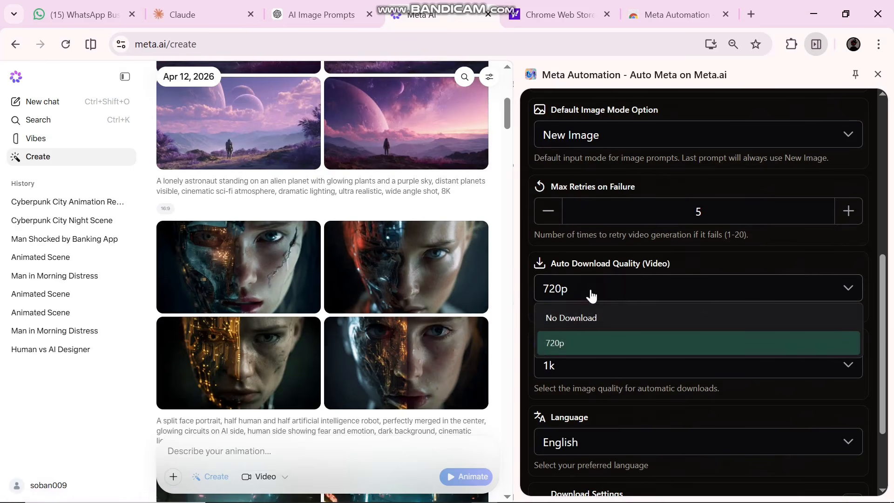
{"action": "left_click", "coordinate": [584, 319]}
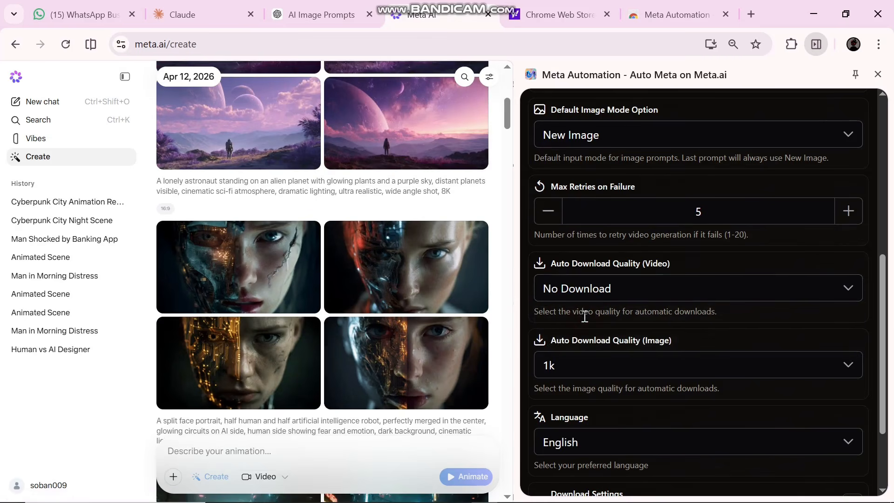
- Download one of the rainy futuristic city images individually from Meta AI's Create page
{"action": "scroll", "coordinate": [289, 263], "scroll_direction": "down", "scroll_amount": 5}
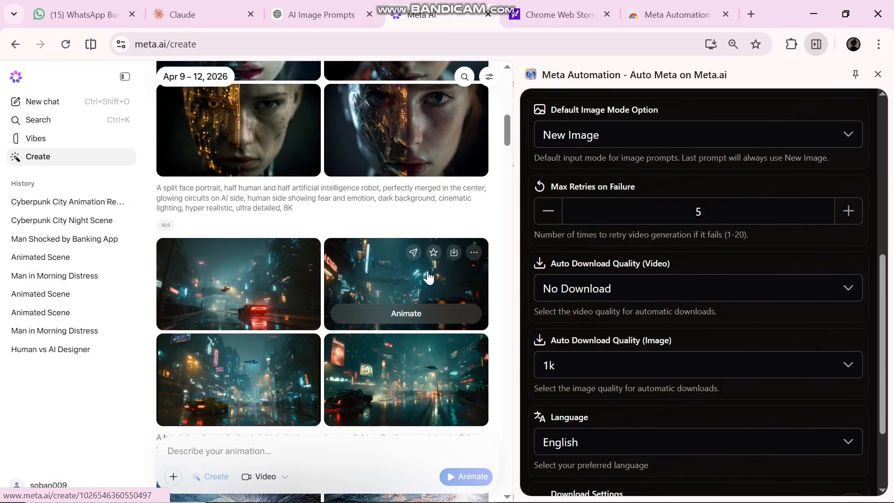
{"action": "left_click", "coordinate": [454, 253]}
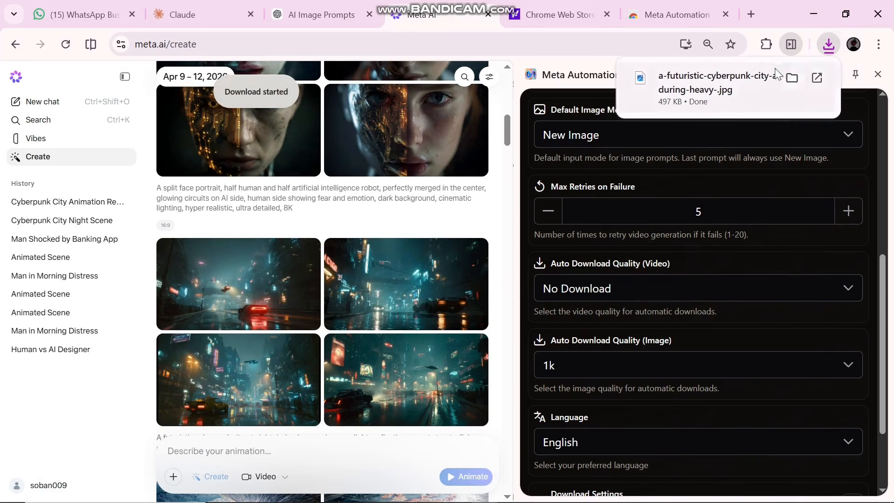
- Set the automatic download quality to 720p for videos and to No Download for images
{"action": "left_click", "coordinate": [613, 289]}
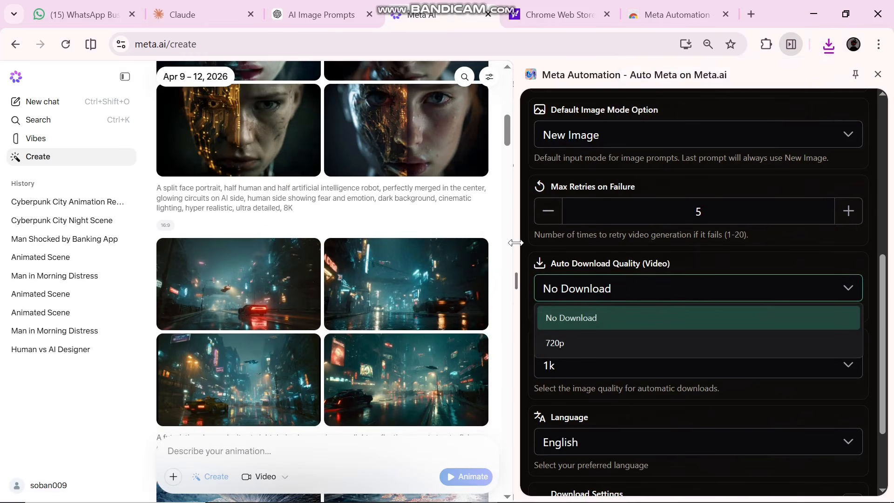
{"action": "left_click", "coordinate": [554, 342]}
{"action": "scroll", "coordinate": [561, 331], "scroll_direction": "down", "scroll_amount": 3}
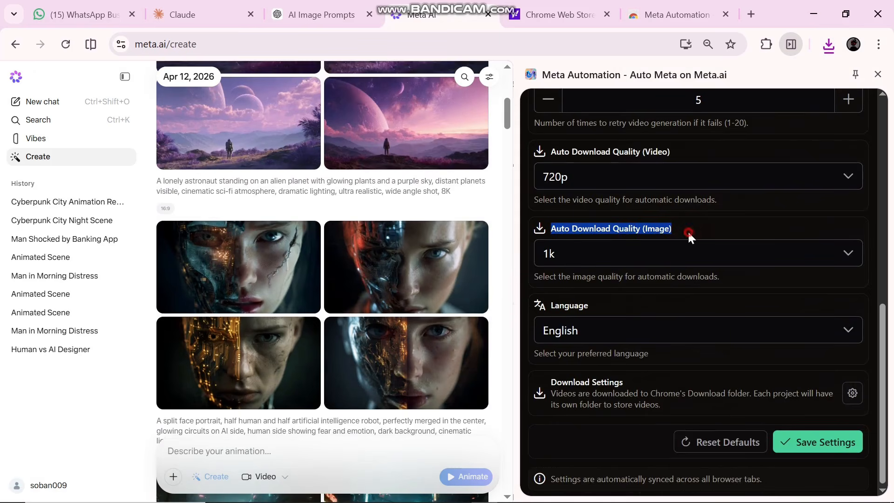
{"action": "left_click", "coordinate": [687, 230]}
{"action": "left_click", "coordinate": [582, 257]}
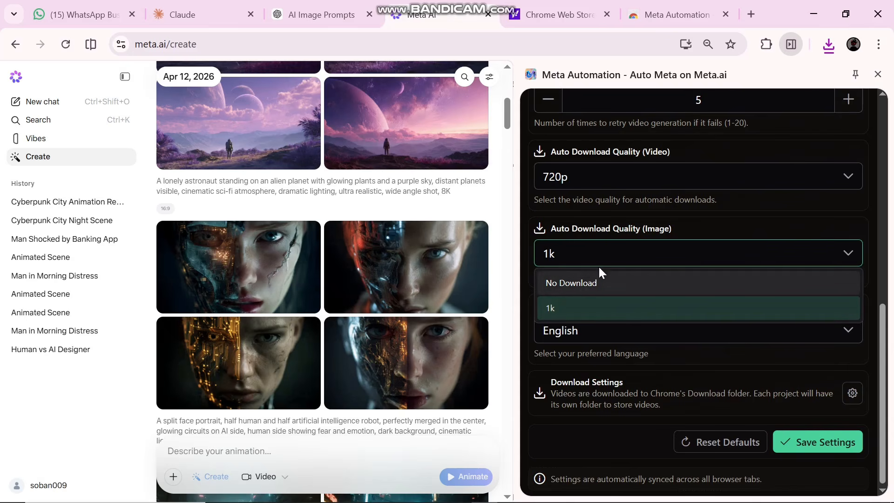
{"action": "left_click", "coordinate": [578, 283]}
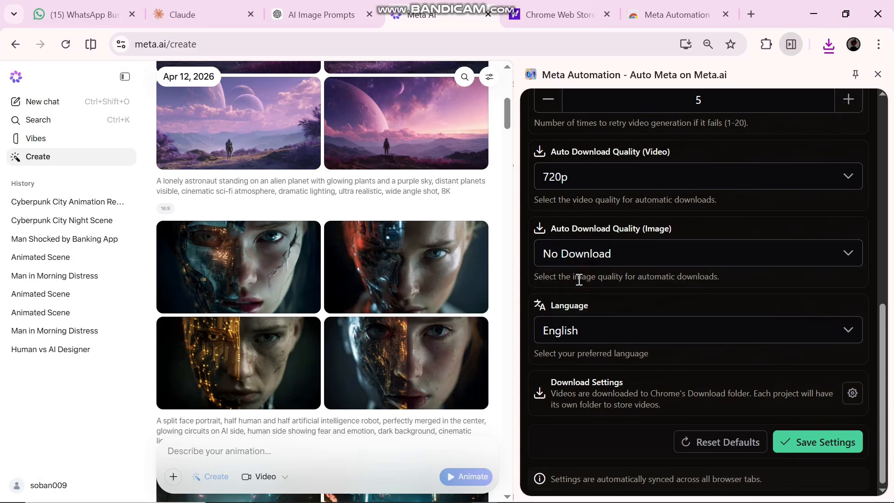
- Check the video download quality choices and set the automatic image download quality to 1k
{"action": "left_click", "coordinate": [612, 174]}
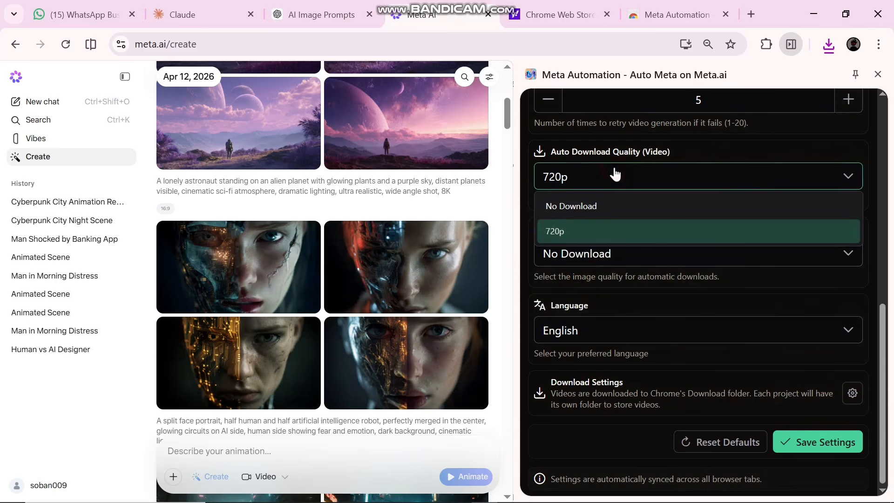
{"action": "left_click", "coordinate": [615, 174]}
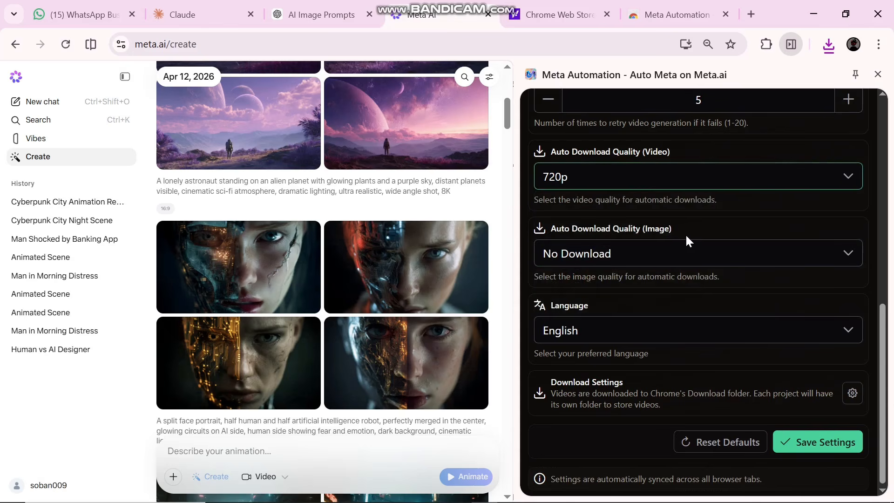
{"action": "left_click_drag", "start_coordinate": [685, 233], "coordinate": [587, 231]}
{"action": "left_click", "coordinate": [622, 267]}
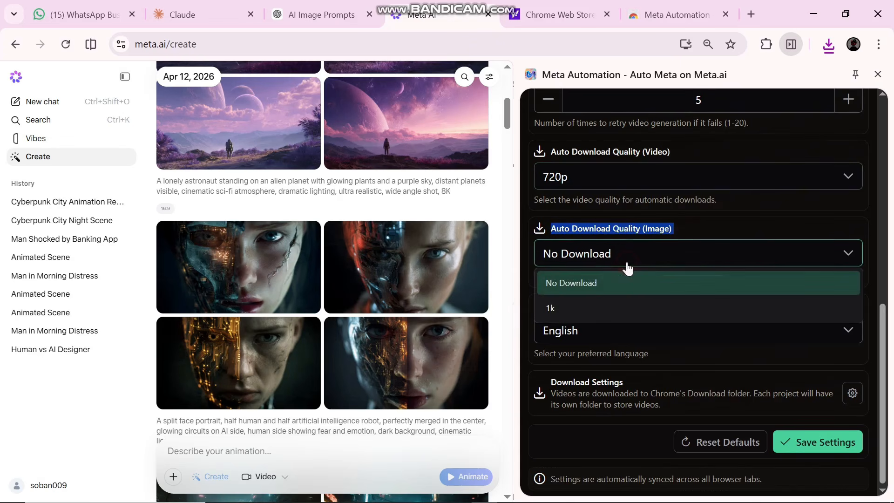
{"action": "left_click", "coordinate": [625, 265]}
{"action": "left_click", "coordinate": [670, 228]}
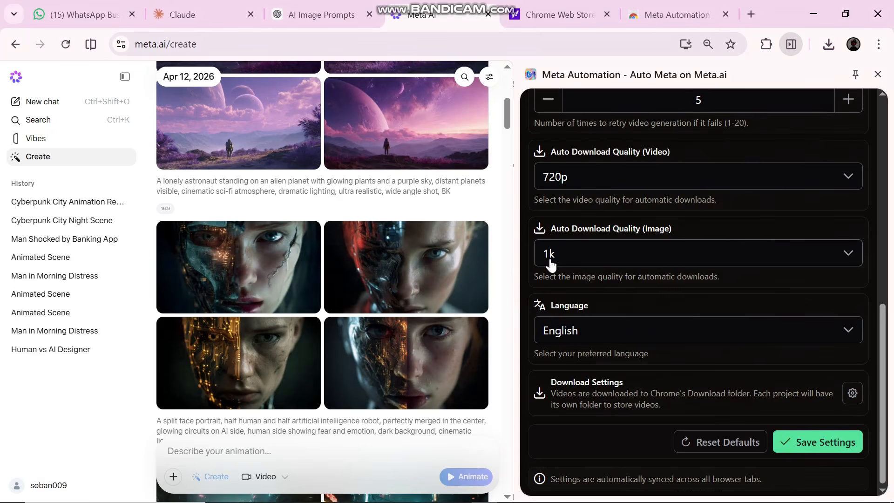
{"action": "left_click", "coordinate": [551, 261]}
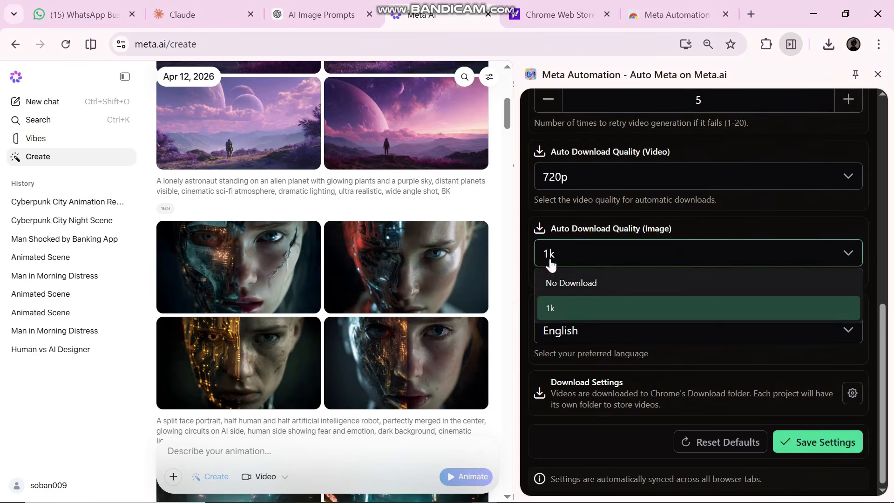
{"action": "left_click", "coordinate": [544, 308]}
- Set the automatic image download quality to No Download, keeping 720p for videos
{"action": "scroll", "coordinate": [266, 324], "scroll_direction": "down", "scroll_amount": 2}
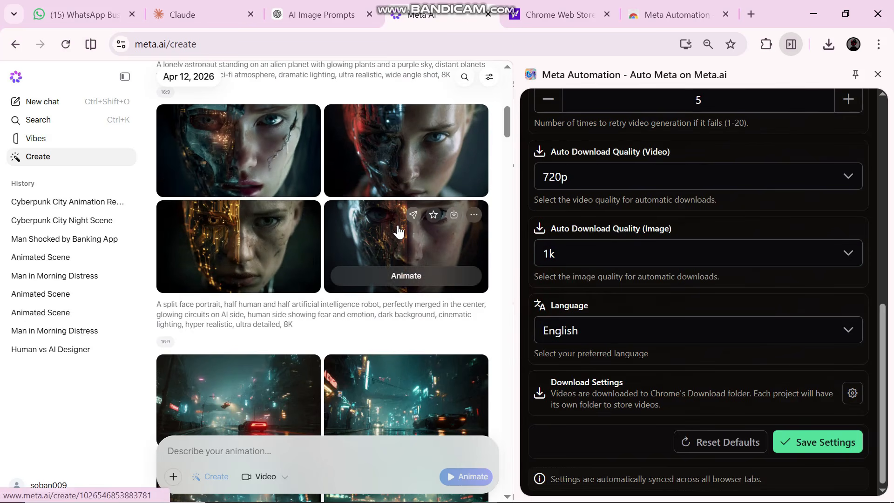
{"action": "scroll", "coordinate": [398, 231], "scroll_direction": "up", "scroll_amount": 3}
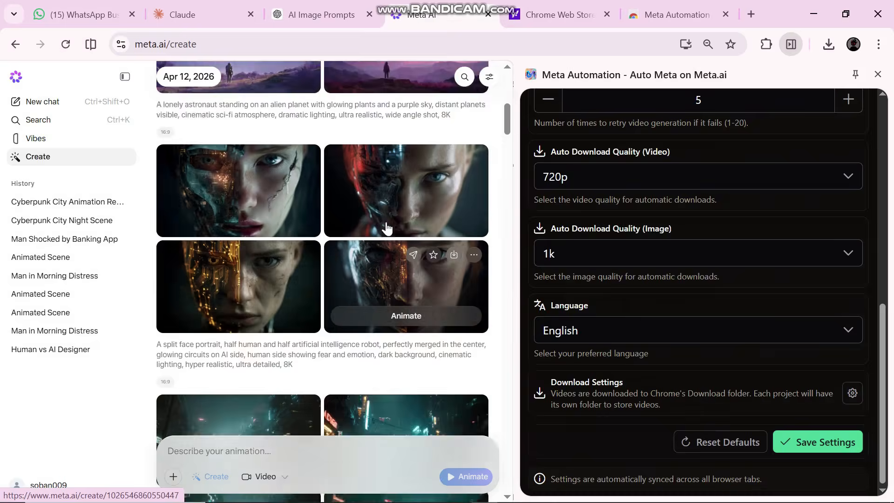
{"action": "left_click", "coordinate": [551, 252]}
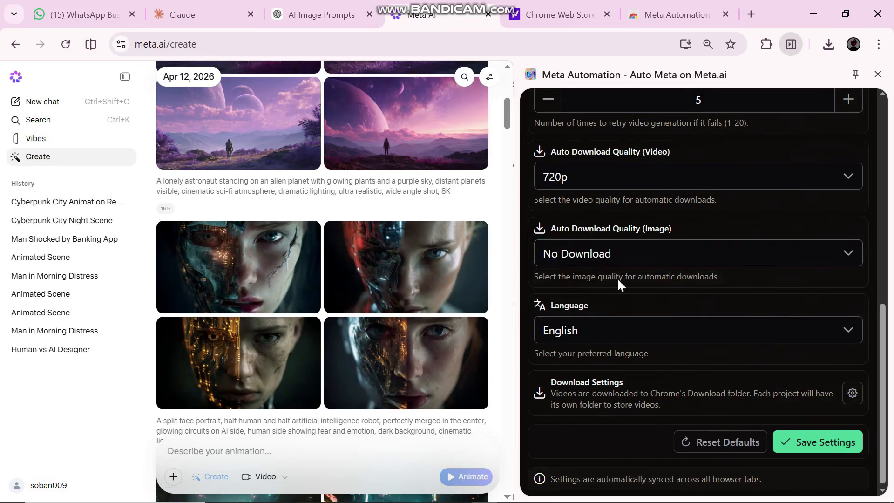
{"action": "left_click", "coordinate": [628, 182]}
{"action": "left_click", "coordinate": [612, 233]}
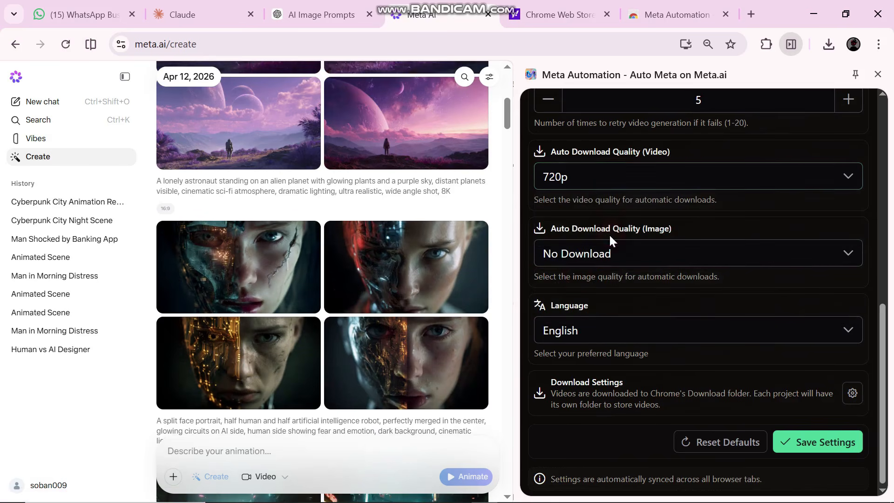
{"action": "left_click", "coordinate": [628, 261]}
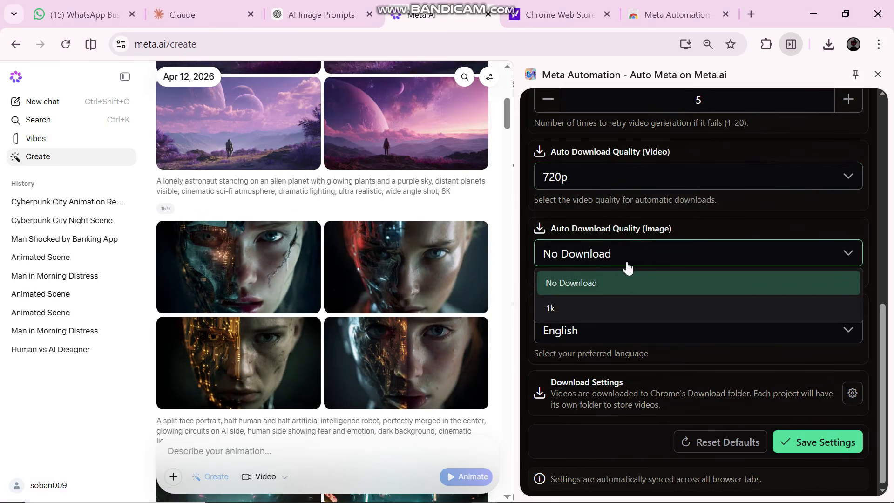
{"action": "left_click", "coordinate": [580, 289]}
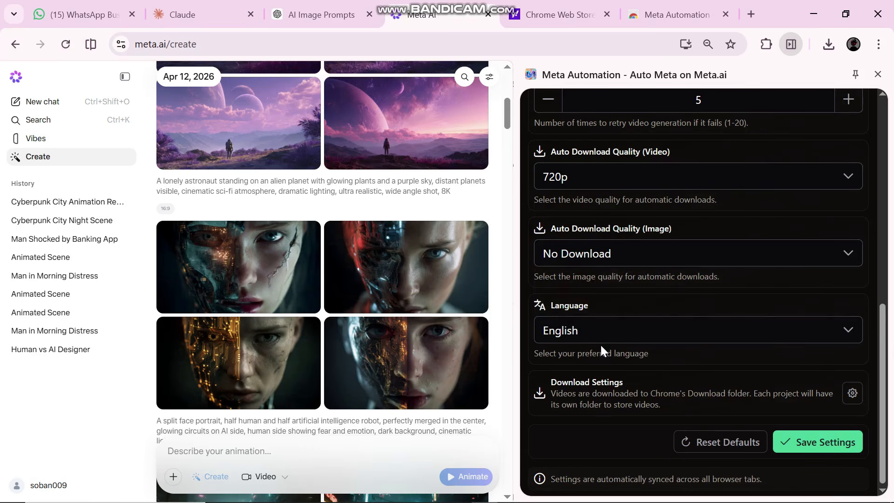
- Keep English as the extension's language and read the Download Settings description
{"action": "left_click", "coordinate": [605, 333]}
{"action": "left_click", "coordinate": [599, 336]}
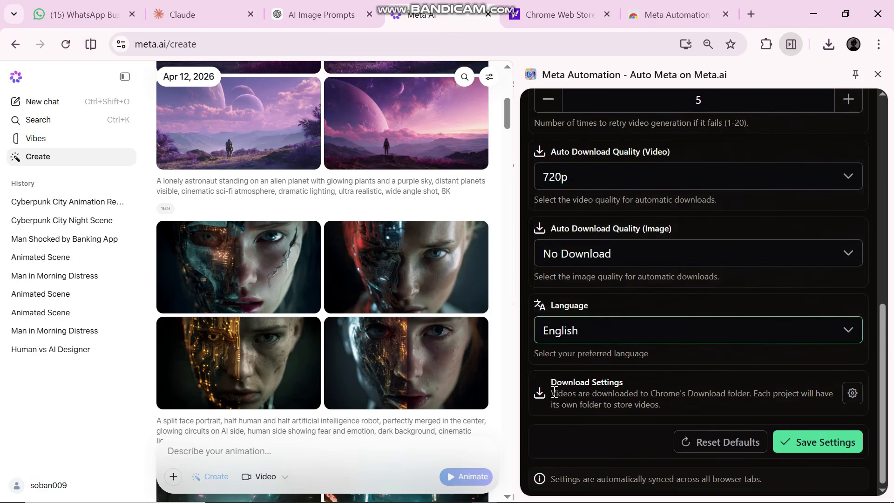
{"action": "left_click_drag", "start_coordinate": [551, 385], "coordinate": [641, 384]}
{"action": "left_click", "coordinate": [624, 399]}
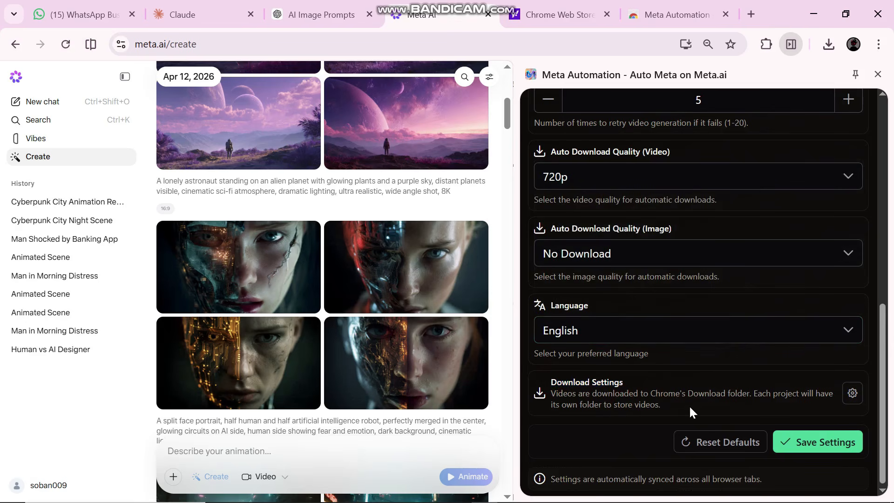
- Open Chrome's download settings from the extension and examine the download location path
{"action": "left_click", "coordinate": [852, 392]}
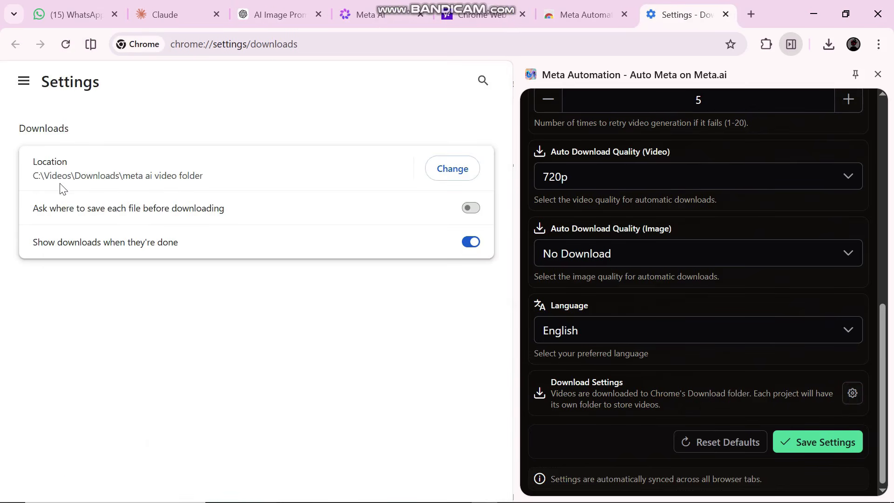
{"action": "left_click_drag", "start_coordinate": [32, 181], "coordinate": [222, 194]}
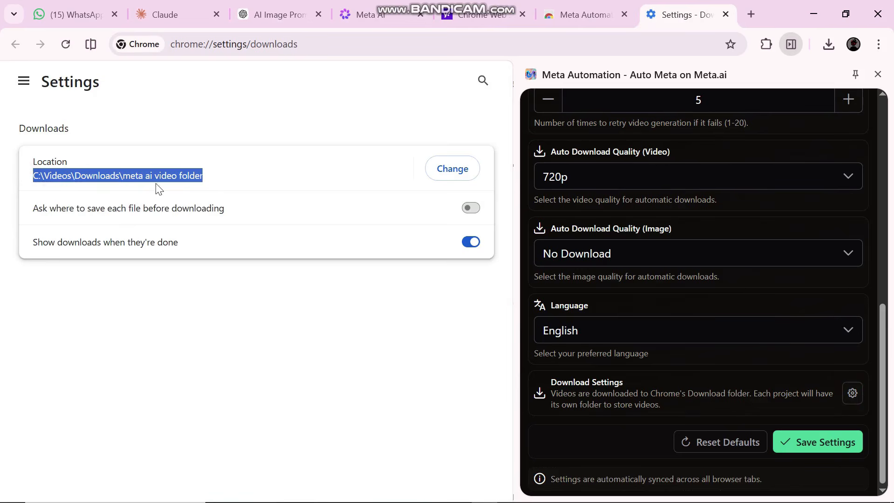
{"action": "left_click", "coordinate": [35, 178]}
{"action": "left_click_drag", "start_coordinate": [35, 179], "coordinate": [223, 190]}
{"action": "left_click", "coordinate": [223, 186]}
- Change Chrome's download location to the C:\Videos\Meta Ai download folder and check the new path
{"action": "left_click", "coordinate": [458, 178]}
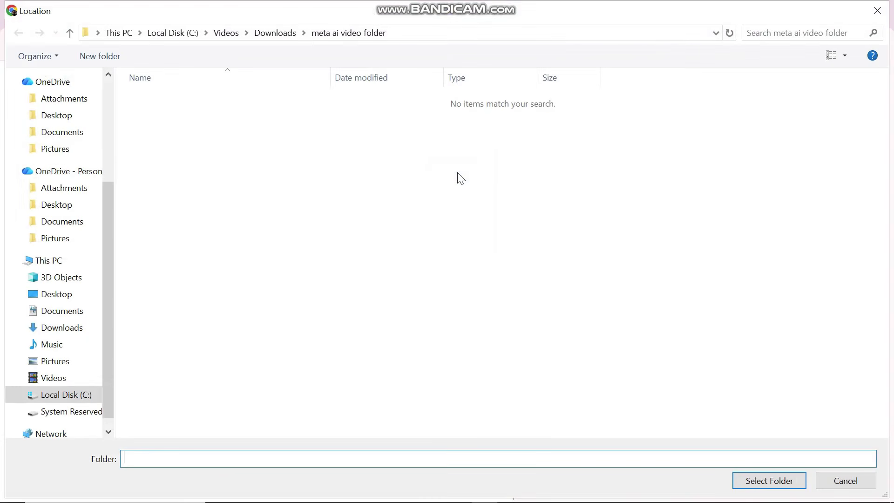
{"action": "left_click", "coordinate": [48, 395]}
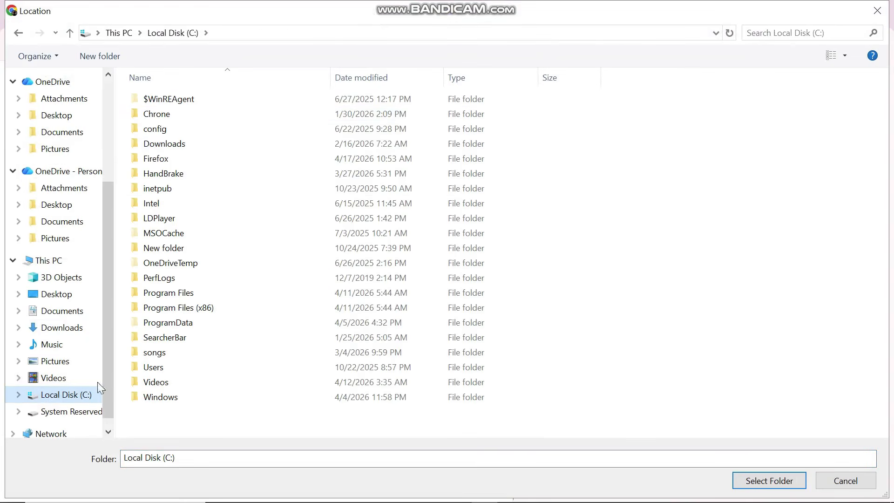
{"action": "double_click", "coordinate": [209, 381]}
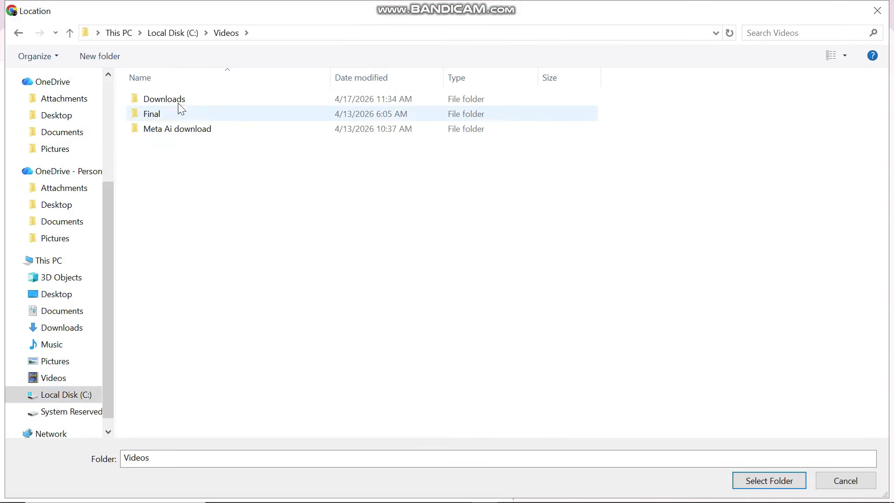
{"action": "left_click", "coordinate": [212, 130]}
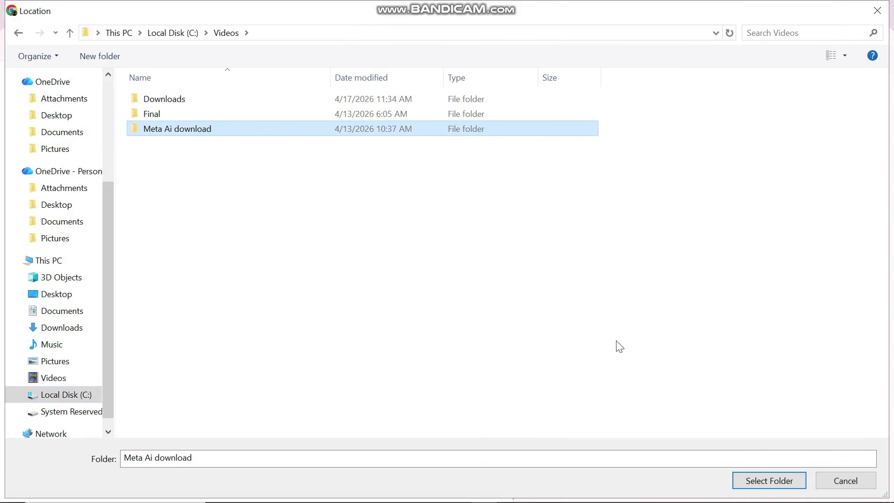
{"action": "left_click", "coordinate": [766, 482]}
{"action": "left_click", "coordinate": [167, 180]}
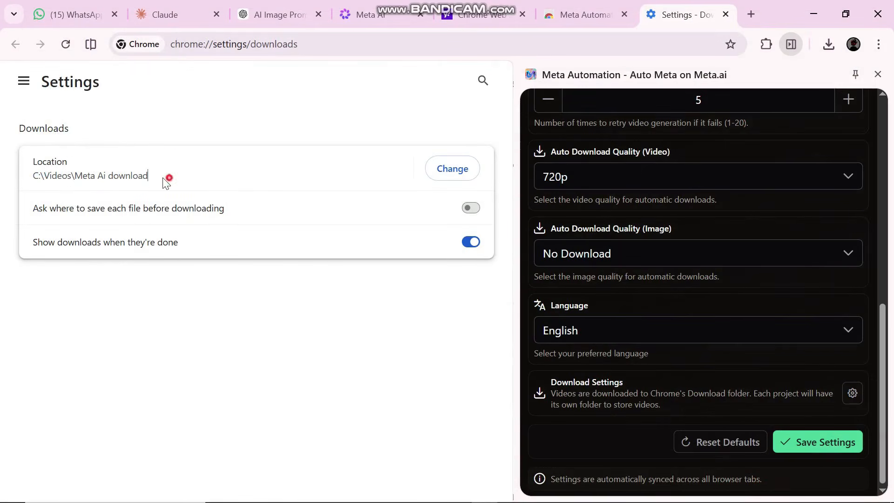
{"action": "left_click_drag", "start_coordinate": [163, 178], "coordinate": [1, 176]}
{"action": "left_click", "coordinate": [194, 333]}
- Return to the Meta AI page from the extension and choose Text to Video mode in its controls
{"action": "scroll", "coordinate": [663, 203], "scroll_direction": "up", "scroll_amount": 8}
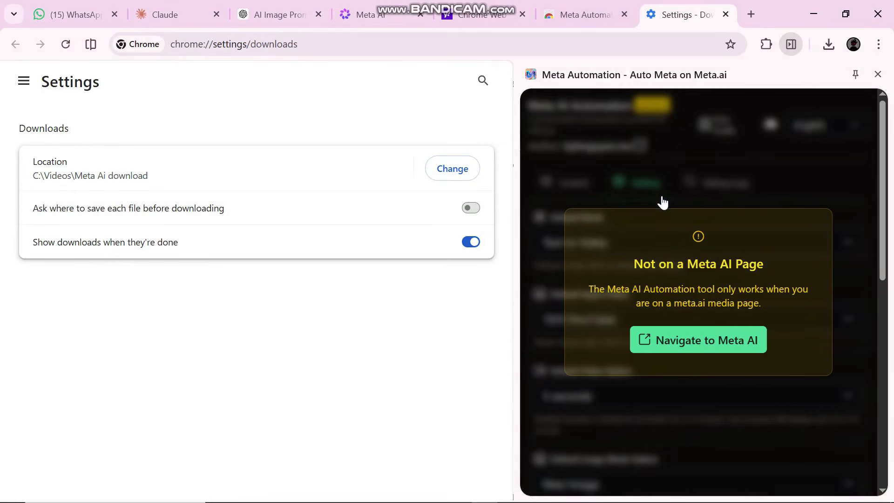
{"action": "left_click", "coordinate": [674, 339]}
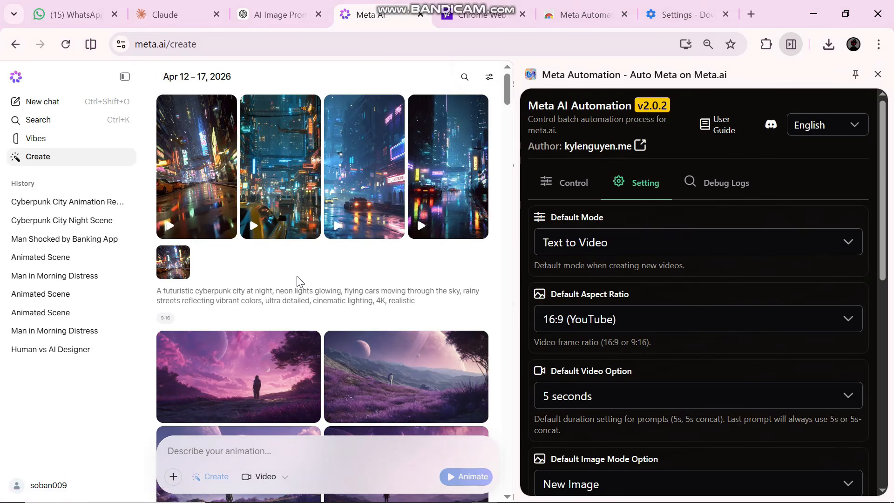
{"action": "left_click", "coordinate": [572, 190]}
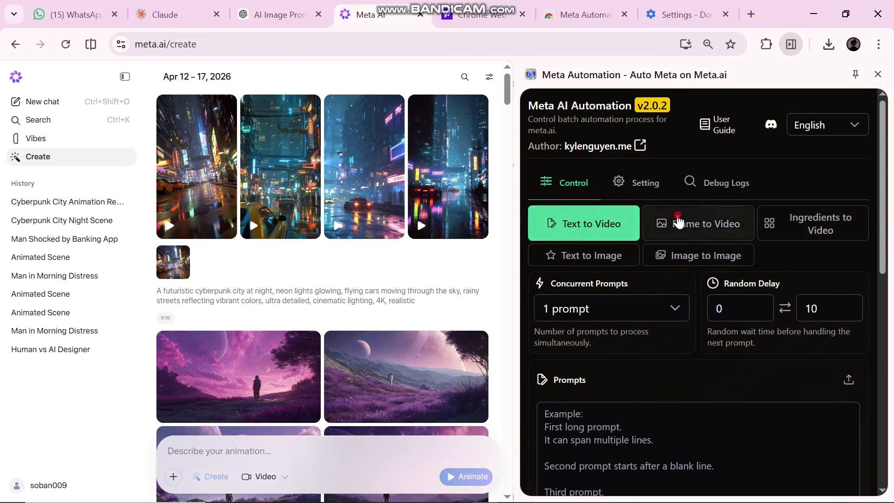
{"action": "left_click", "coordinate": [678, 222]}
{"action": "left_click", "coordinate": [567, 219]}
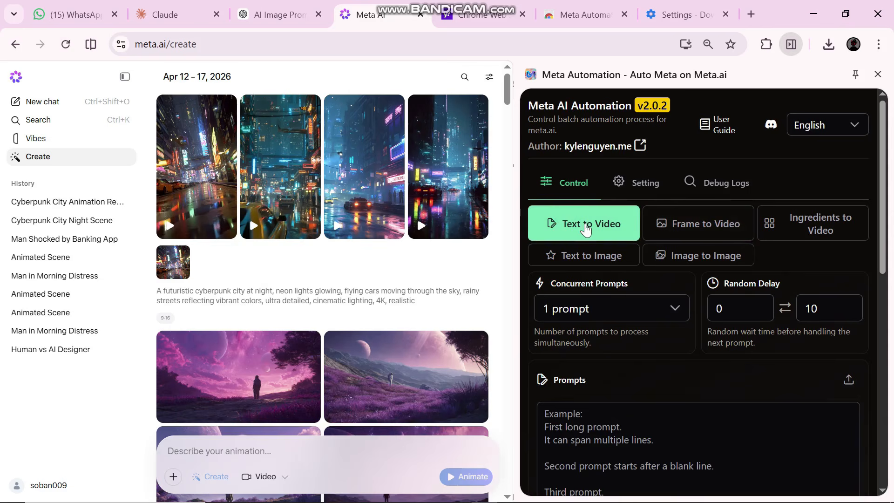
{"action": "scroll", "coordinate": [585, 228], "scroll_direction": "down", "scroll_amount": 2}
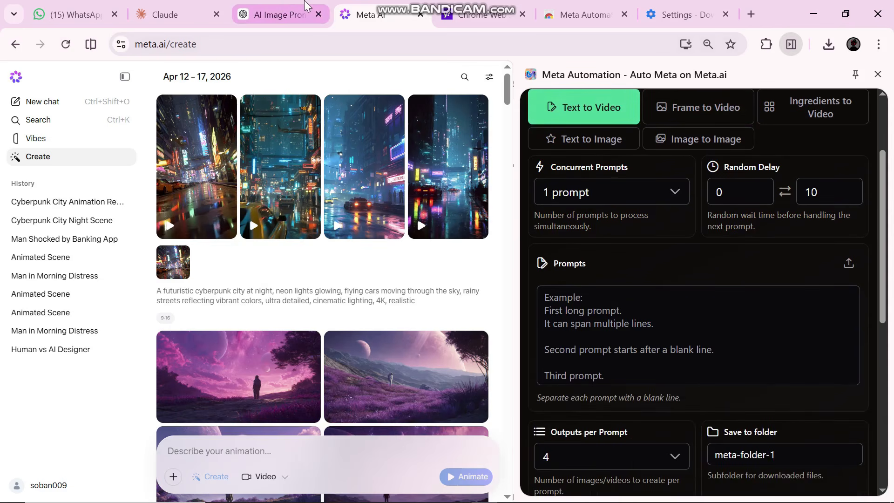
- Switch to the ChatGPT conversation and examine the titled prompts and the follow-up request "give me only prompts"
{"action": "left_click", "coordinate": [282, 13]}
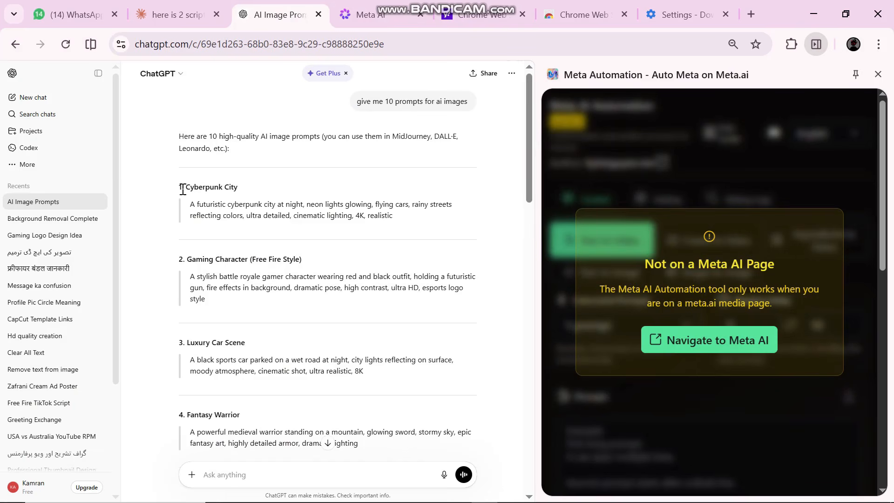
{"action": "left_click_drag", "start_coordinate": [180, 189], "coordinate": [386, 360]}
{"action": "scroll", "coordinate": [260, 279], "scroll_direction": "down", "scroll_amount": 3}
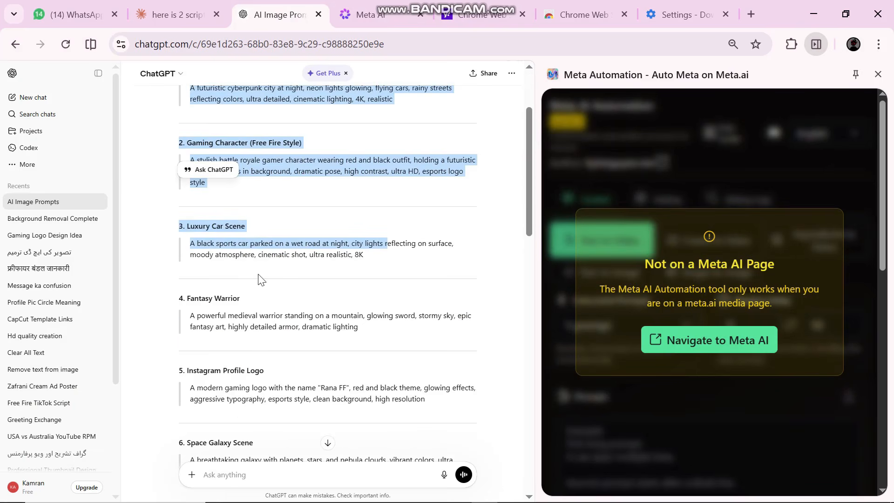
{"action": "scroll", "coordinate": [289, 167], "scroll_direction": "up", "scroll_amount": 3}
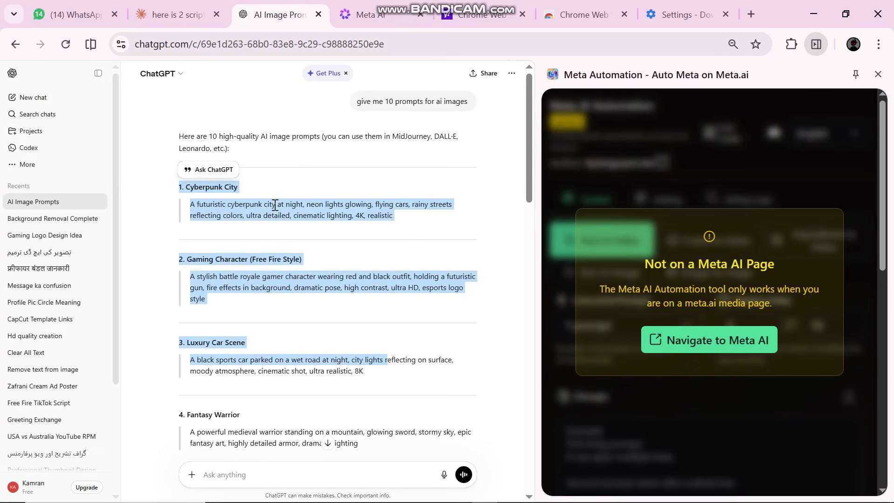
{"action": "scroll", "coordinate": [219, 209], "scroll_direction": "down", "scroll_amount": 5}
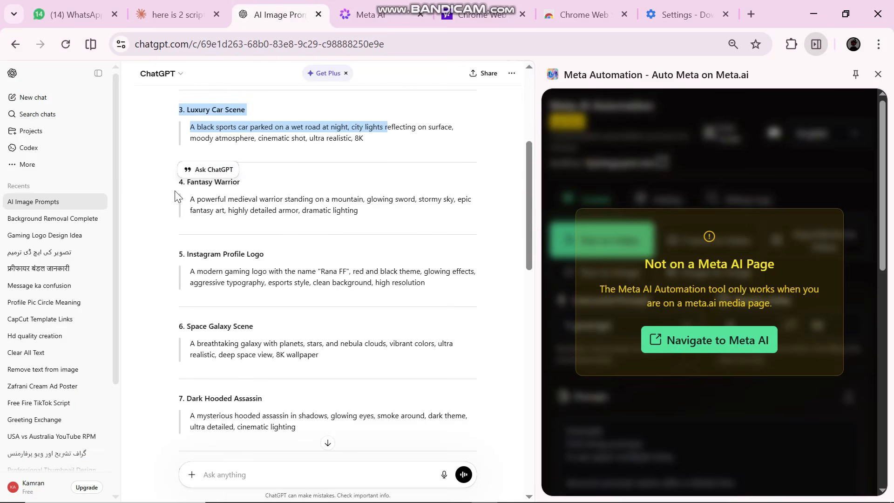
{"action": "left_click_drag", "start_coordinate": [178, 183], "coordinate": [240, 182]}
{"action": "left_click_drag", "start_coordinate": [190, 202], "coordinate": [362, 223]}
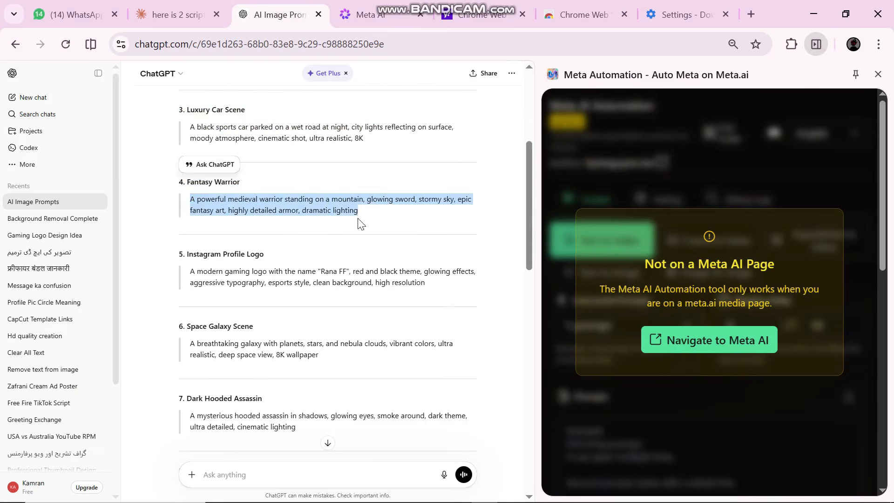
{"action": "scroll", "coordinate": [392, 264], "scroll_direction": "down", "scroll_amount": 10}
{"action": "scroll", "coordinate": [392, 264], "scroll_direction": "down", "scroll_amount": 3}
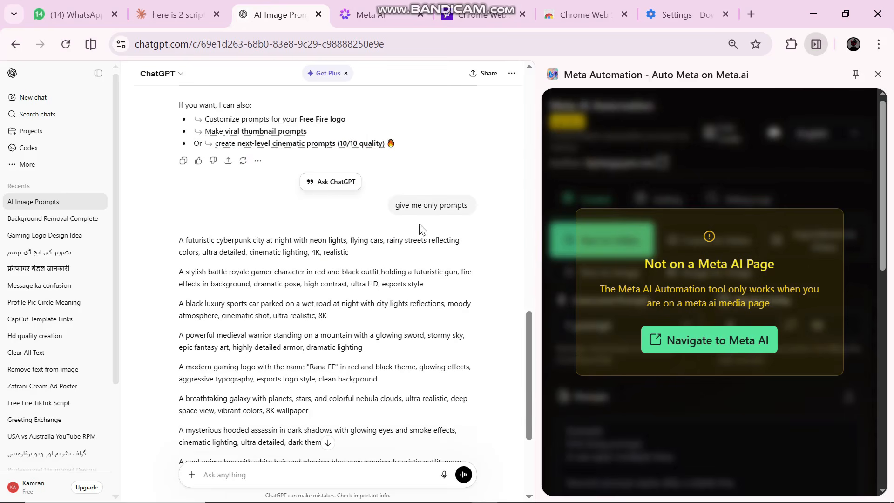
{"action": "left_click_drag", "start_coordinate": [390, 210], "coordinate": [466, 208]}
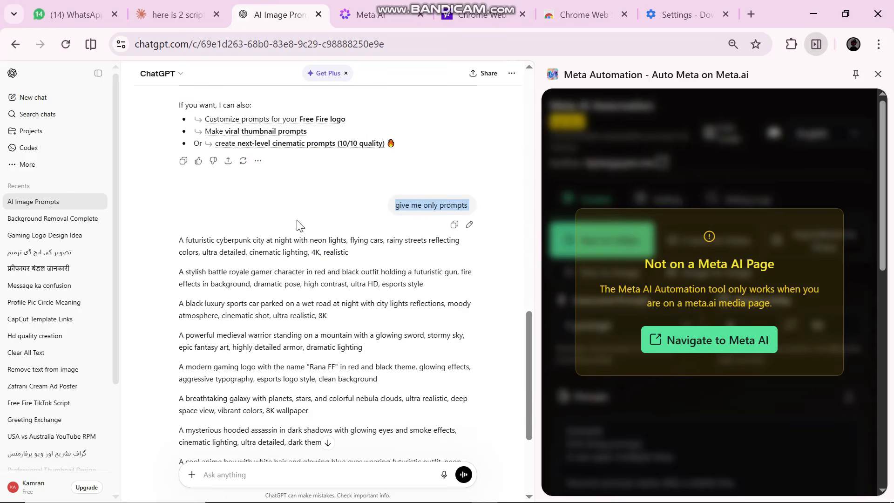
- Copy all the untitled prompts from ChatGPT's last reply and open Meta AI's Create page
{"action": "left_click_drag", "start_coordinate": [177, 242], "coordinate": [406, 402]}
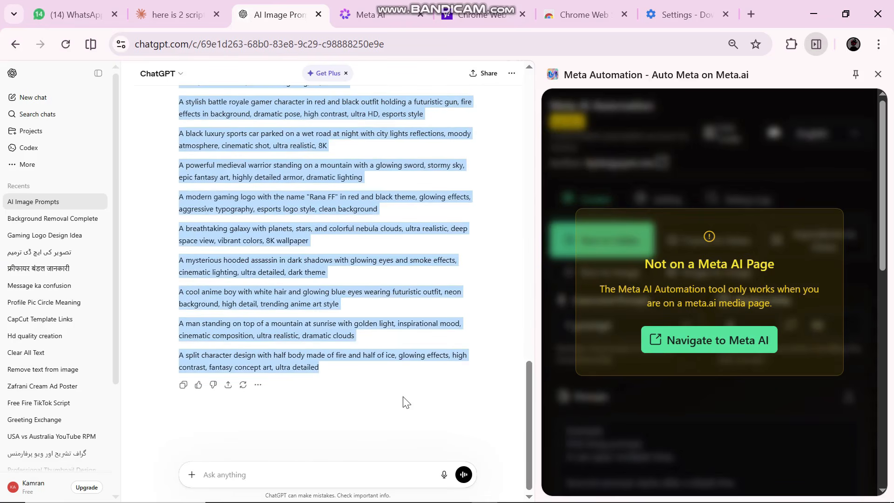
{"action": "right_click", "coordinate": [281, 260]}
{"action": "left_click", "coordinate": [338, 282]}
{"action": "left_click", "coordinate": [681, 347]}
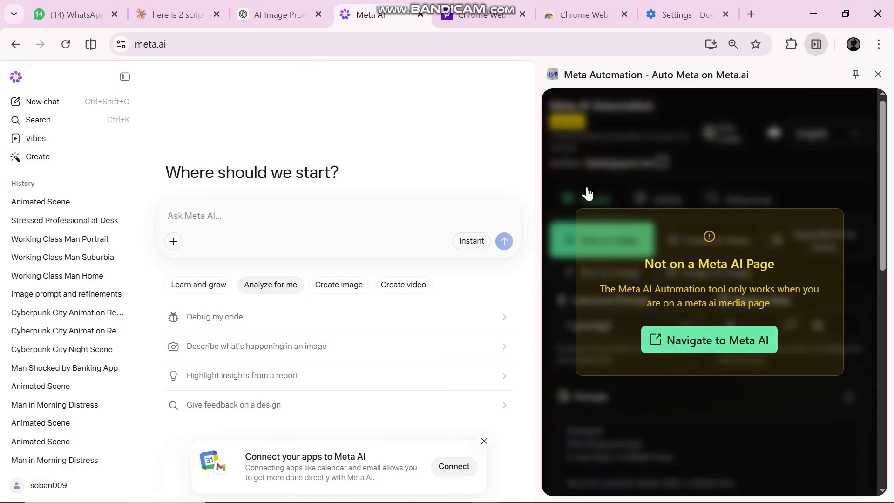
{"action": "left_click", "coordinate": [48, 157]}
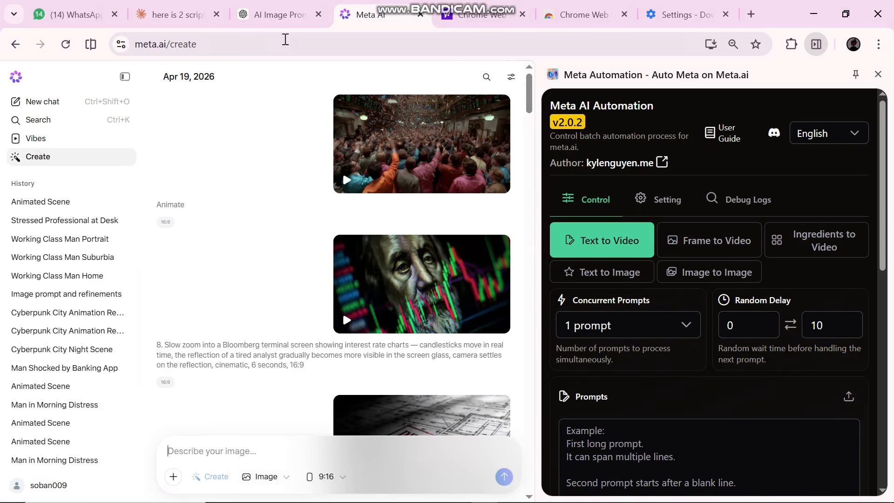
- Go back to the ChatGPT conversation and examine the original request for 10 AI image prompts
{"action": "left_click", "coordinate": [279, 14]}
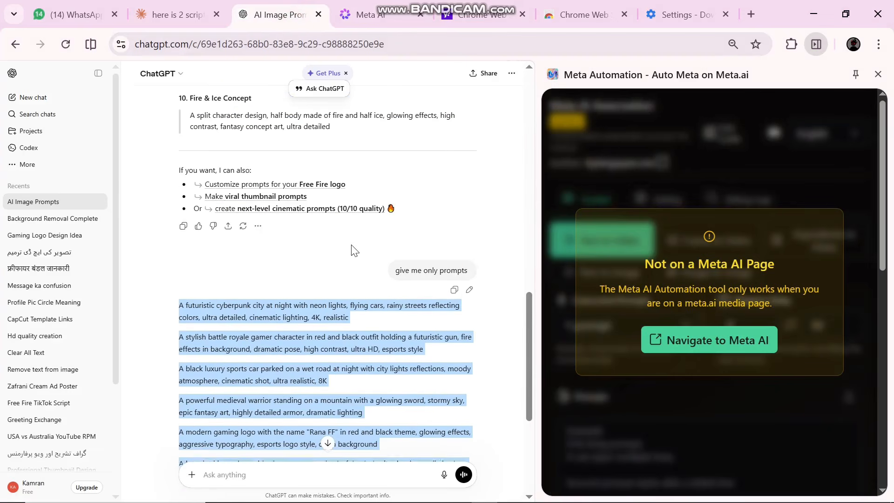
{"action": "scroll", "coordinate": [386, 233], "scroll_direction": "up", "scroll_amount": 15}
{"action": "left_click_drag", "start_coordinate": [350, 105], "coordinate": [475, 100]}
- Switch to Meta AI and set the image aspect ratio to 16:9 in the creation box
{"action": "left_click", "coordinate": [367, 15]}
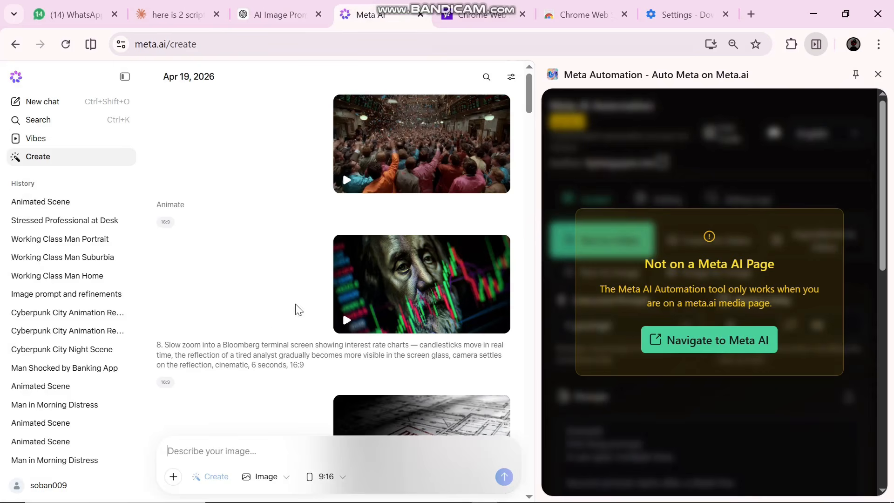
{"action": "left_click", "coordinate": [321, 476]}
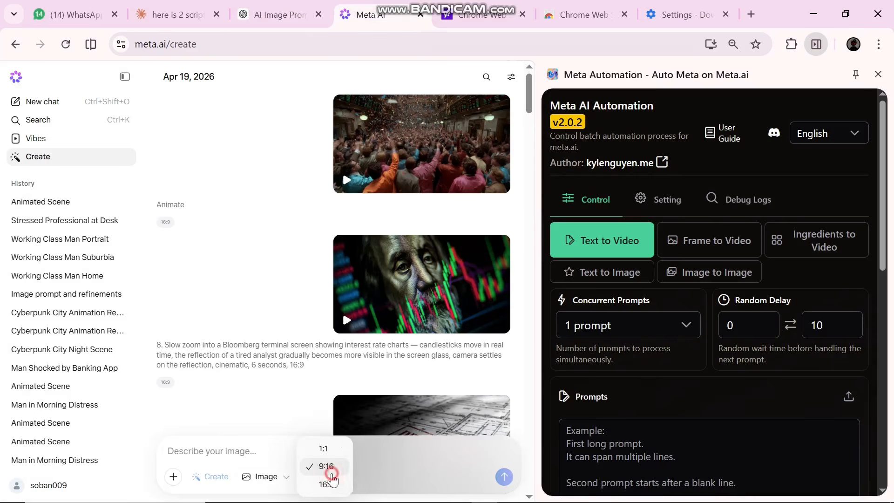
{"action": "left_click", "coordinate": [326, 484]}
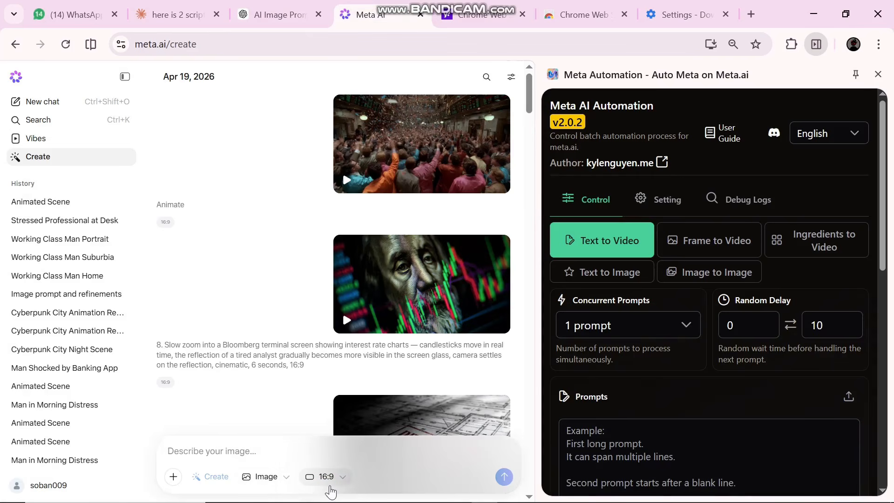
{"action": "left_click", "coordinate": [323, 476]}
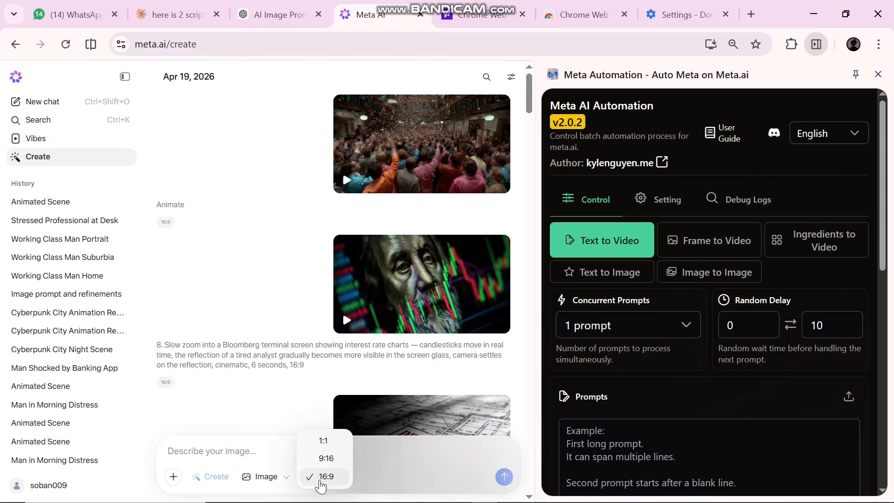
{"action": "left_click", "coordinate": [327, 480]}
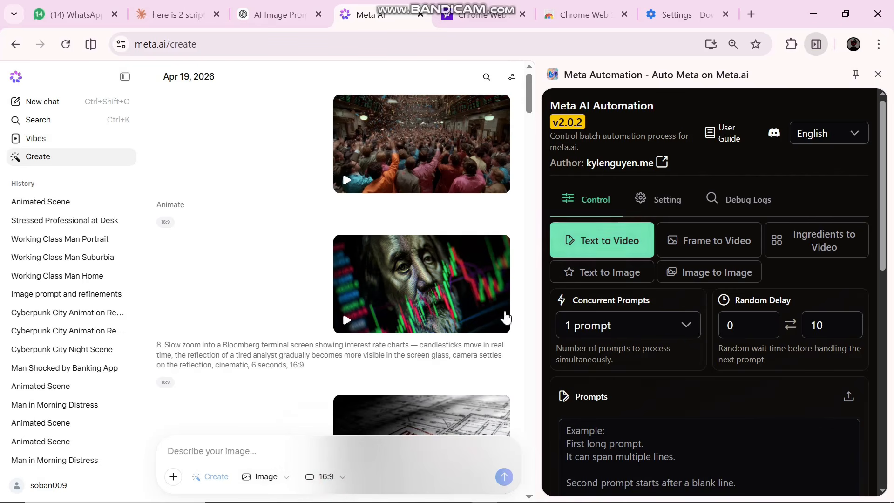
- Paste the copied ChatGPT prompts into the extension's prompt list and review the video mode set for each
{"action": "left_click", "coordinate": [598, 444]}
{"action": "scroll", "coordinate": [600, 346], "scroll_direction": "down", "scroll_amount": 3}
{"action": "right_click", "coordinate": [607, 338]}
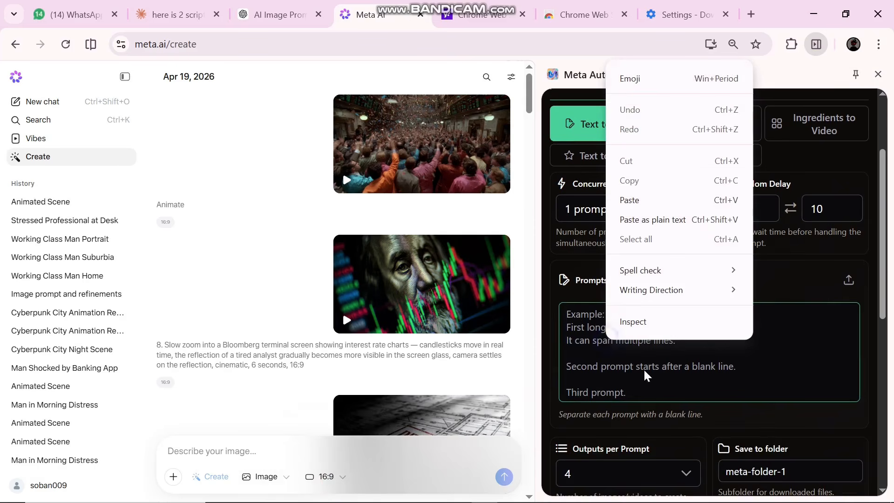
{"action": "left_click", "coordinate": [660, 200]}
{"action": "scroll", "coordinate": [698, 345], "scroll_direction": "down", "scroll_amount": 5}
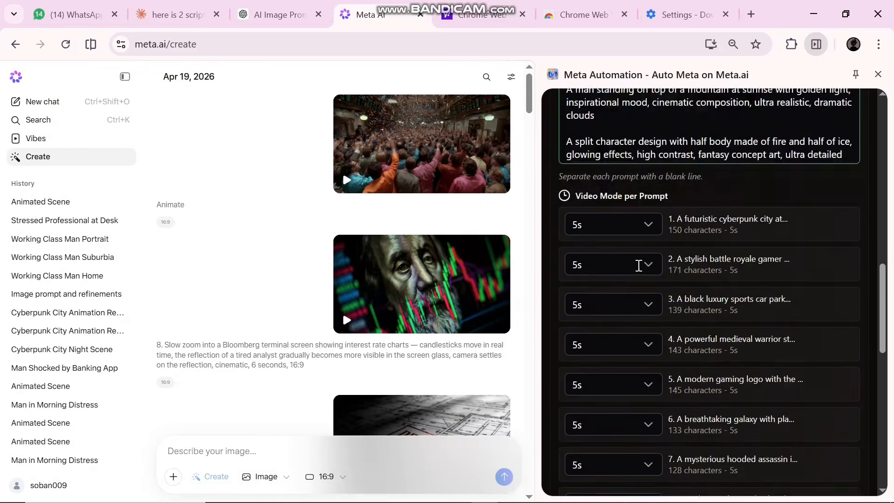
{"action": "scroll", "coordinate": [655, 267], "scroll_direction": "up", "scroll_amount": 5}
{"action": "scroll", "coordinate": [655, 267], "scroll_direction": "up", "scroll_amount": 6}
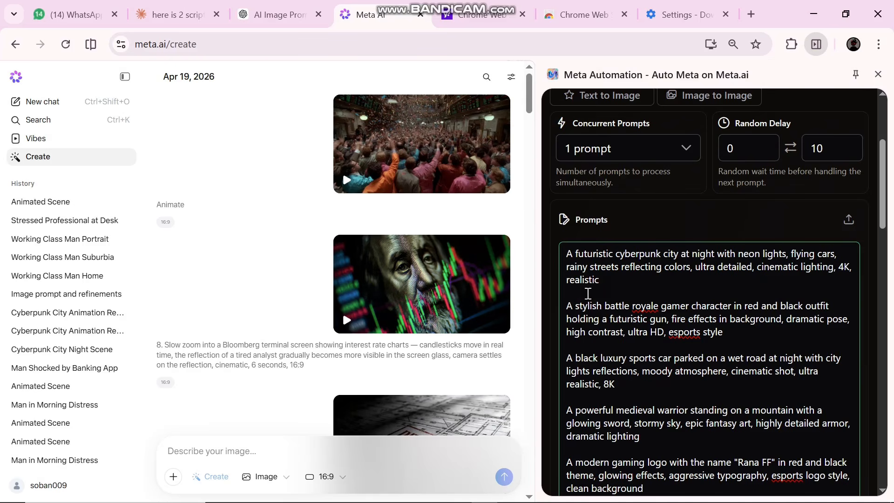
- Remove the blank line between the cyberpunk city and battle royale prompts and put it back as a separator
{"action": "left_click", "coordinate": [587, 293]}
{"action": "key", "text": "BackSpace"}
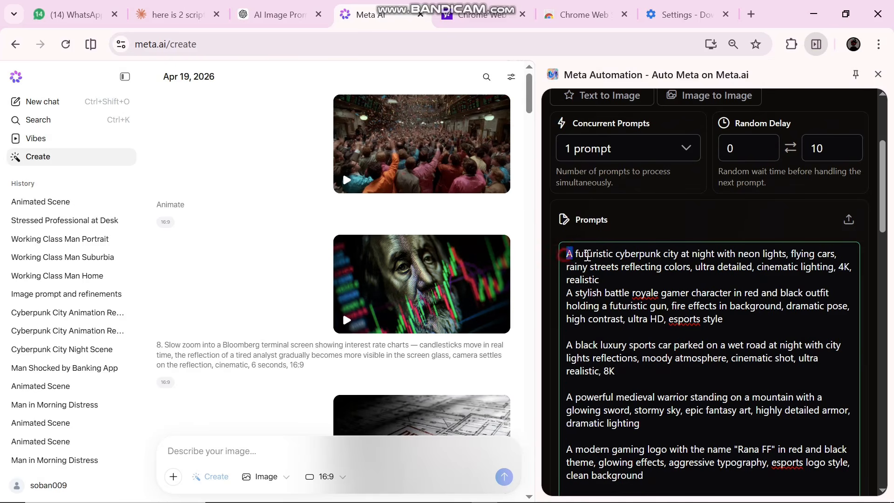
{"action": "left_click_drag", "start_coordinate": [588, 255], "coordinate": [754, 321]}
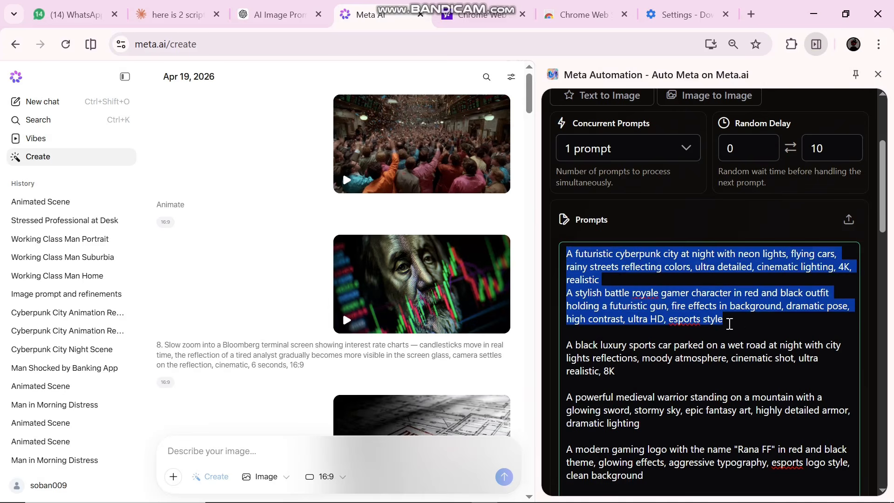
{"action": "left_click", "coordinate": [630, 290]}
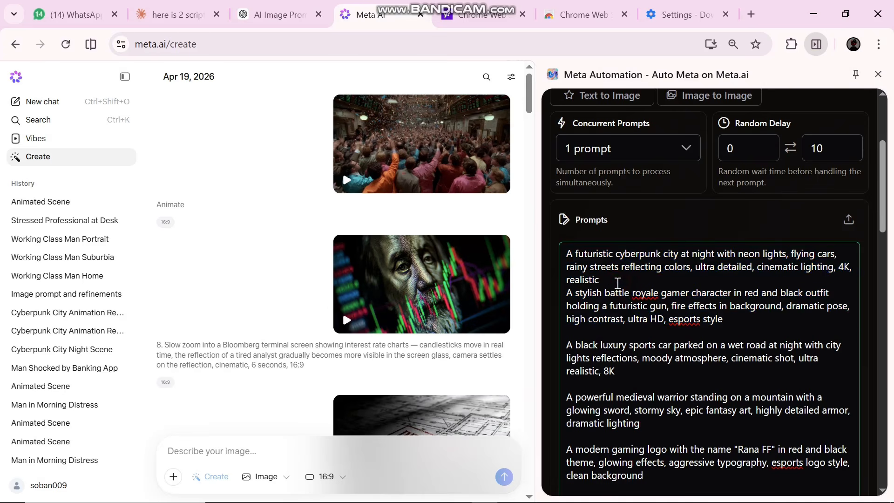
{"action": "key", "text": "Return"}
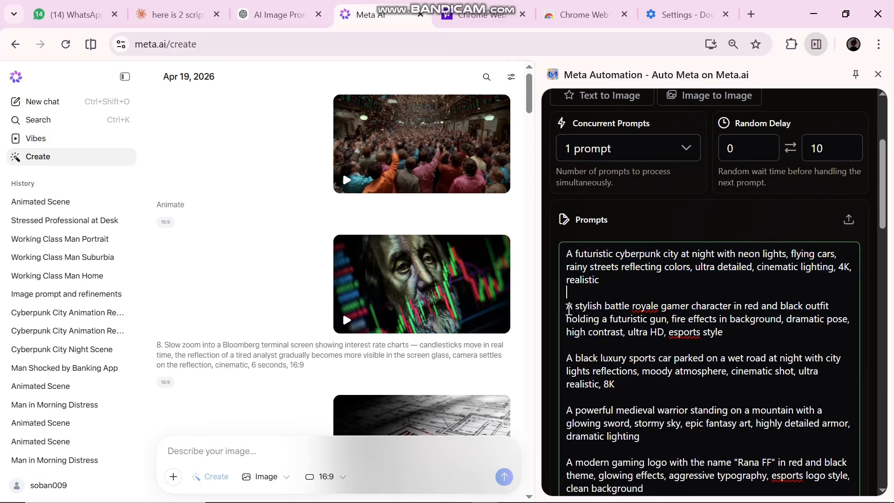
{"action": "left_click_drag", "start_coordinate": [569, 305], "coordinate": [749, 332]}
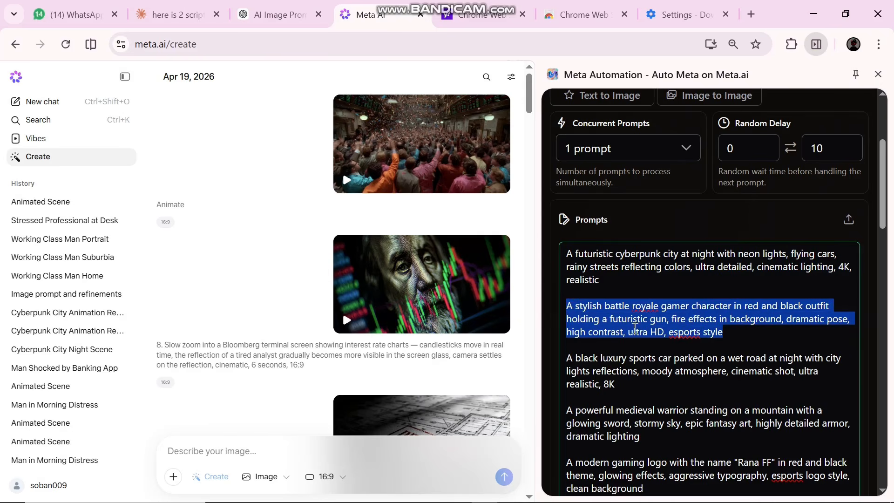
{"action": "left_click_drag", "start_coordinate": [568, 255], "coordinate": [734, 329]}
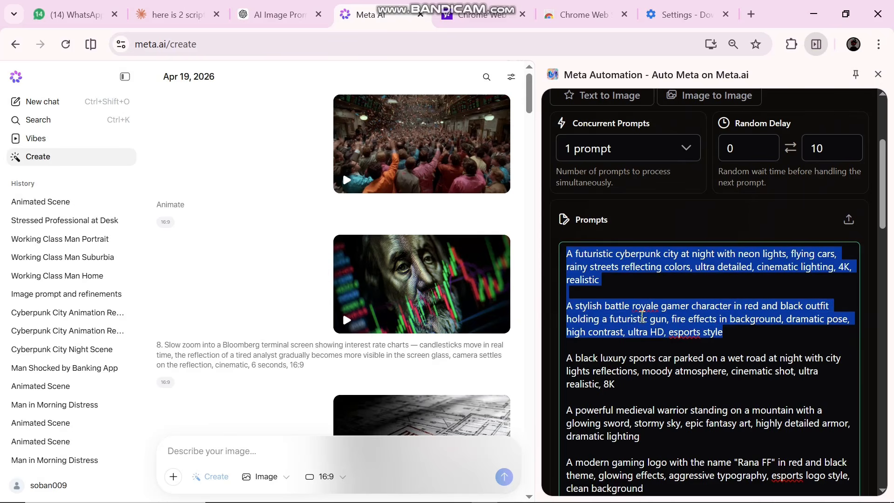
- Review the pasted prompts, the instruction on separating them, and the video mode listed for each prompt
{"action": "left_click", "coordinate": [642, 316]}
{"action": "scroll", "coordinate": [643, 317], "scroll_direction": "down", "scroll_amount": 10}
{"action": "scroll", "coordinate": [589, 191], "scroll_direction": "up", "scroll_amount": 4}
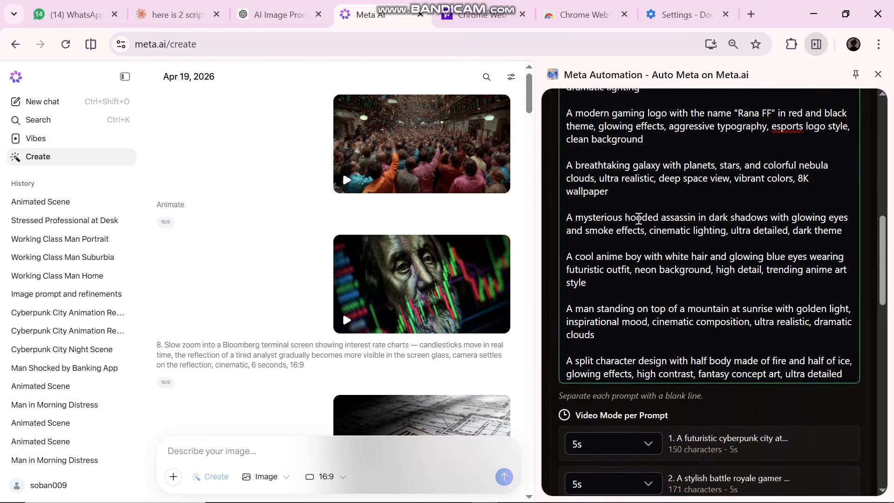
{"action": "scroll", "coordinate": [638, 219], "scroll_direction": "down", "scroll_amount": 8}
{"action": "scroll", "coordinate": [642, 263], "scroll_direction": "up", "scroll_amount": 3}
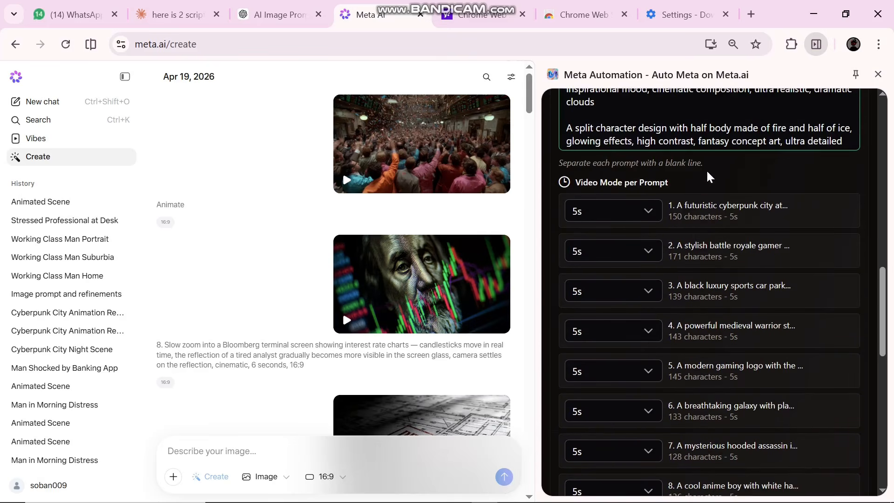
{"action": "left_click_drag", "start_coordinate": [703, 163], "coordinate": [560, 161]}
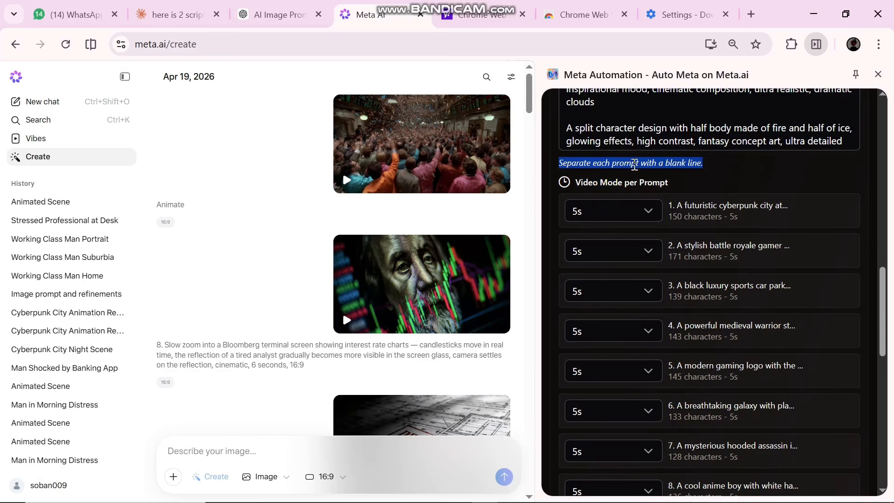
{"action": "scroll", "coordinate": [639, 161], "scroll_direction": "up", "scroll_amount": 2}
{"action": "left_click", "coordinate": [607, 167]}
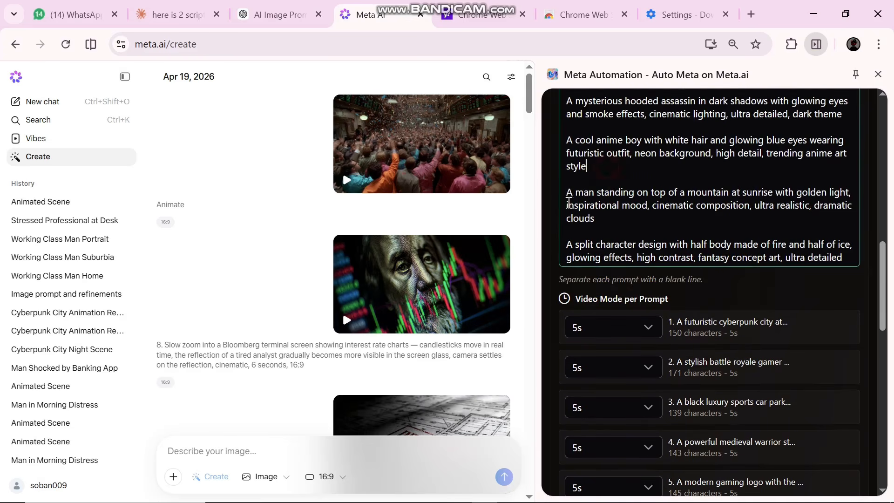
- Run the text-to-video batch with the pasted prompts and stop the running group in the prompt queue
{"action": "scroll", "coordinate": [688, 227], "scroll_direction": "down", "scroll_amount": 3}
{"action": "scroll", "coordinate": [690, 227], "scroll_direction": "down", "scroll_amount": 10}
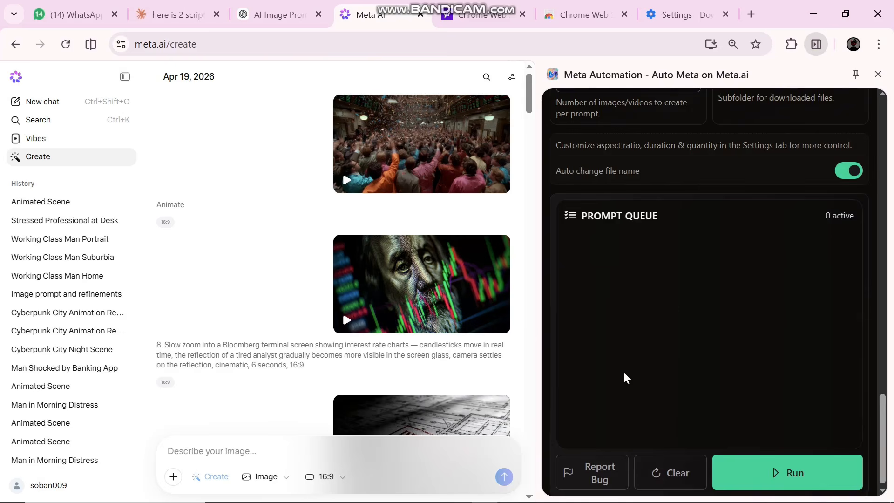
{"action": "left_click", "coordinate": [781, 466]}
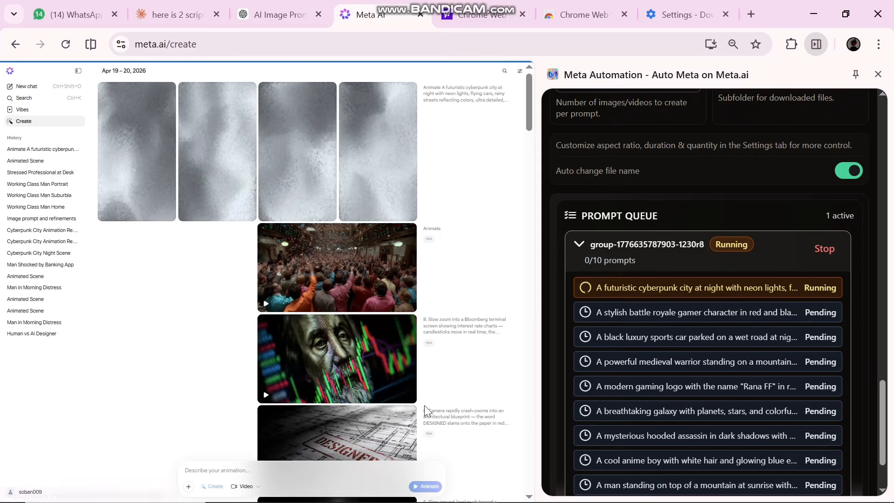
{"action": "left_click", "coordinate": [825, 249]}
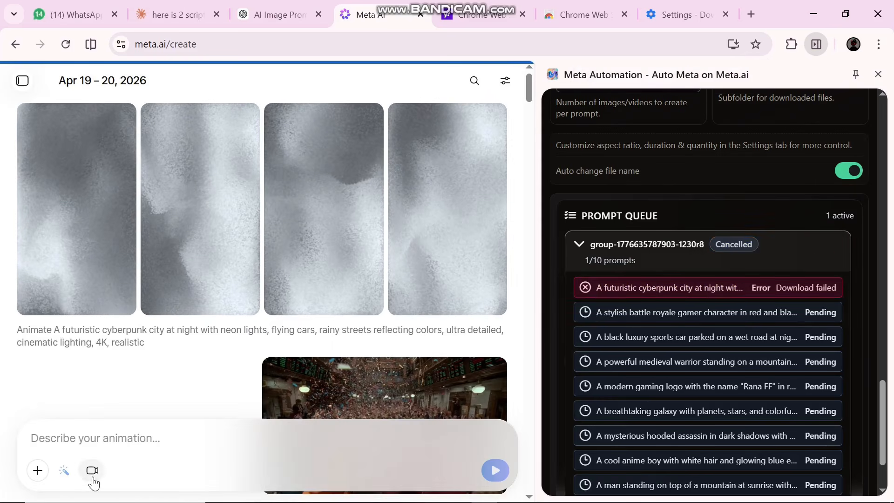
- Switch the extension to Text to Image mode and check its image mode and auto-download quality settings
{"action": "scroll", "coordinate": [672, 331], "scroll_direction": "up", "scroll_amount": 15}
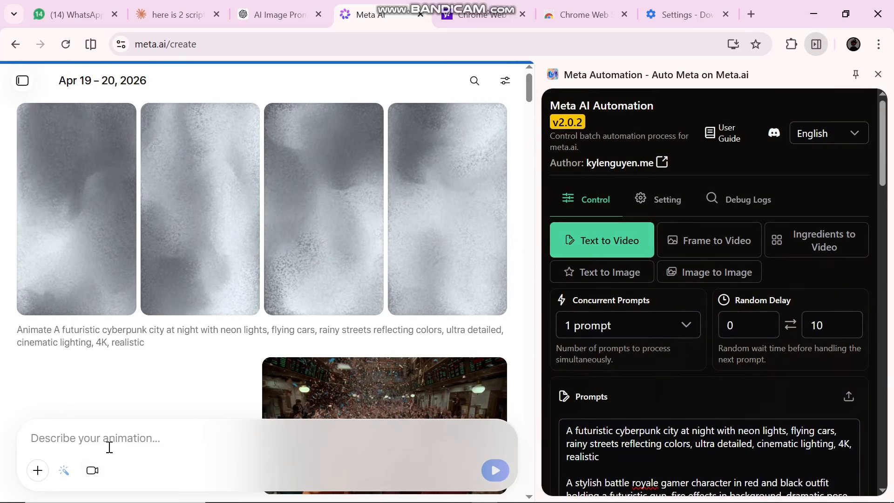
{"action": "left_click", "coordinate": [601, 279]}
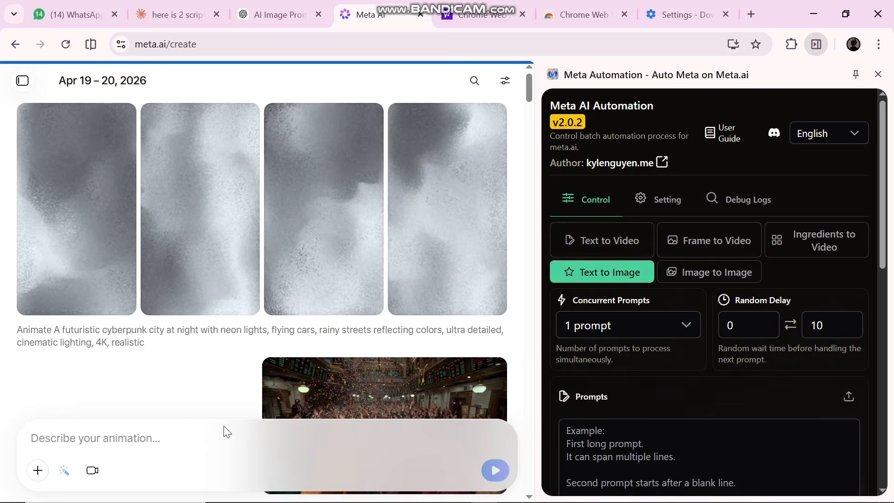
{"action": "left_click", "coordinate": [155, 444]}
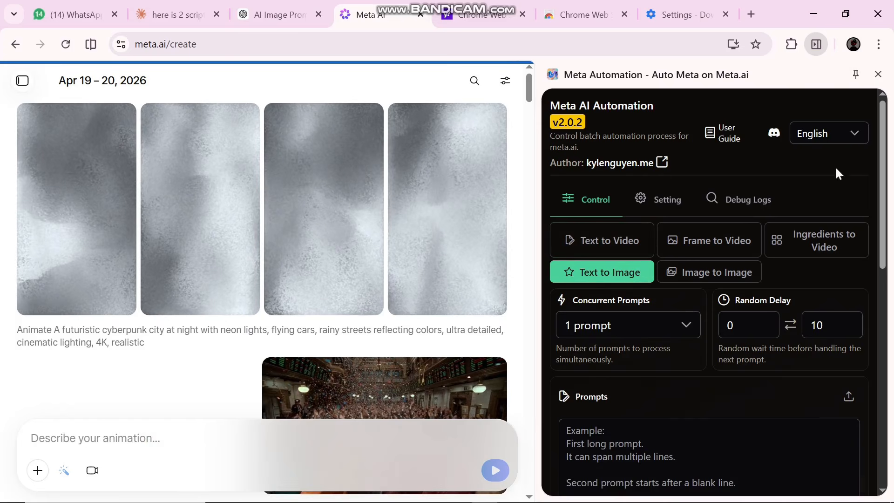
{"action": "left_click", "coordinate": [668, 203]}
{"action": "scroll", "coordinate": [654, 341], "scroll_direction": "down", "scroll_amount": 6}
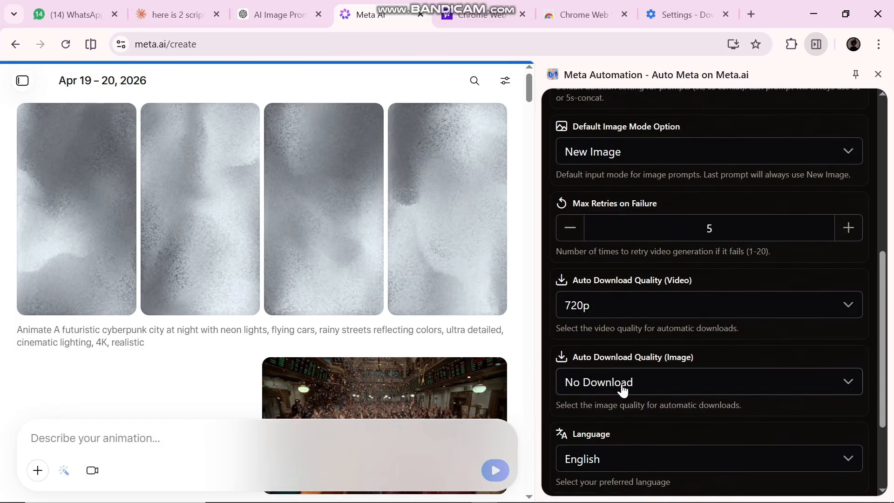
{"action": "scroll", "coordinate": [623, 389], "scroll_direction": "up", "scroll_amount": 8}
{"action": "left_click", "coordinate": [591, 200]}
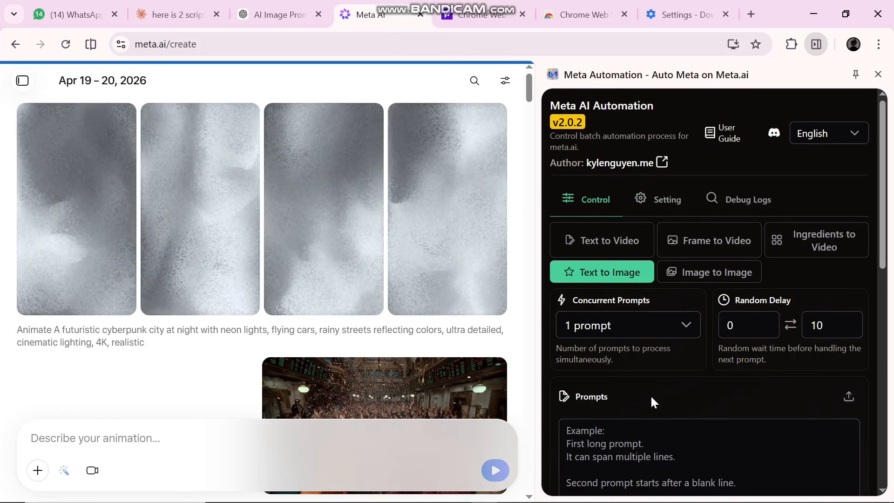
- Paste the copied ChatGPT prompts into the Text to Image prompt list
{"action": "scroll", "coordinate": [660, 372], "scroll_direction": "down", "scroll_amount": 3}
{"action": "left_click", "coordinate": [599, 343]}
{"action": "right_click", "coordinate": [599, 343]}
{"action": "left_click", "coordinate": [679, 202]}
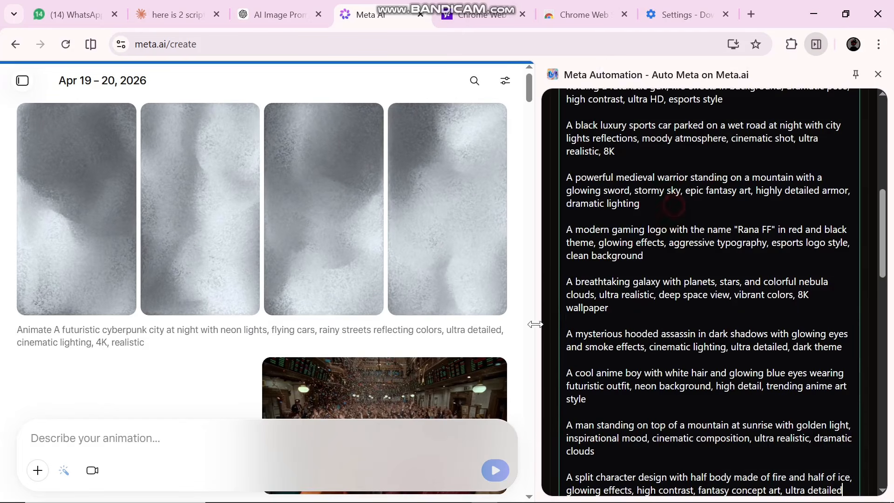
{"action": "scroll", "coordinate": [686, 242], "scroll_direction": "up", "scroll_amount": 5}
{"action": "scroll", "coordinate": [687, 243], "scroll_direction": "up", "scroll_amount": 2}
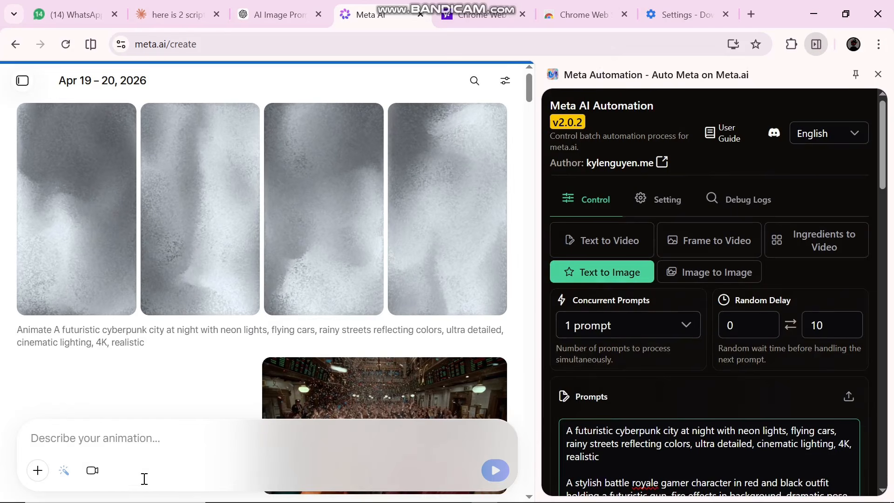
- Reload the Meta AI page, zoom it out, and set the image aspect ratio to 16:9 in the creation box
{"action": "left_click", "coordinate": [66, 44]}
{"action": "key", "text": "ctrl+minus"}
{"action": "key", "text": "ctrl+minus"}
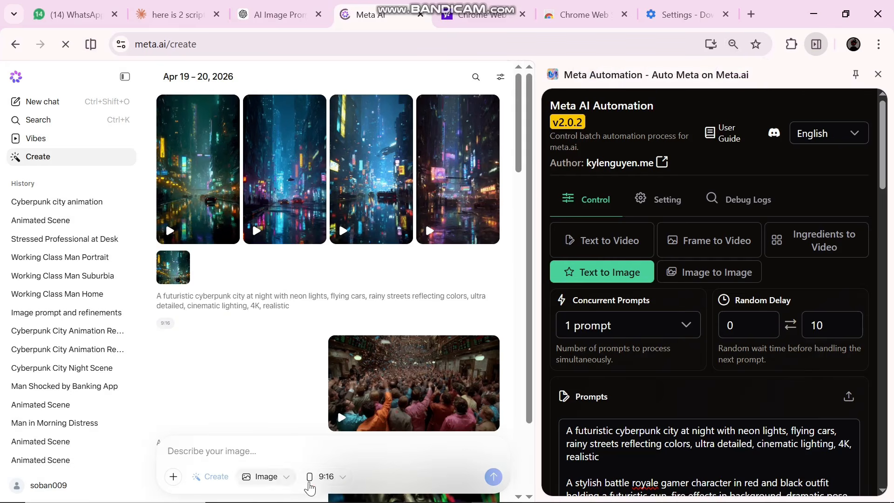
{"action": "left_click", "coordinate": [324, 476]}
{"action": "left_click", "coordinate": [322, 490]}
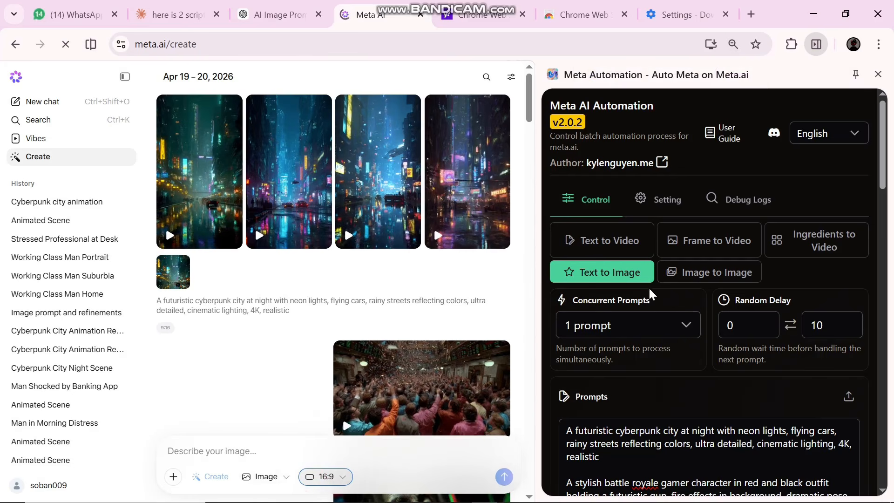
- Run the Text to Image batch and monitor the status of each prompt in the queue
{"action": "scroll", "coordinate": [684, 432], "scroll_direction": "down", "scroll_amount": 10}
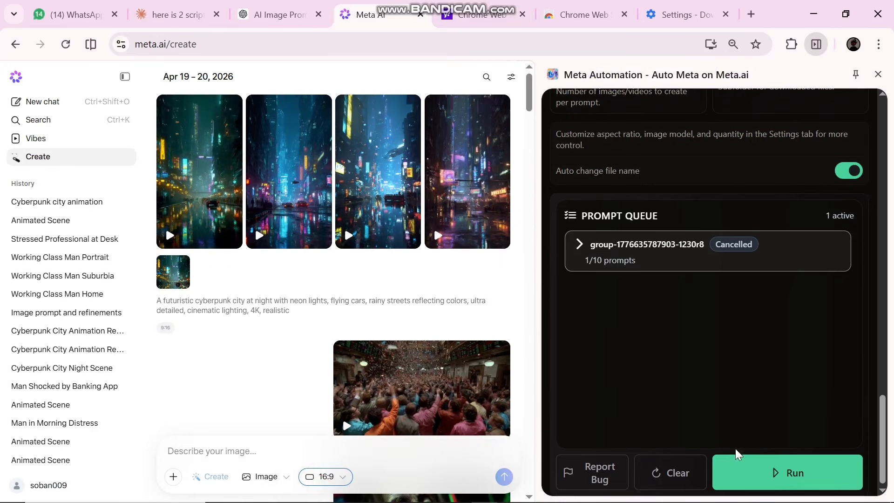
{"action": "left_click", "coordinate": [777, 484]}
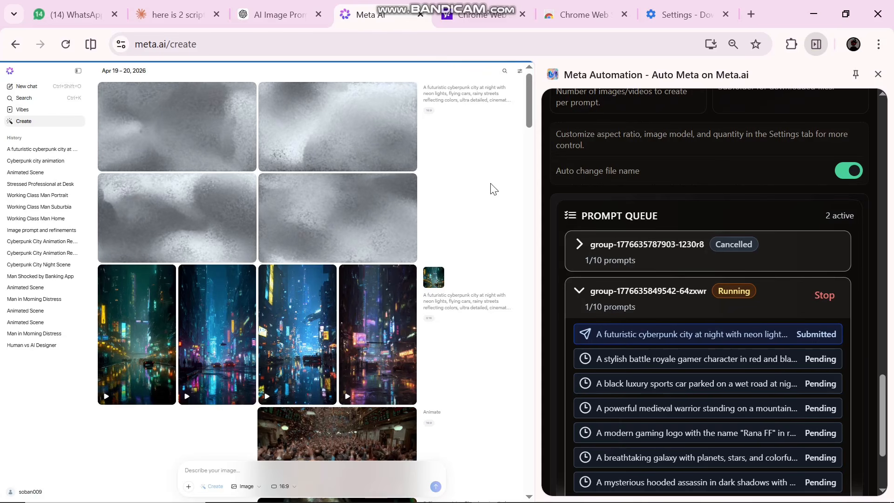
{"action": "scroll", "coordinate": [493, 189], "scroll_direction": "down", "scroll_amount": 7}
{"action": "scroll", "coordinate": [494, 189], "scroll_direction": "up", "scroll_amount": 7}
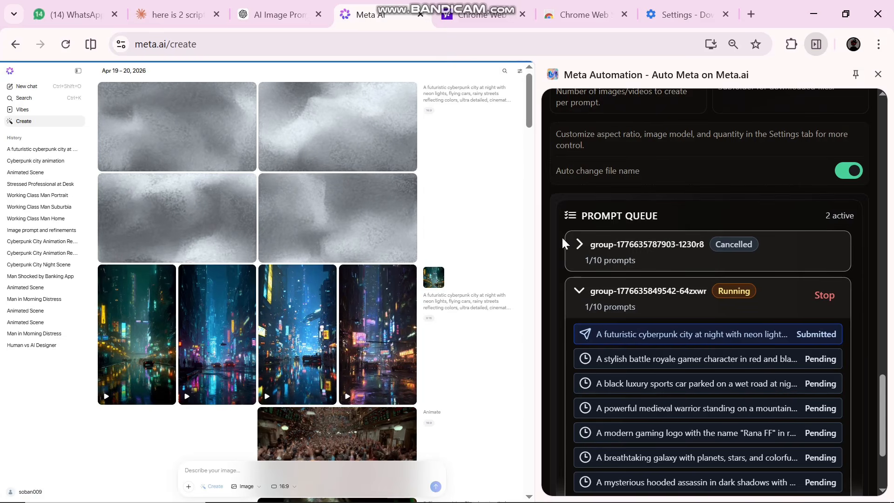
{"action": "scroll", "coordinate": [694, 317], "scroll_direction": "down", "scroll_amount": 3}
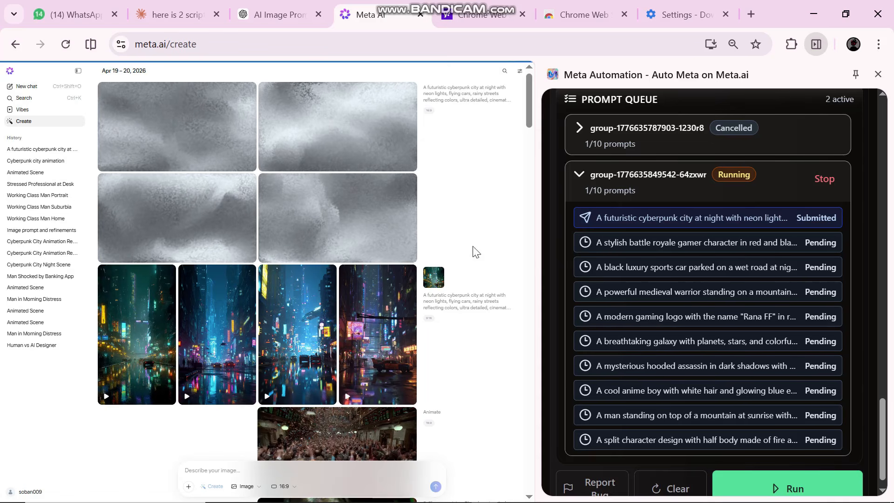
{"action": "scroll", "coordinate": [367, 181], "scroll_direction": "down", "scroll_amount": 2}
{"action": "scroll", "coordinate": [359, 172], "scroll_direction": "up", "scroll_amount": 2}
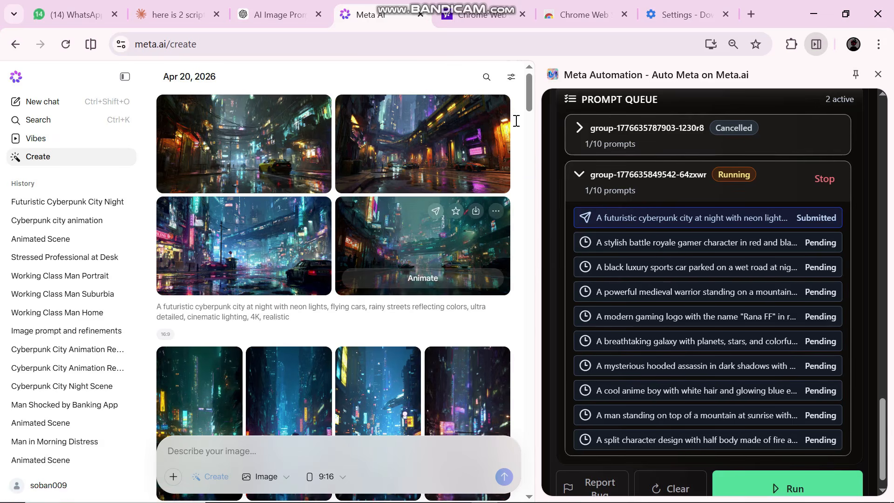
- Look through the Meta AI gallery for the generated cyberpunk city images and reload the page
{"action": "scroll", "coordinate": [319, 385], "scroll_direction": "down", "scroll_amount": 15}
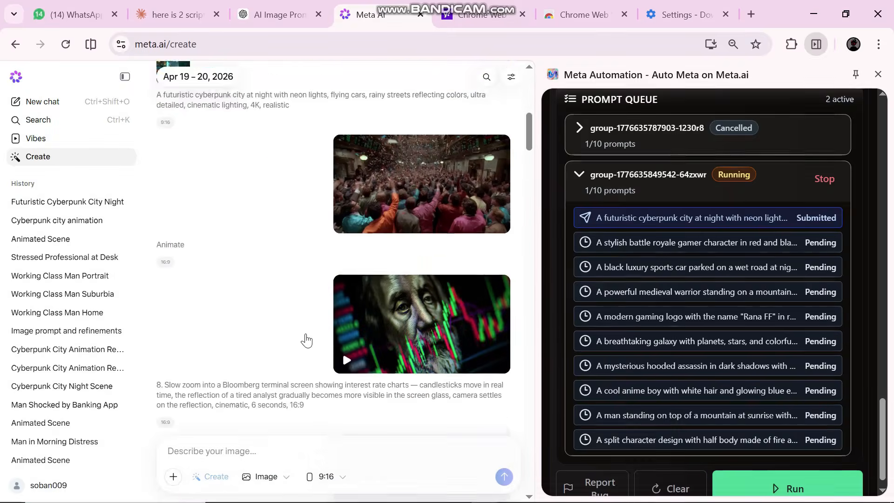
{"action": "scroll", "coordinate": [385, 296], "scroll_direction": "down", "scroll_amount": 5}
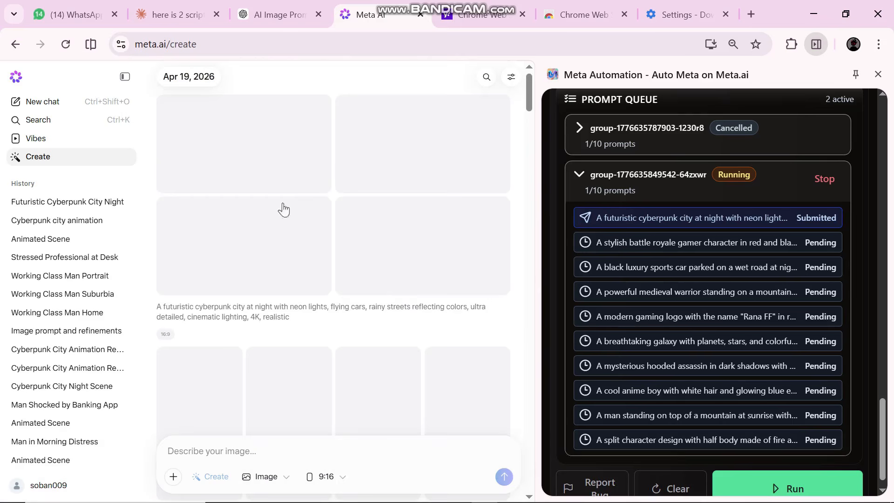
{"action": "left_click", "coordinate": [68, 49]}
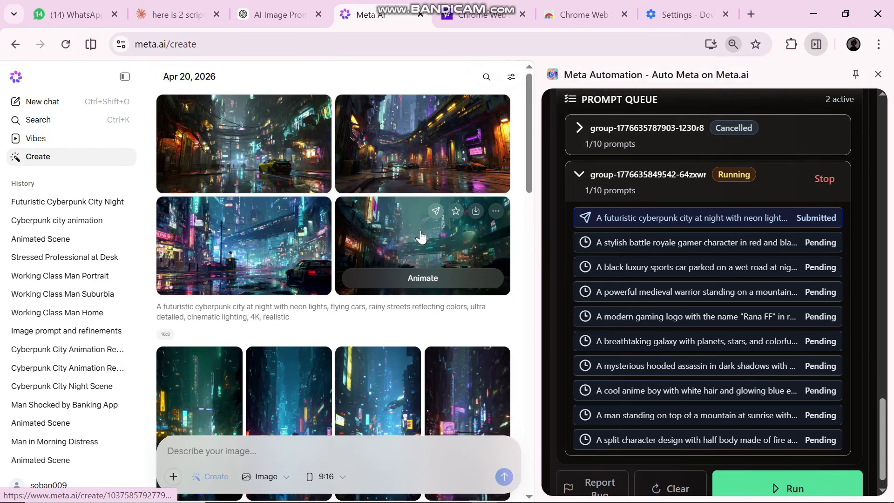
- Open the Auto Meta - Automation for Meta AI extension beside the page and look over the generated media feed
{"action": "left_click", "coordinate": [790, 44]}
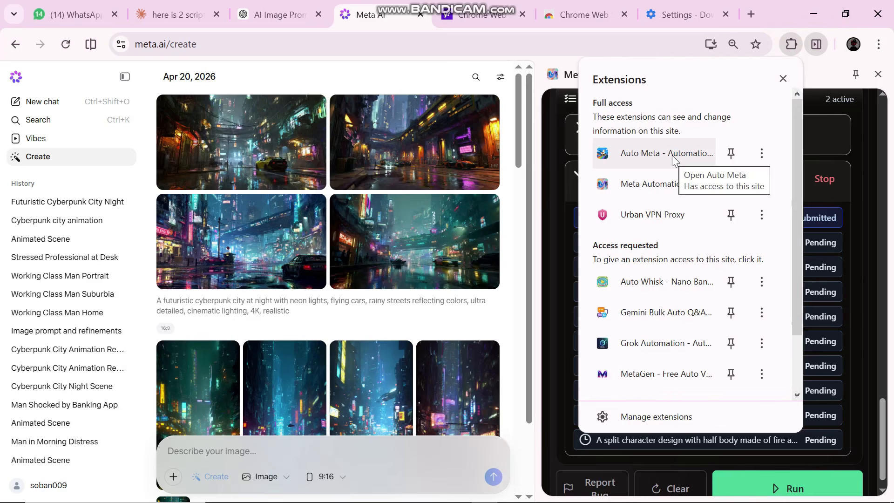
{"action": "left_click", "coordinate": [671, 155]}
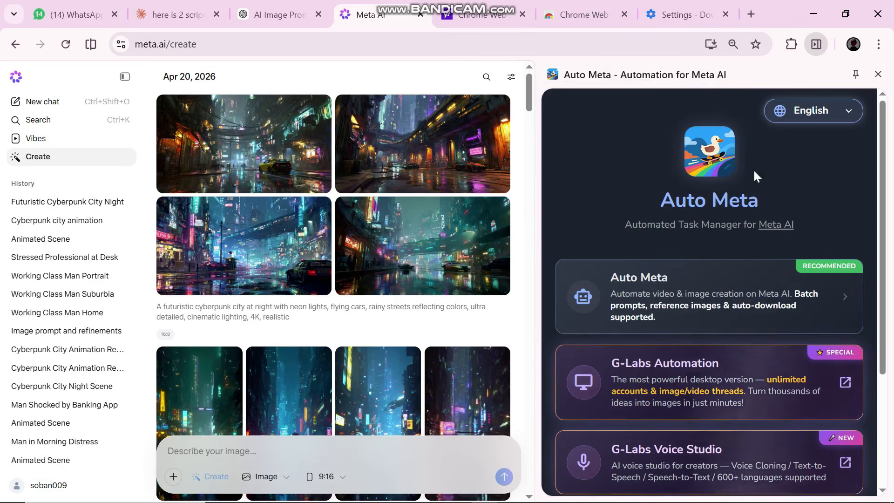
{"action": "scroll", "coordinate": [419, 261], "scroll_direction": "down", "scroll_amount": 8}
{"action": "scroll", "coordinate": [432, 226], "scroll_direction": "down", "scroll_amount": 4}
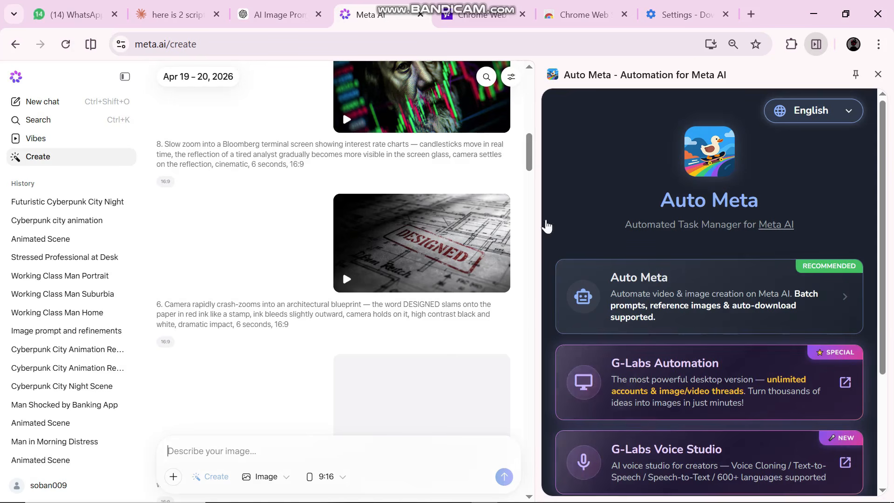
{"action": "scroll", "coordinate": [437, 159], "scroll_direction": "up", "scroll_amount": 12}
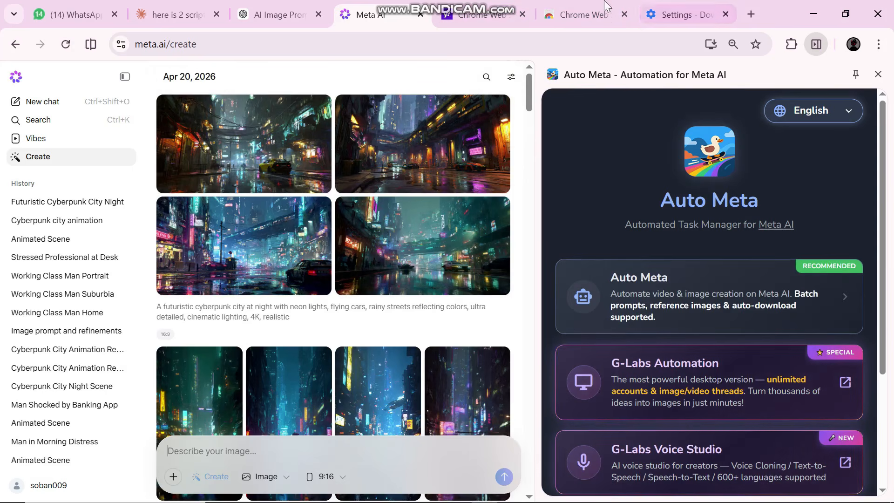
- Search the Chrome Web Store for "auto meta automation on meta ai" and open the Auto Meta - Automation for Meta AI page
{"action": "left_click", "coordinate": [551, 7]}
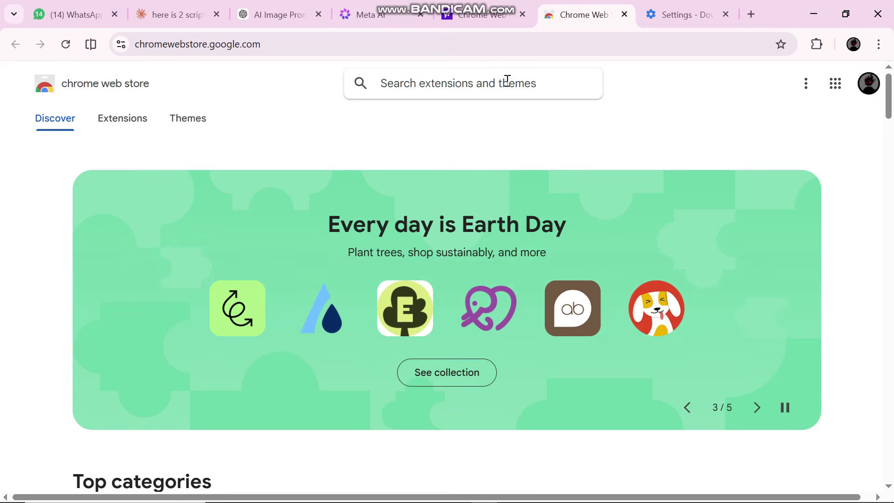
{"action": "left_click", "coordinate": [507, 80]}
{"action": "type", "text": "auto me"}
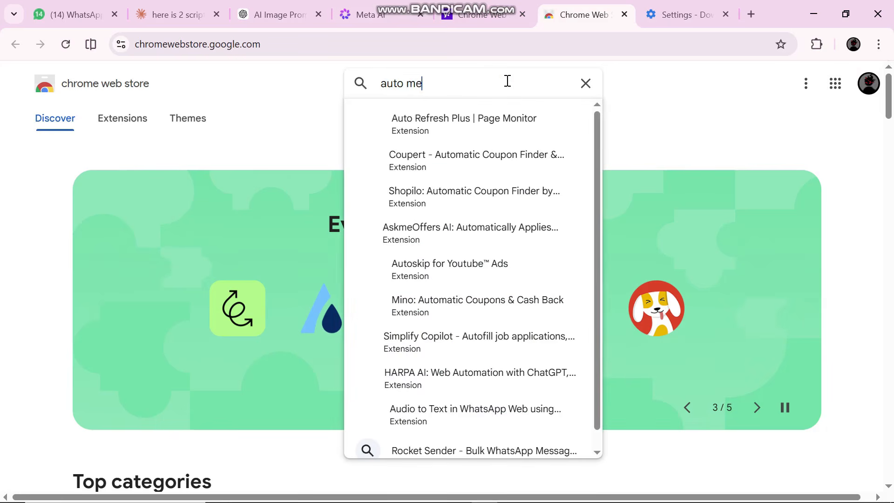
{"action": "type", "text": "ta "}
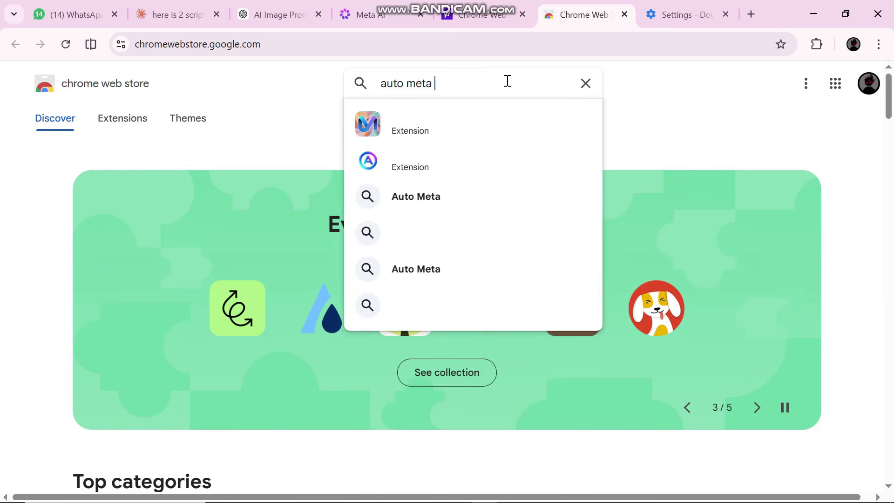
{"action": "type", "text": "automatio"}
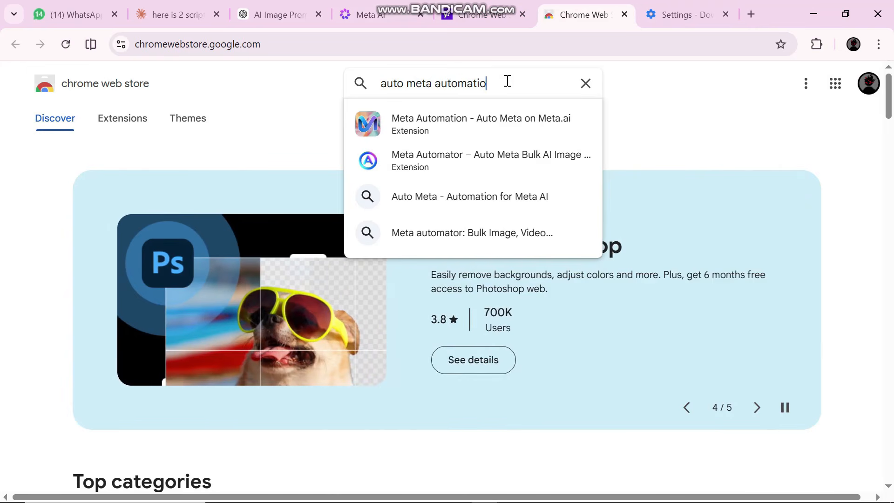
{"action": "type", "text": "n on meta ai"}
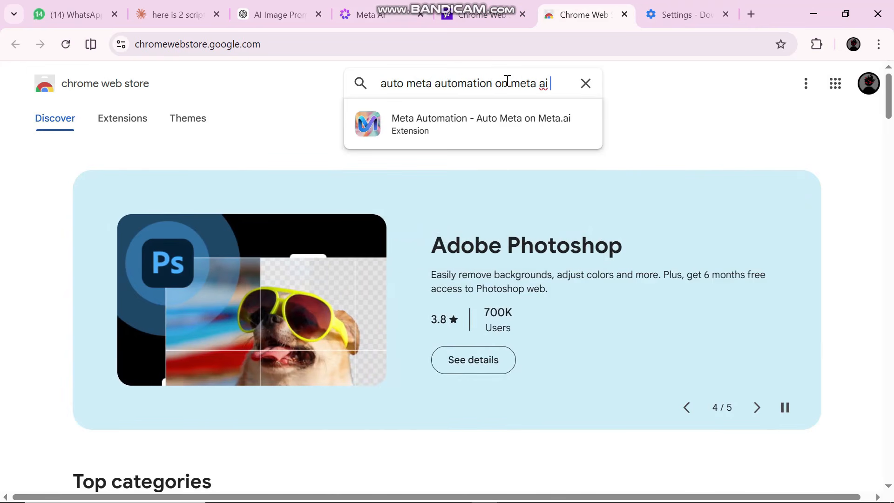
{"action": "key", "text": "Return"}
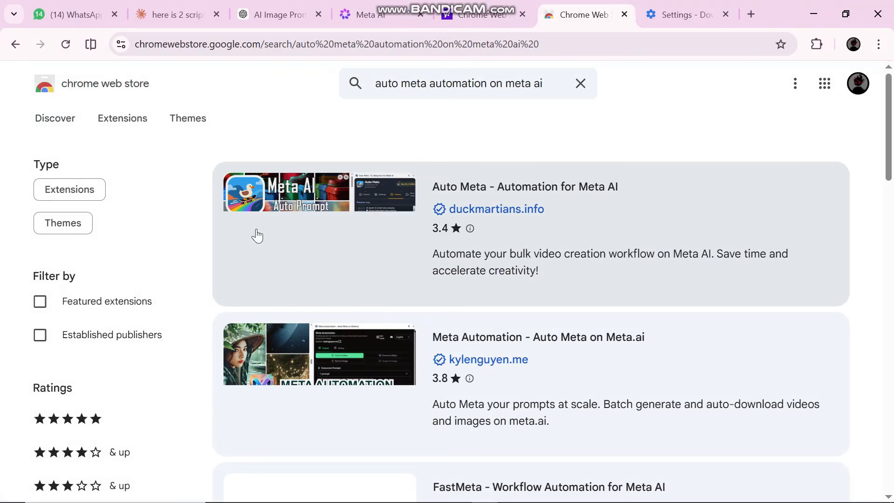
{"action": "left_click", "coordinate": [319, 214]}
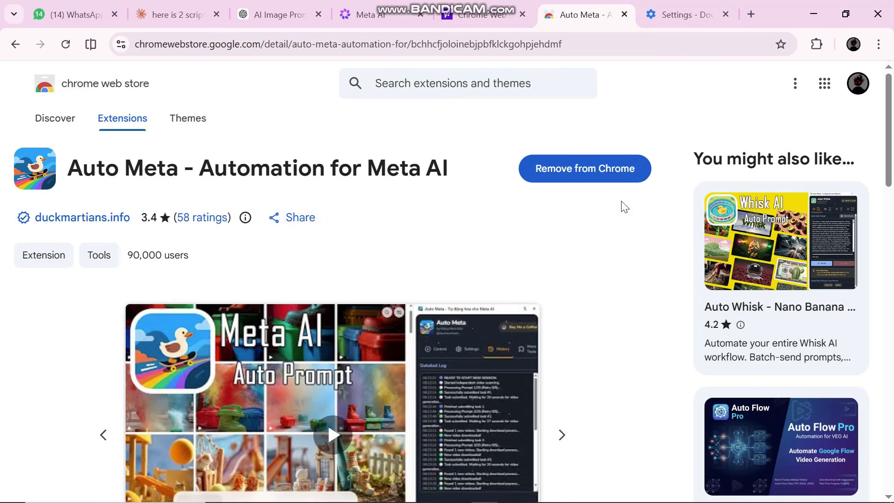
- Remove the Auto Meta - Automation for Meta AI extension, add it to Chrome again and close the duckmartians.info page
{"action": "left_click", "coordinate": [590, 173]}
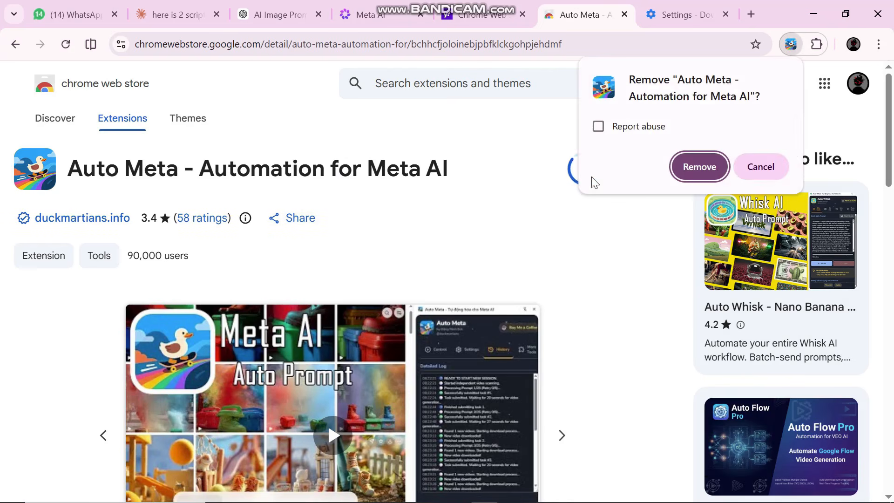
{"action": "left_click", "coordinate": [697, 166]}
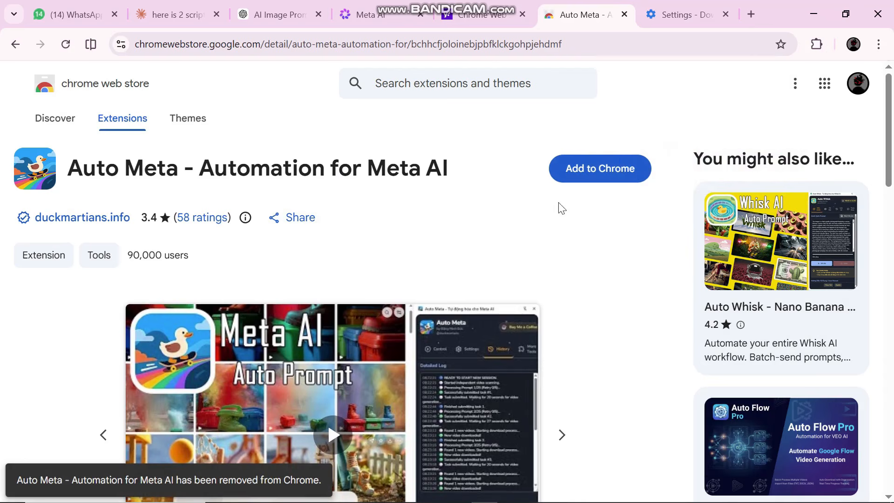
{"action": "left_click", "coordinate": [623, 172]}
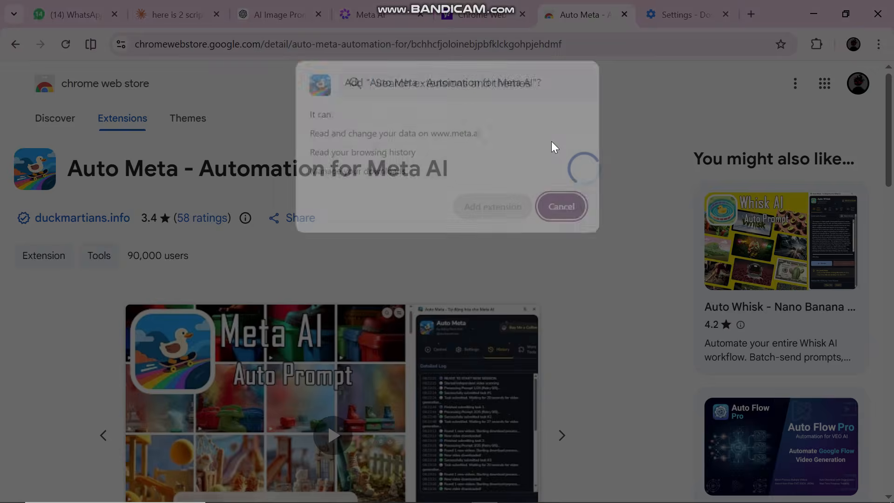
{"action": "left_click", "coordinate": [485, 216]}
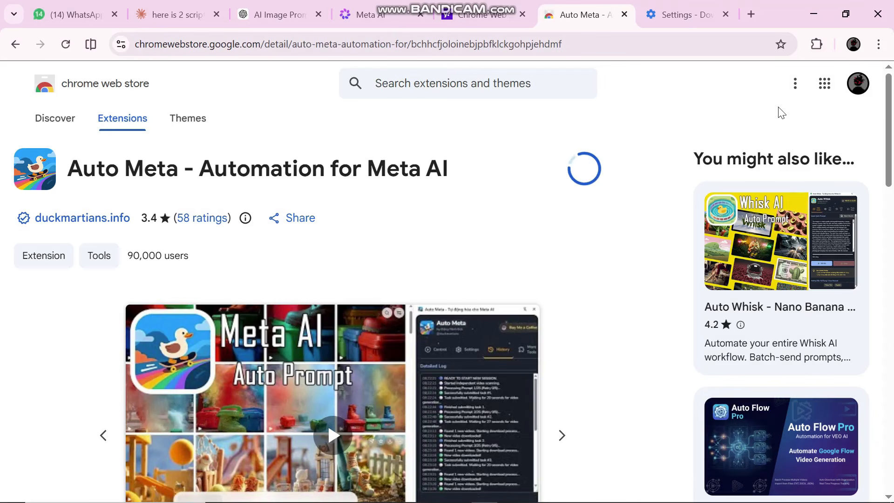
{"action": "left_click", "coordinate": [828, 45]}
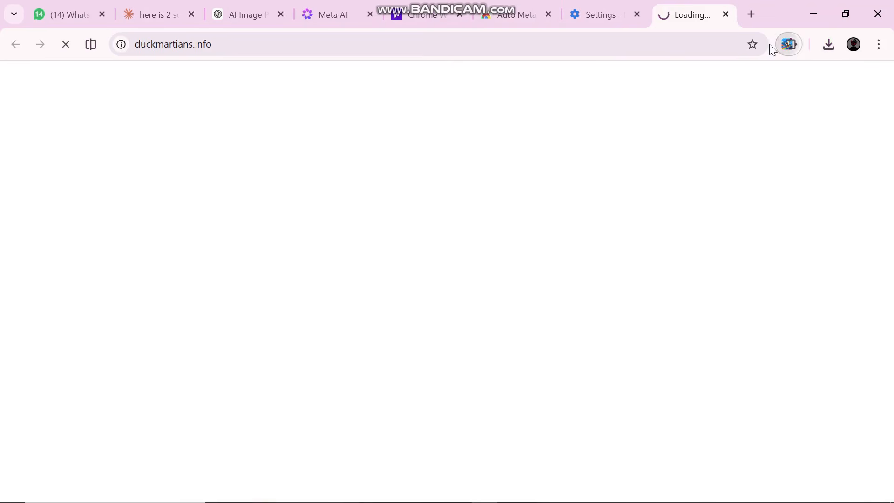
{"action": "left_click", "coordinate": [725, 14]}
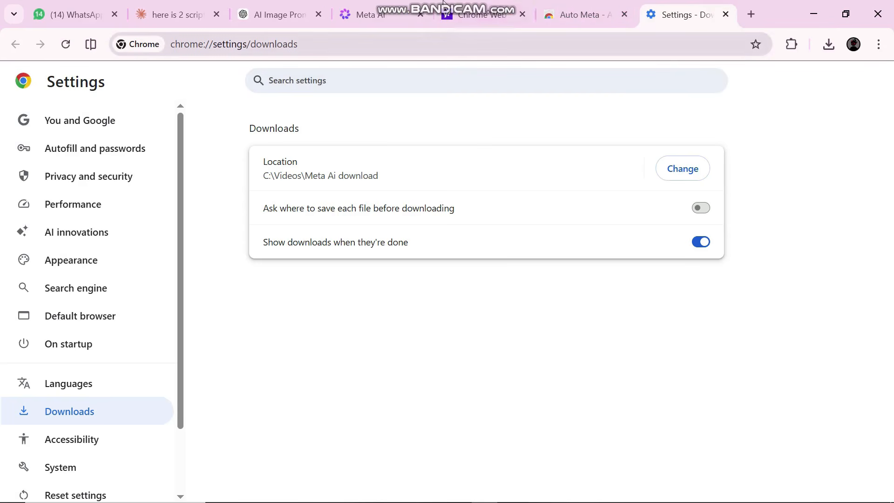
- Open the Auto Meta extension beside the Meta AI Create page and enter its Auto Meta automation tool
{"action": "left_click", "coordinate": [420, 4]}
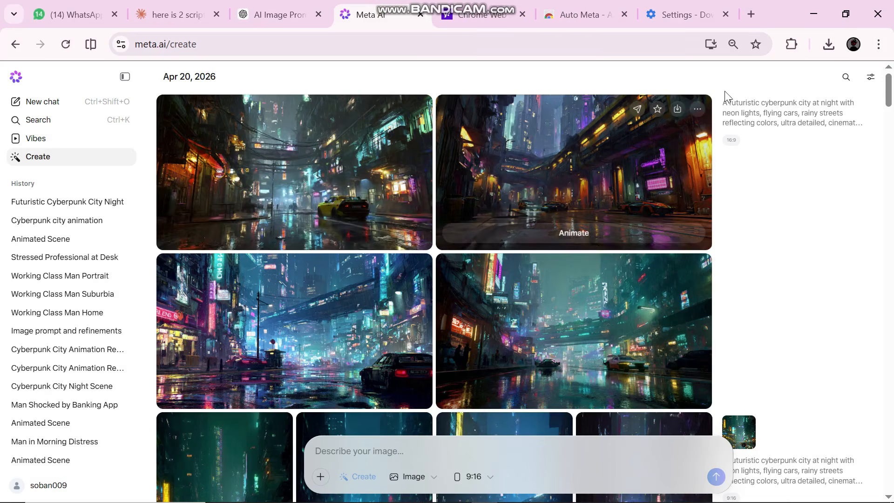
{"action": "left_click", "coordinate": [790, 44]}
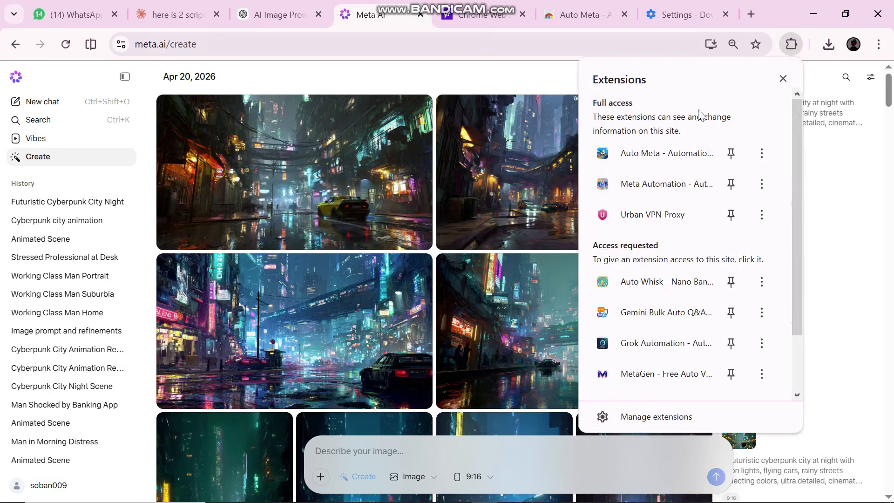
{"action": "left_click", "coordinate": [678, 152]}
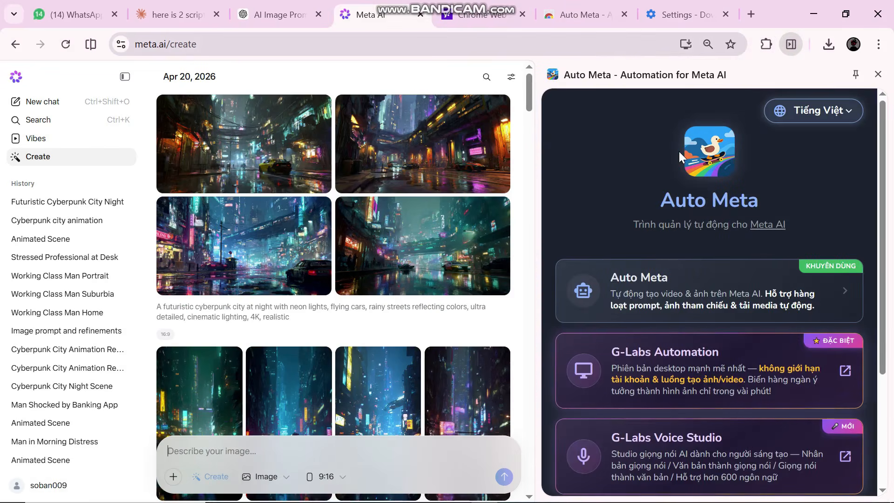
{"action": "left_click", "coordinate": [673, 284]}
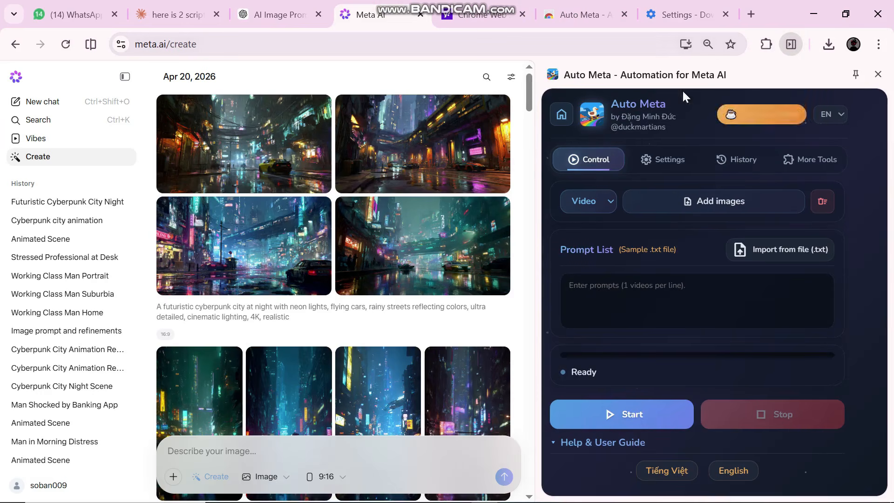
- Choose English as the interface language on the Auto Meta home screen and return to the automation tool
{"action": "left_click", "coordinate": [837, 122]}
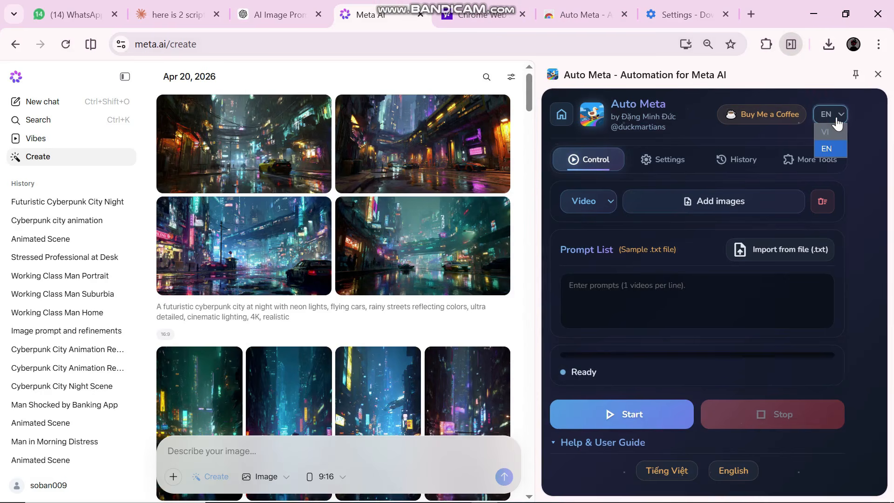
{"action": "left_click", "coordinate": [566, 119]}
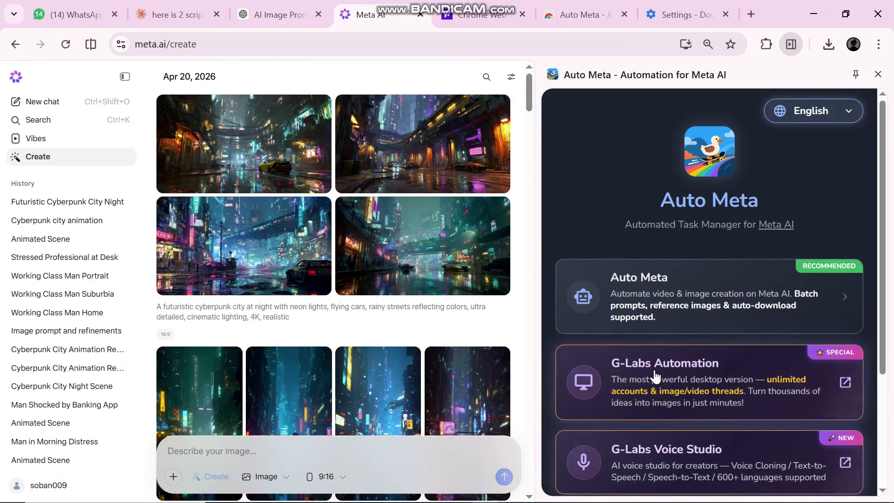
{"action": "scroll", "coordinate": [652, 381], "scroll_direction": "down", "scroll_amount": 3}
{"action": "scroll", "coordinate": [651, 386], "scroll_direction": "up", "scroll_amount": 3}
{"action": "left_click", "coordinate": [812, 111]}
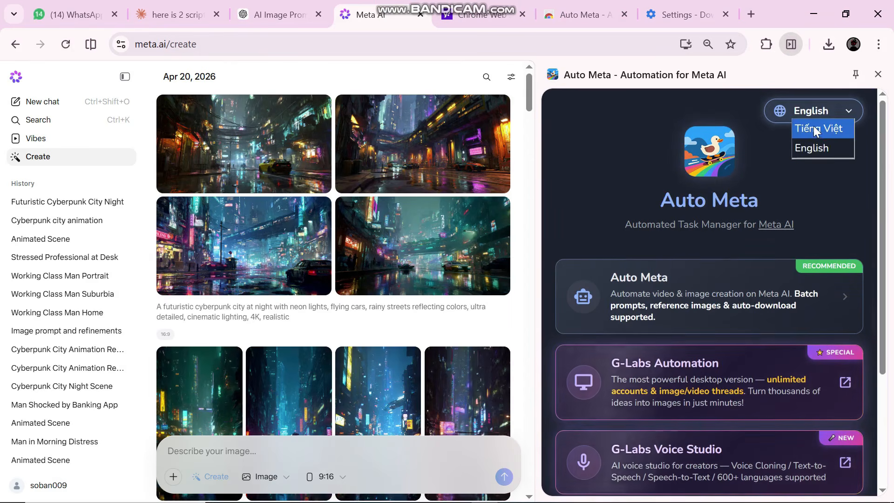
{"action": "left_click", "coordinate": [811, 147]}
{"action": "left_click", "coordinate": [728, 306]}
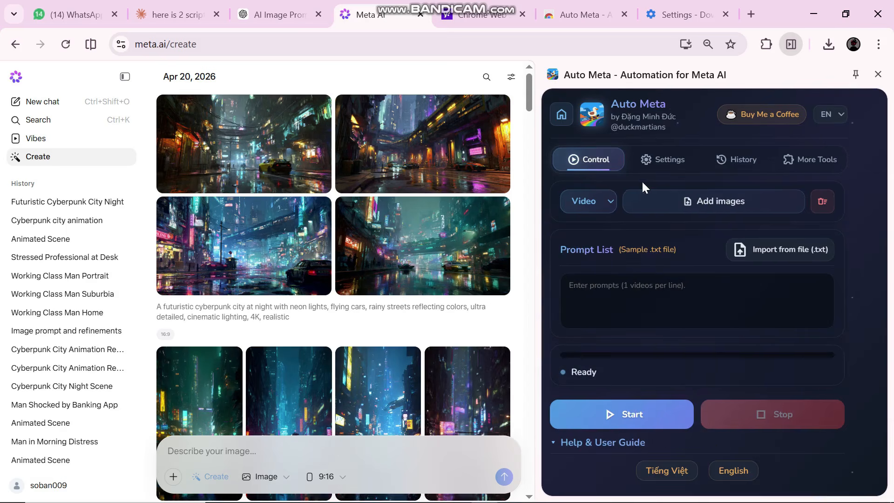
- Set the Auto Meta output type to Image with a 16:9 aspect ratio
{"action": "left_click", "coordinate": [597, 204]}
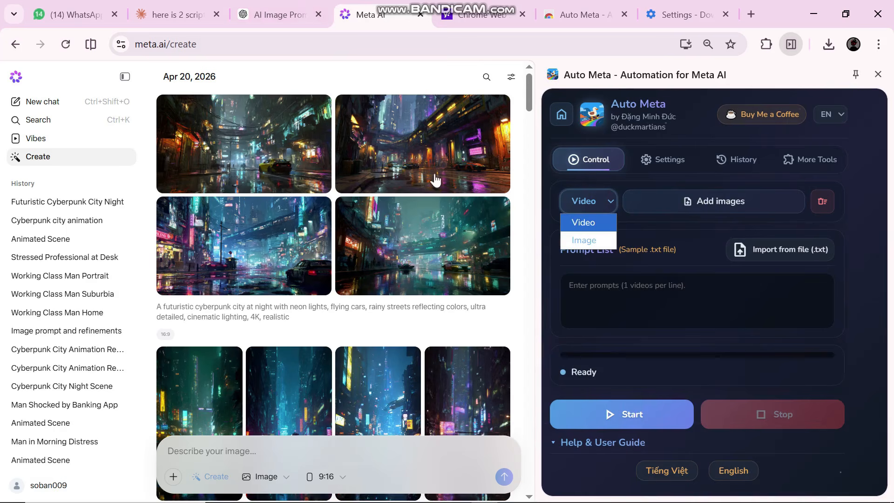
{"action": "left_click", "coordinate": [593, 239]}
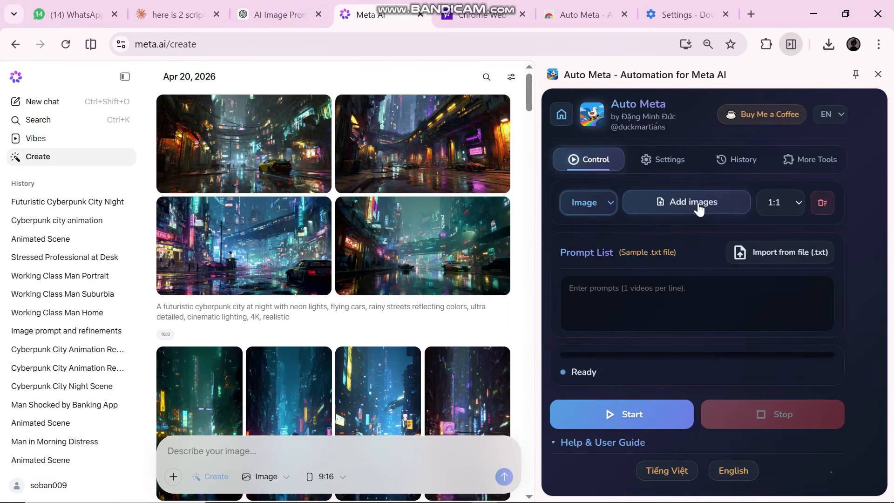
{"action": "left_click", "coordinate": [788, 203]}
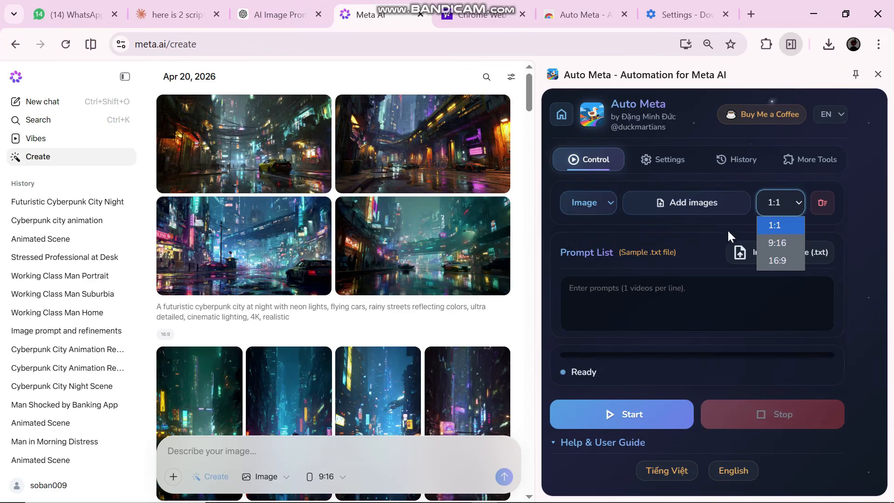
{"action": "left_click", "coordinate": [786, 266]}
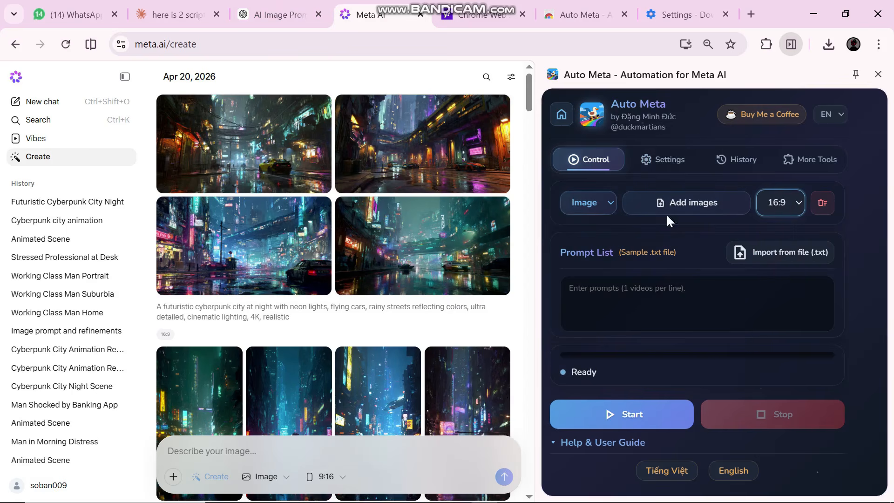
- Set Auto Meta's creation wait time to 3 to 10 seconds and turn off automatic media download
{"action": "left_click", "coordinate": [663, 159]}
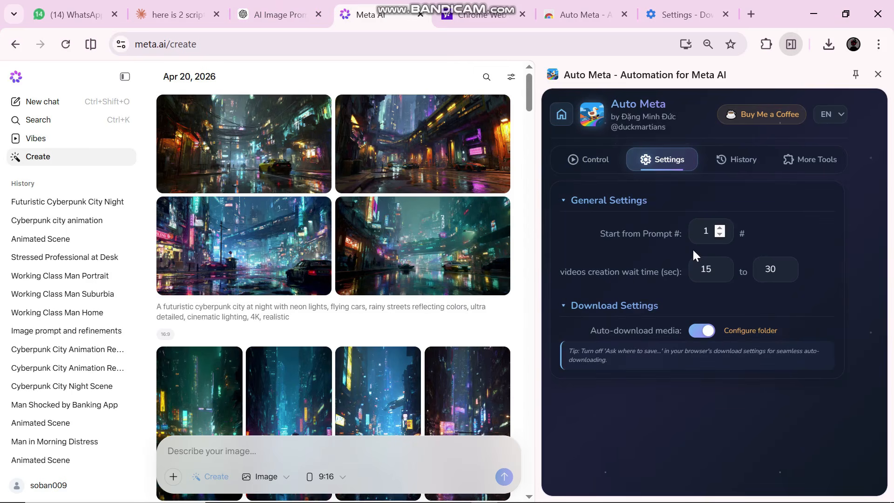
{"action": "left_click", "coordinate": [720, 273]}
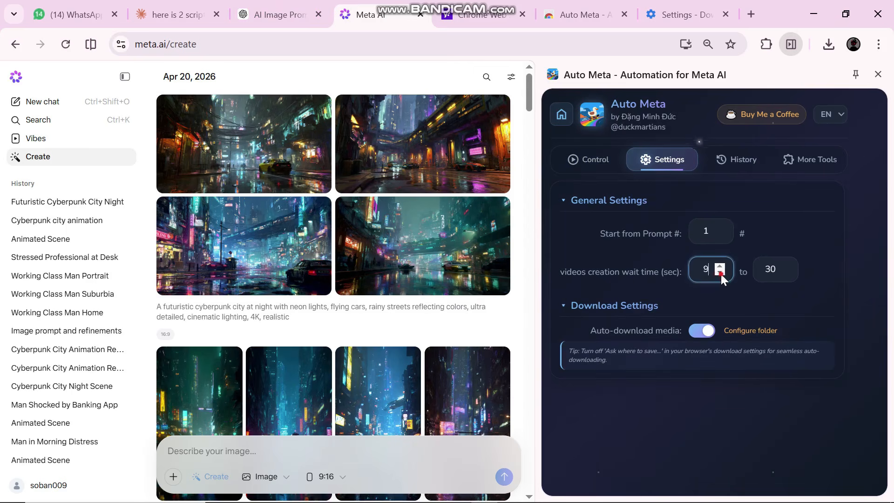
{"action": "left_click", "coordinate": [720, 274]}
{"action": "left_click", "coordinate": [720, 274]}
{"action": "left_click", "coordinate": [721, 274]}
{"action": "left_click", "coordinate": [781, 272]}
{"action": "left_click", "coordinate": [781, 272]}
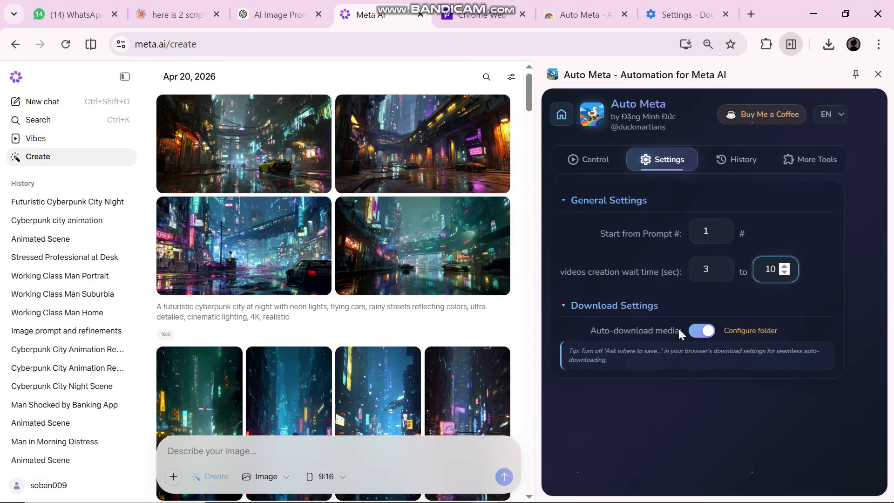
{"action": "left_click", "coordinate": [709, 331]}
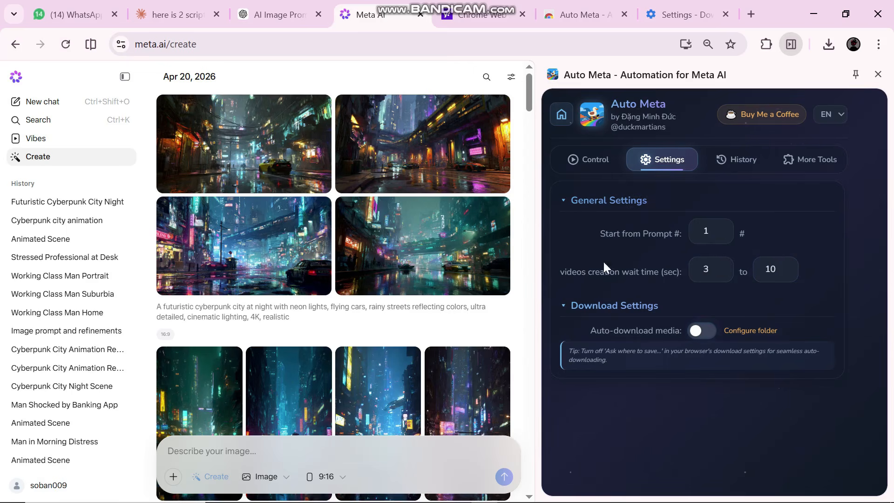
- Paste the ten copied image prompts into Auto Meta's Prompt List
{"action": "left_click", "coordinate": [588, 161]}
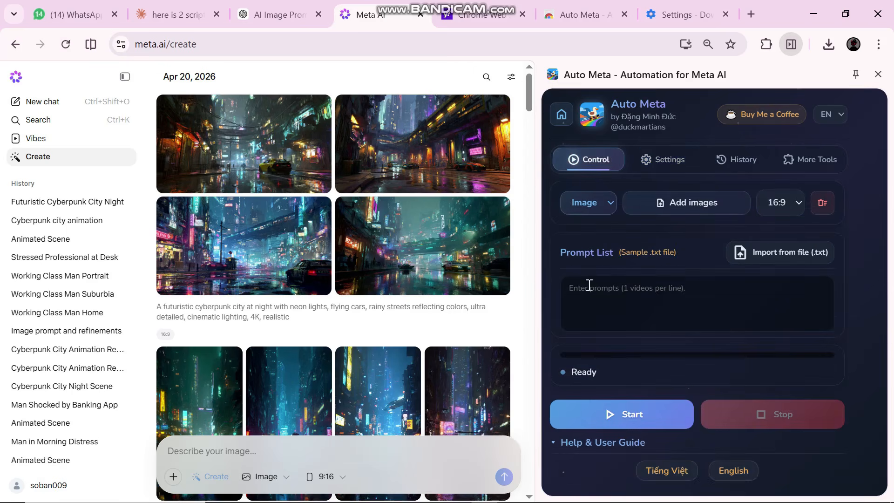
{"action": "right_click", "coordinate": [594, 303]}
{"action": "left_click", "coordinate": [643, 165]}
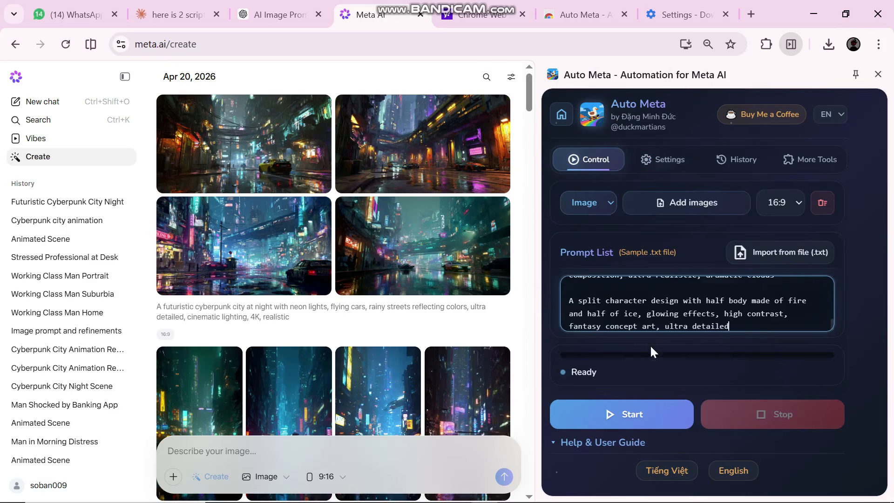
- Set the Meta AI page's image aspect ratio to 16:9 and start the Auto Meta batch
{"action": "left_click", "coordinate": [326, 476]}
{"action": "left_click", "coordinate": [321, 483]}
{"action": "left_click", "coordinate": [584, 415]}
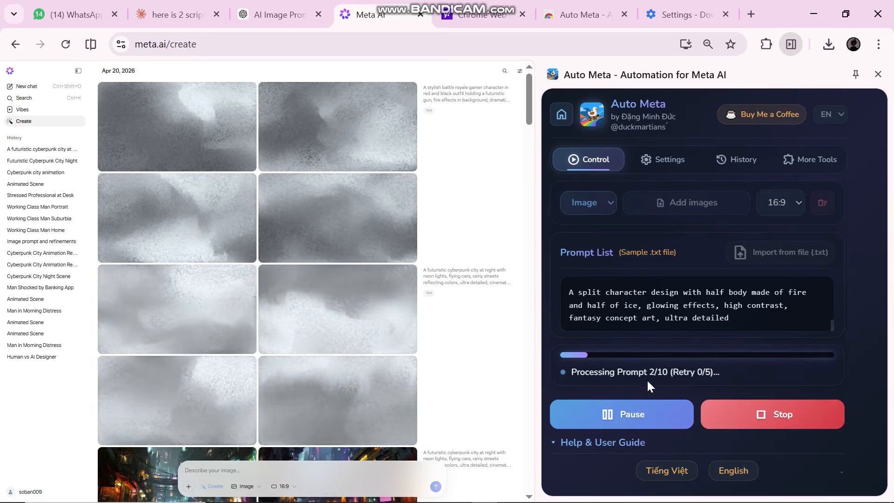
- Follow the batch progress and compare the first prompts with the images being generated in the Meta AI feed
{"action": "left_click_drag", "start_coordinate": [649, 372], "coordinate": [677, 376]}
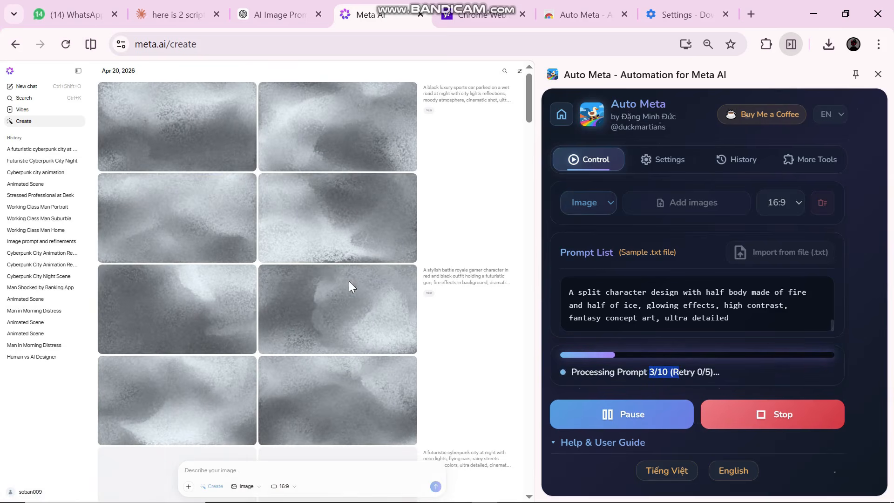
{"action": "scroll", "coordinate": [484, 362], "scroll_direction": "down", "scroll_amount": 3}
{"action": "left_click_drag", "start_coordinate": [452, 336], "coordinate": [482, 337]}
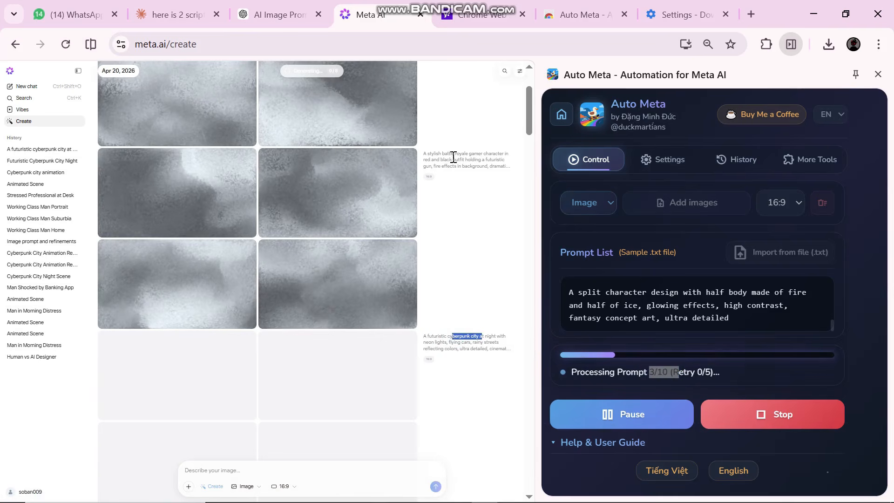
{"action": "left_click_drag", "start_coordinate": [449, 159], "coordinate": [481, 159]}
{"action": "scroll", "coordinate": [452, 186], "scroll_direction": "up", "scroll_amount": 3}
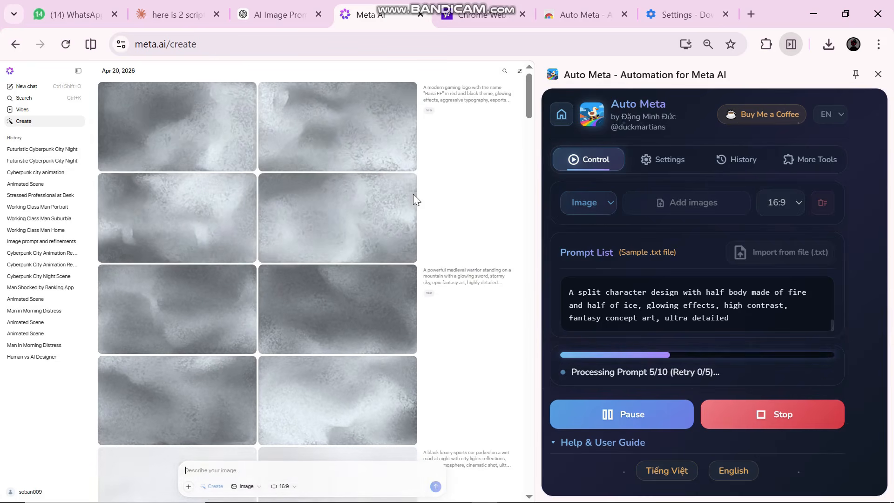
{"action": "scroll", "coordinate": [413, 194], "scroll_direction": "down", "scroll_amount": 10}
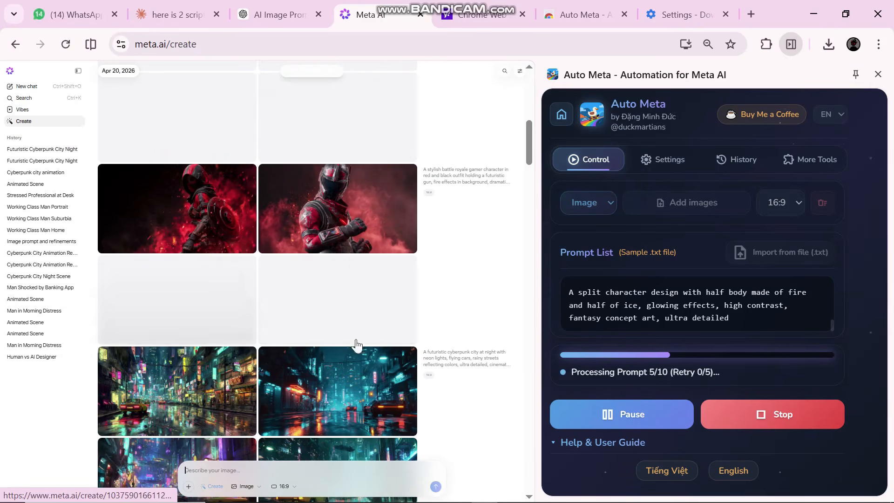
{"action": "scroll", "coordinate": [286, 304], "scroll_direction": "down", "scroll_amount": 2}
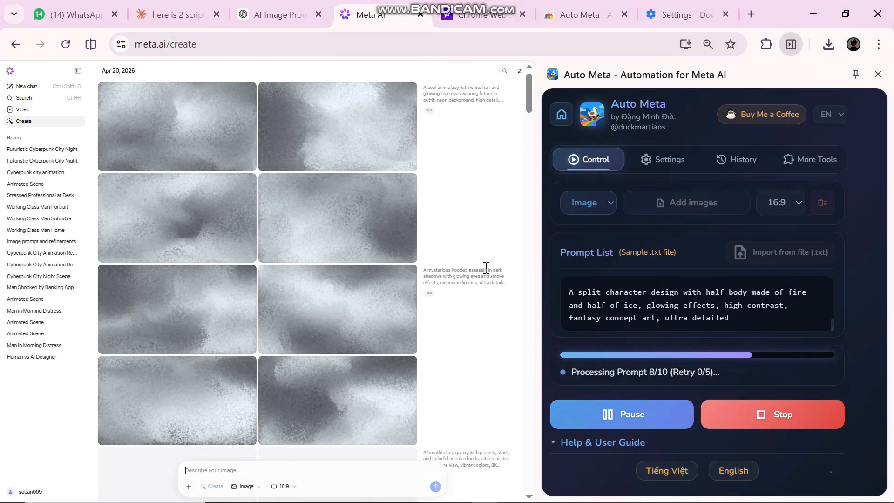
- Check the progress of the last prompts and look over the newly generated images further down the feed
{"action": "triple_click", "coordinate": [643, 99]}
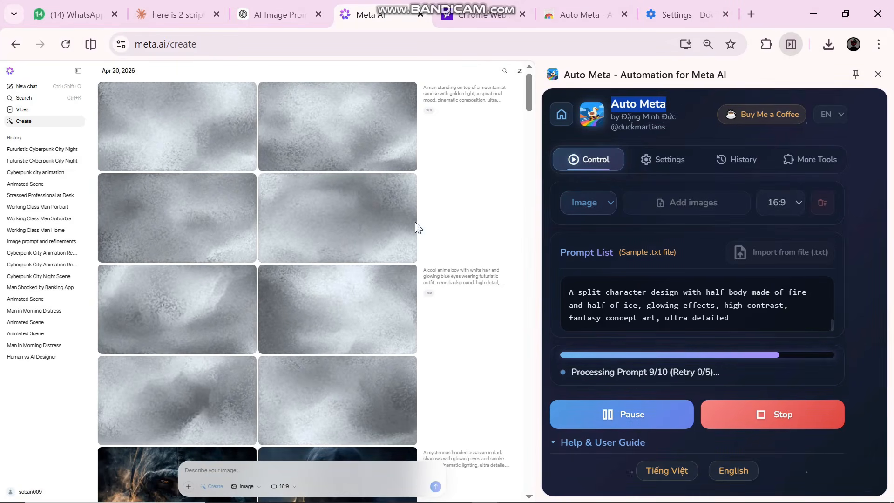
{"action": "left_click", "coordinate": [688, 114]}
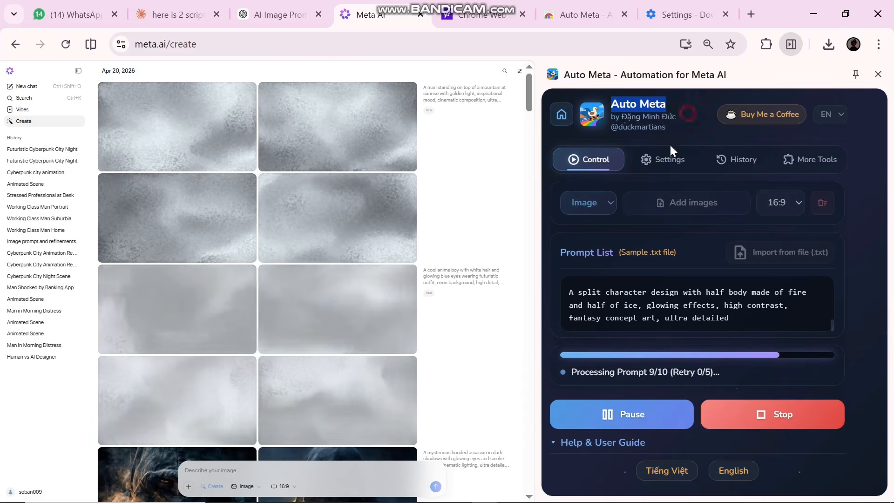
{"action": "left_click_drag", "start_coordinate": [570, 371], "coordinate": [674, 370]}
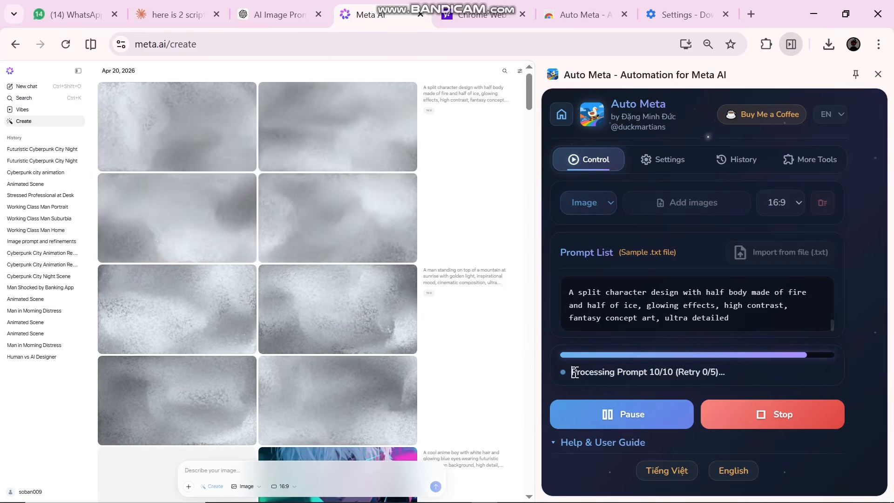
{"action": "left_click_drag", "start_coordinate": [577, 371], "coordinate": [675, 367]}
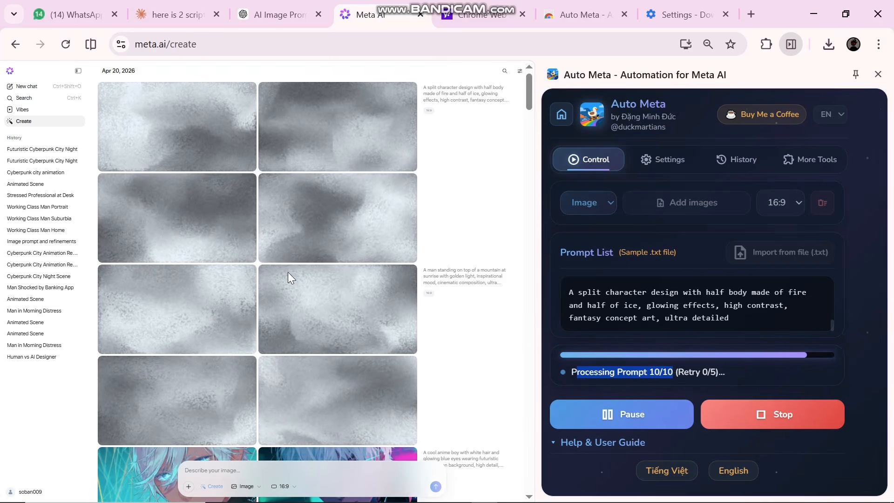
{"action": "scroll", "coordinate": [295, 275], "scroll_direction": "down", "scroll_amount": 5}
{"action": "scroll", "coordinate": [293, 278], "scroll_direction": "down", "scroll_amount": 15}
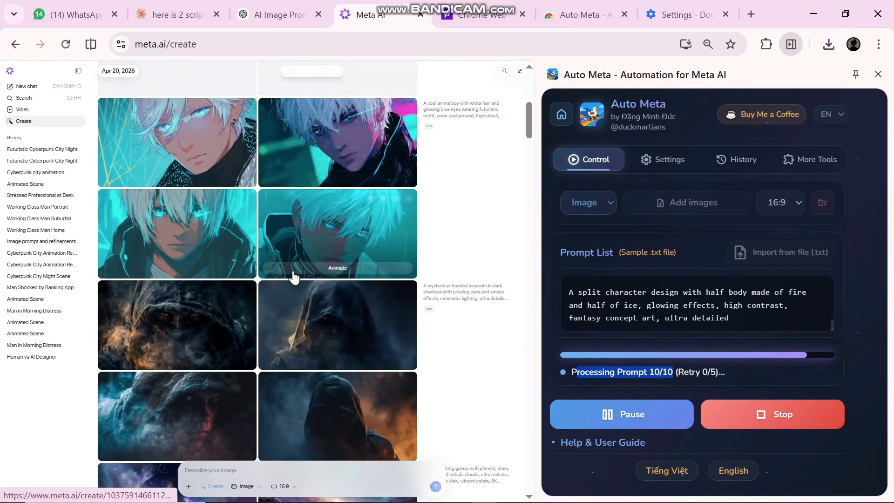
- Browse the generated images in the Meta AI feed and download samples, including the first black sports car image
{"action": "scroll", "coordinate": [293, 277], "scroll_direction": "down", "scroll_amount": 10}
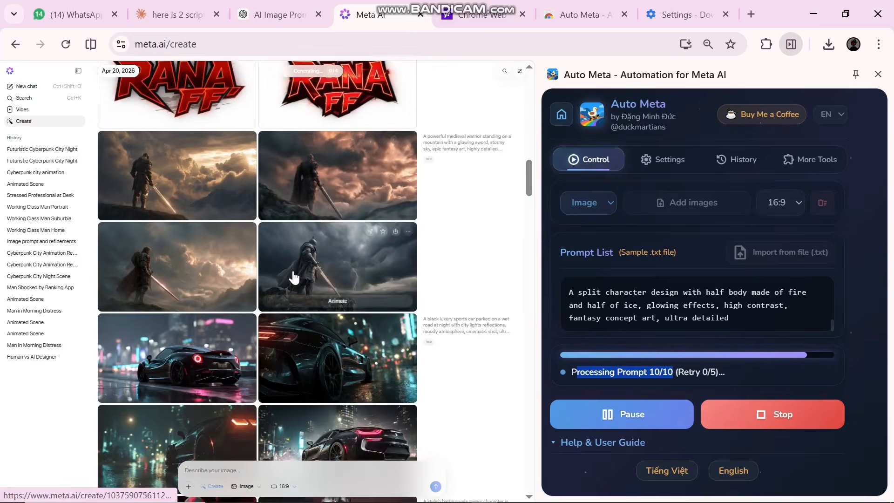
{"action": "scroll", "coordinate": [356, 215], "scroll_direction": "down", "scroll_amount": 12}
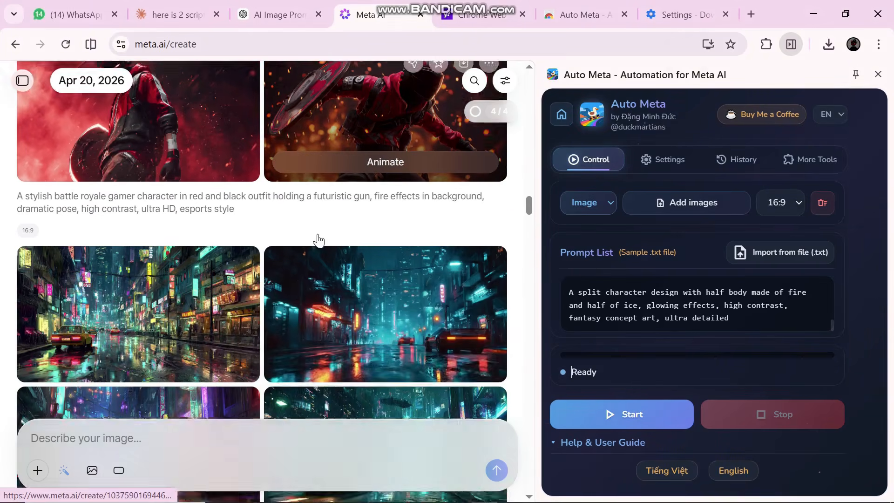
{"action": "scroll", "coordinate": [195, 203], "scroll_direction": "up", "scroll_amount": 5}
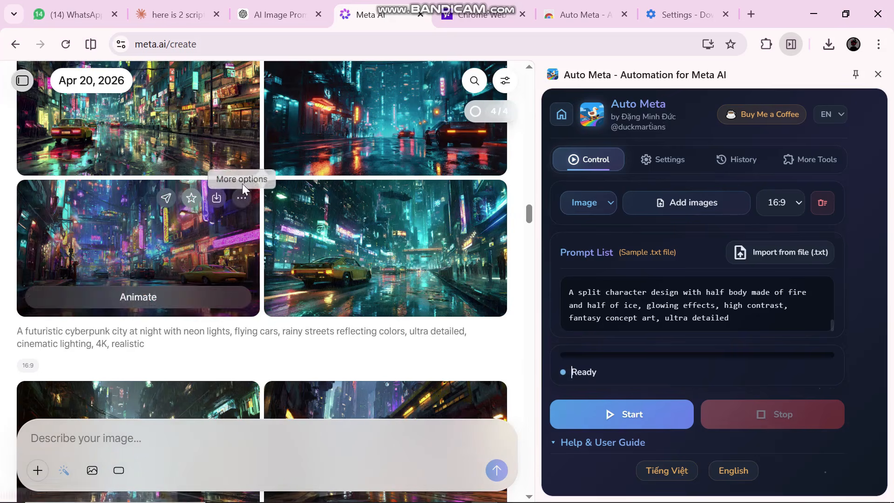
{"action": "scroll", "coordinate": [299, 119], "scroll_direction": "up", "scroll_amount": 5}
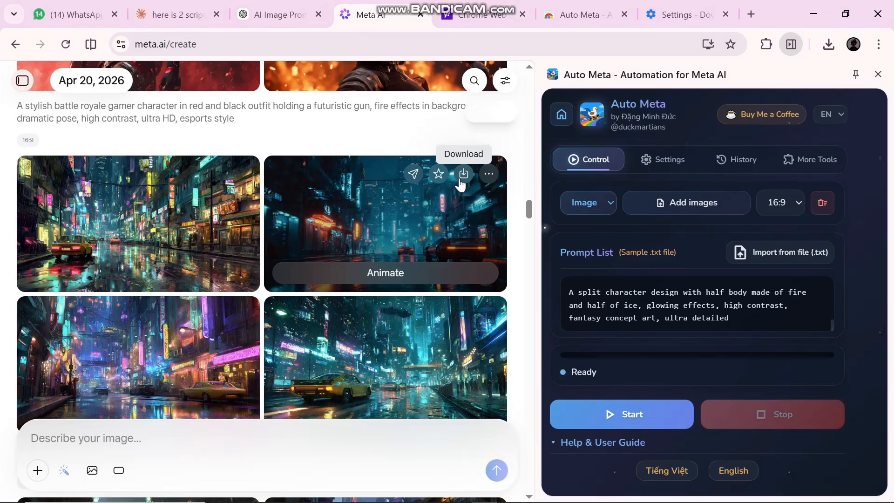
{"action": "scroll", "coordinate": [325, 235], "scroll_direction": "up", "scroll_amount": 2}
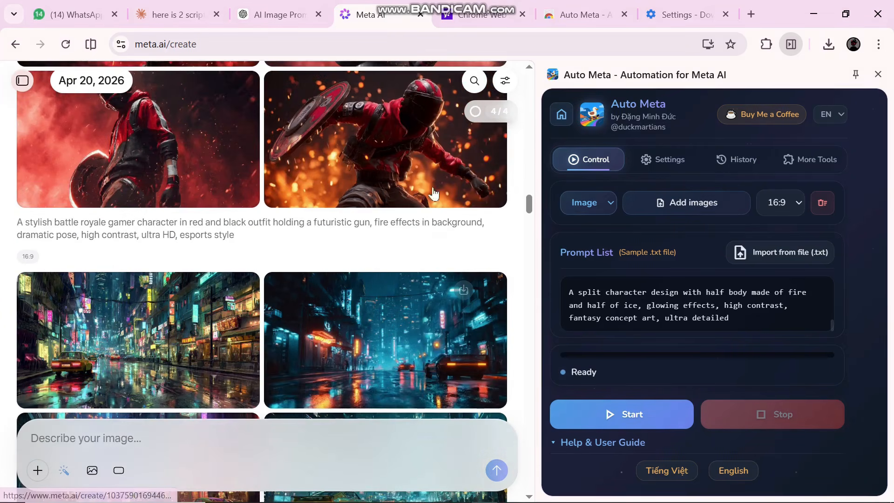
{"action": "scroll", "coordinate": [295, 214], "scroll_direction": "up", "scroll_amount": 5}
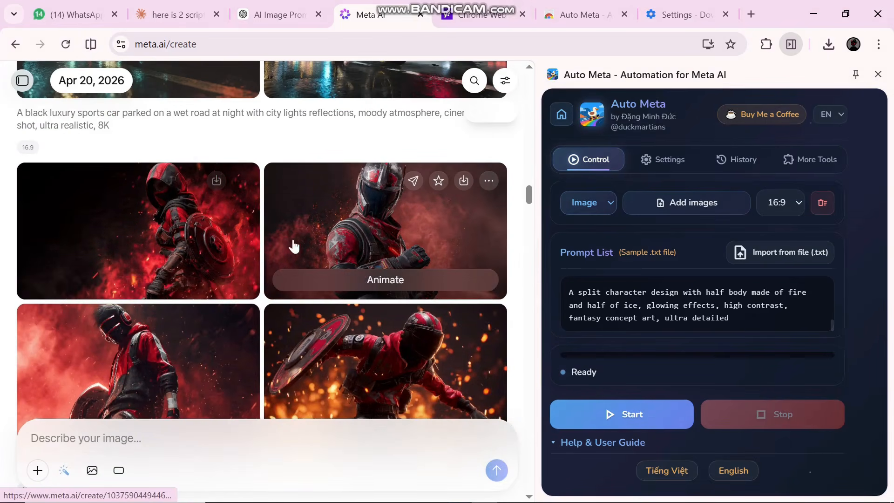
{"action": "scroll", "coordinate": [379, 215], "scroll_direction": "up", "scroll_amount": 8}
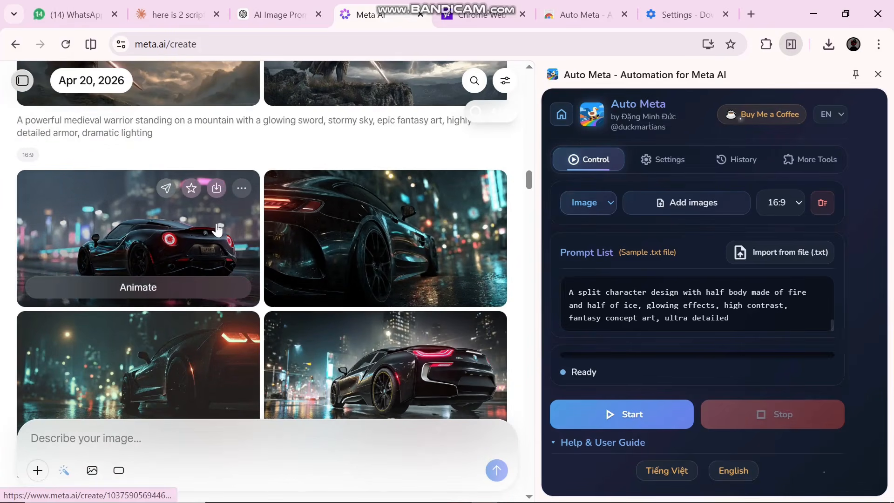
{"action": "left_click", "coordinate": [217, 188]}
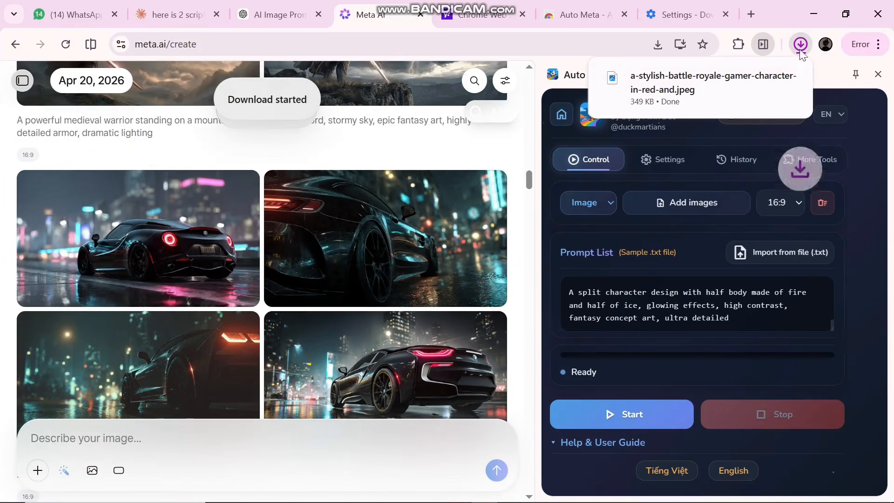
- Open the downloaded battle royale character image, inspect it up close, and close its folder again
{"action": "left_click", "coordinate": [763, 79]}
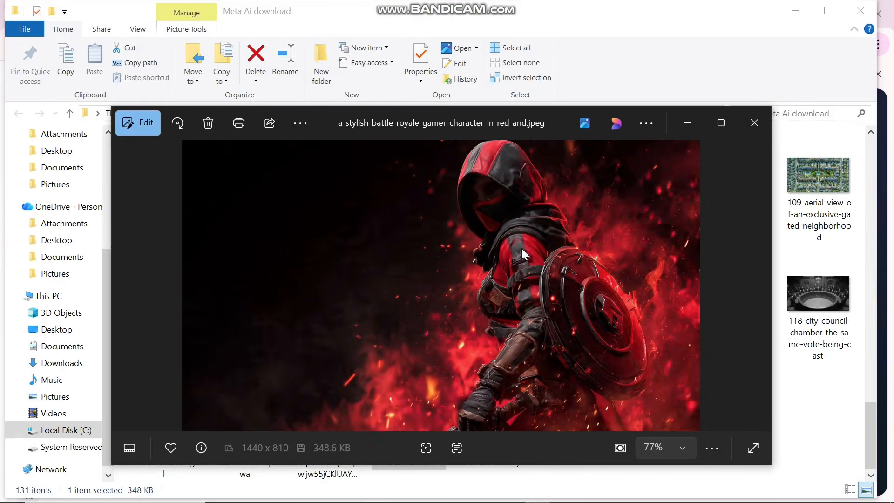
{"action": "scroll", "coordinate": [534, 262], "scroll_direction": "up", "scroll_amount": 4}
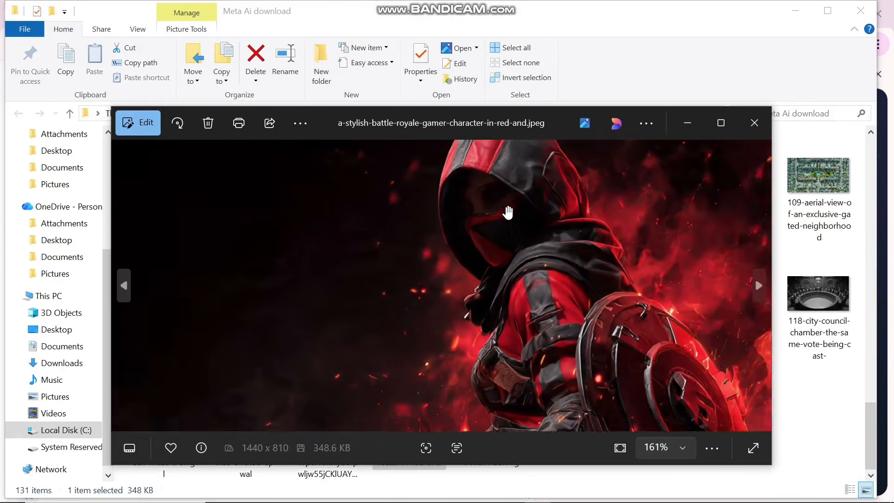
{"action": "scroll", "coordinate": [508, 211], "scroll_direction": "up", "scroll_amount": 3}
{"action": "left_click_drag", "start_coordinate": [502, 207], "coordinate": [539, 329]}
{"action": "scroll", "coordinate": [598, 265], "scroll_direction": "down", "scroll_amount": 5}
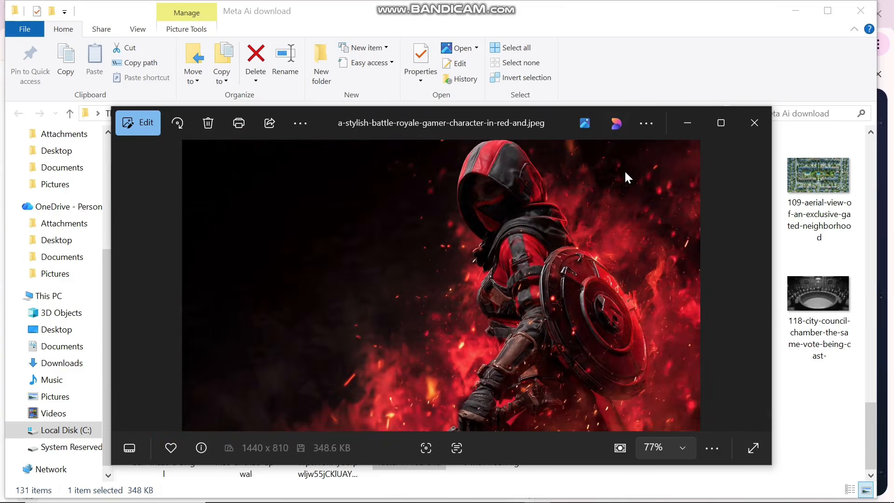
{"action": "left_click", "coordinate": [686, 128]}
{"action": "left_click", "coordinate": [859, 10]}
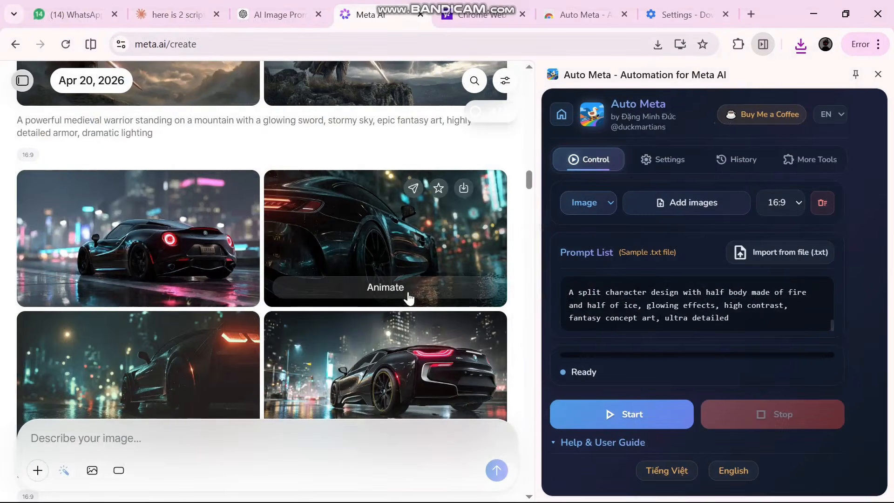
{"action": "scroll", "coordinate": [296, 265], "scroll_direction": "up", "scroll_amount": 10}
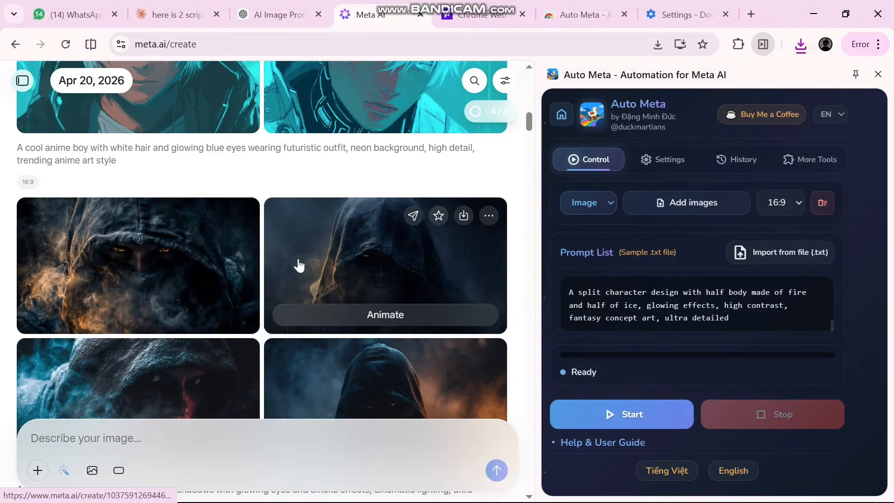
{"action": "scroll", "coordinate": [299, 265], "scroll_direction": "down", "scroll_amount": 12}
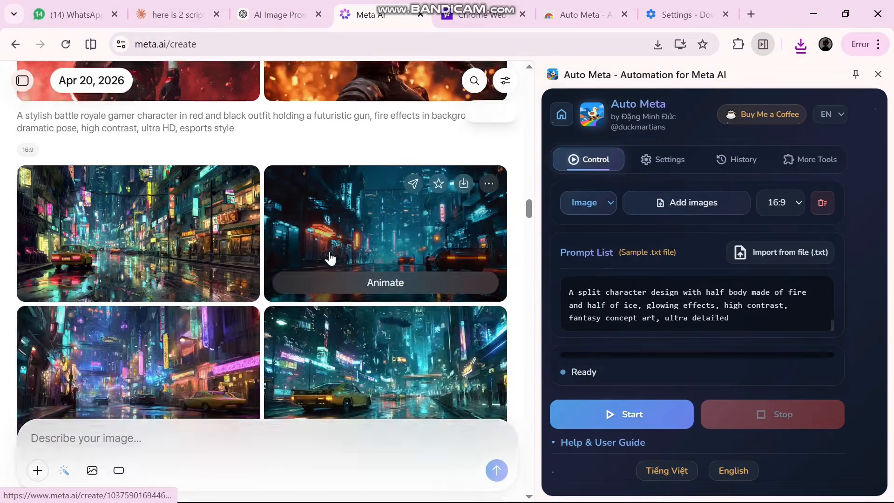
{"action": "scroll", "coordinate": [329, 258], "scroll_direction": "up", "scroll_amount": 5}
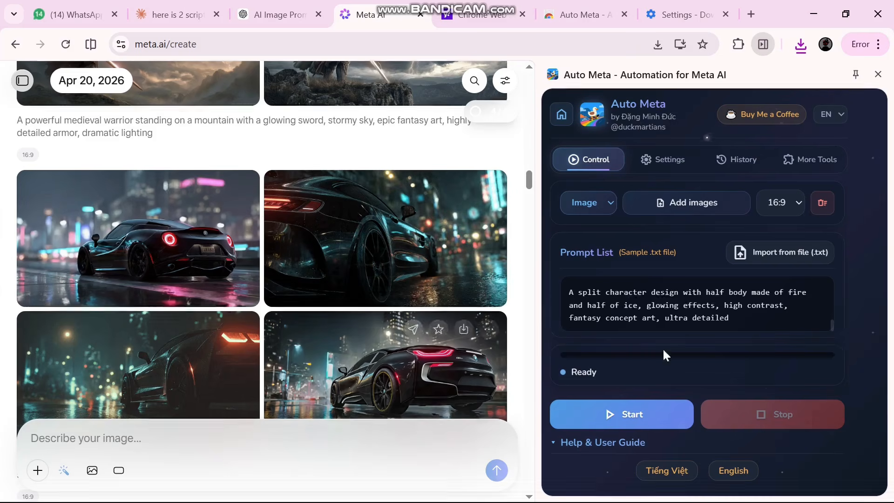
- Switch Auto Meta's generation mode to Video and turn on Auto-download media in its settings
{"action": "left_click", "coordinate": [586, 205]}
{"action": "left_click", "coordinate": [579, 224]}
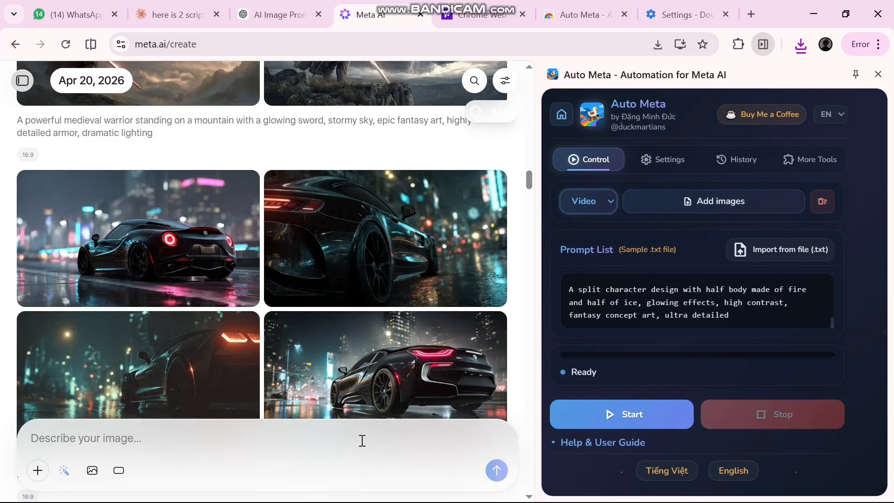
{"action": "left_click", "coordinate": [669, 162]}
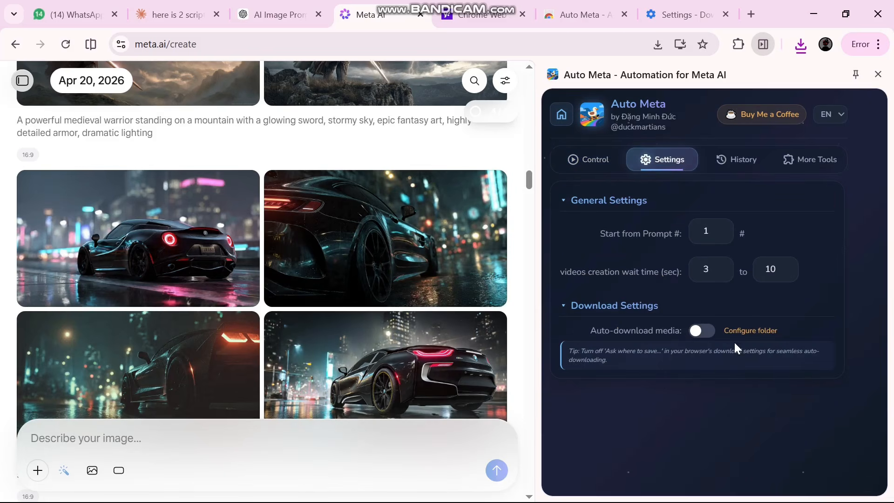
{"action": "left_click", "coordinate": [586, 160]}
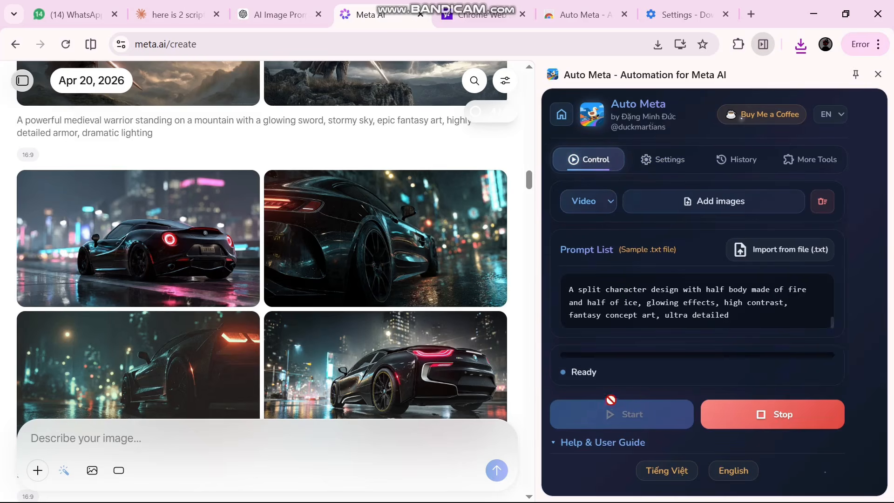
{"action": "left_click", "coordinate": [676, 163]}
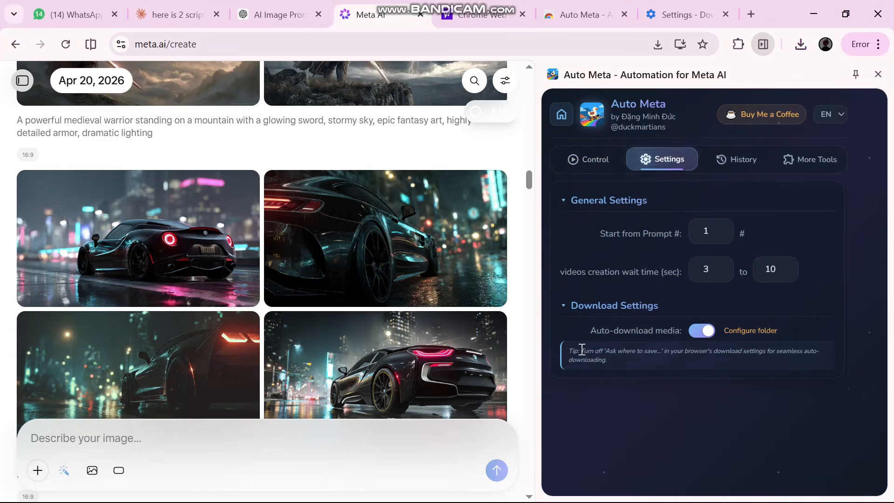
{"action": "left_click", "coordinate": [705, 340]}
{"action": "left_click", "coordinate": [590, 161]}
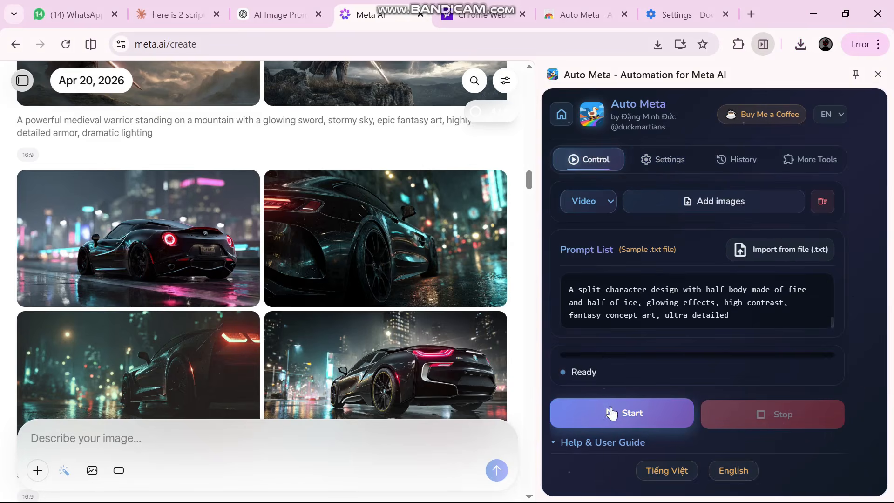
- Clear all the old image prompts from Auto Meta's Prompt List
{"action": "left_click", "coordinate": [612, 293]}
{"action": "key", "text": "ctrl+a"}
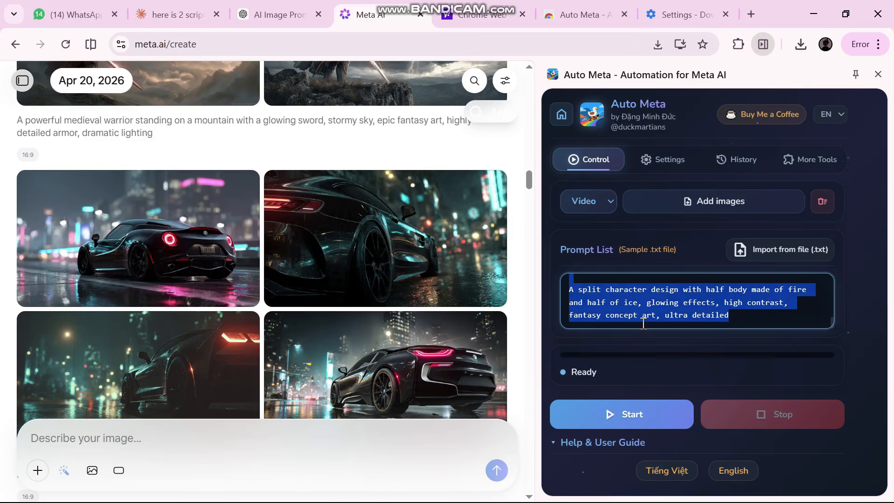
{"action": "key", "text": "BackSpace"}
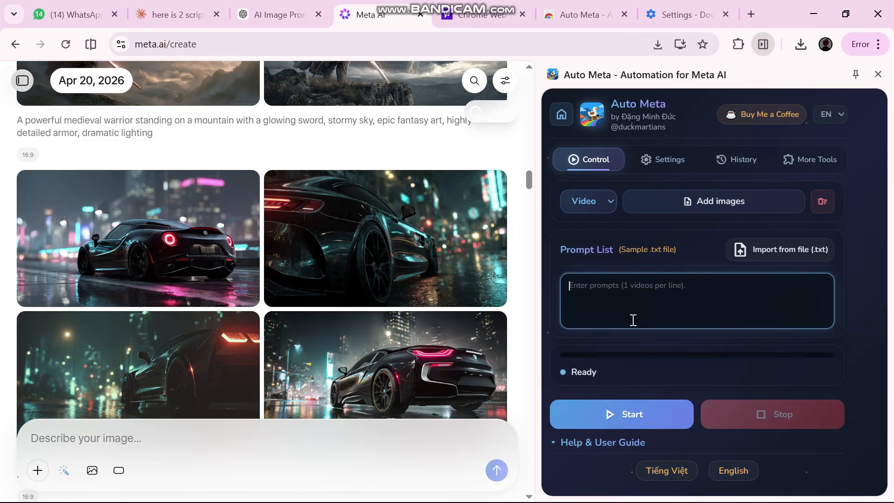
- Ask ChatGPT to "give me the video animation prompts for each image prompt" and copy the reply
{"action": "left_click", "coordinate": [277, 14]}
{"action": "scroll", "coordinate": [322, 415], "scroll_direction": "down", "scroll_amount": 15}
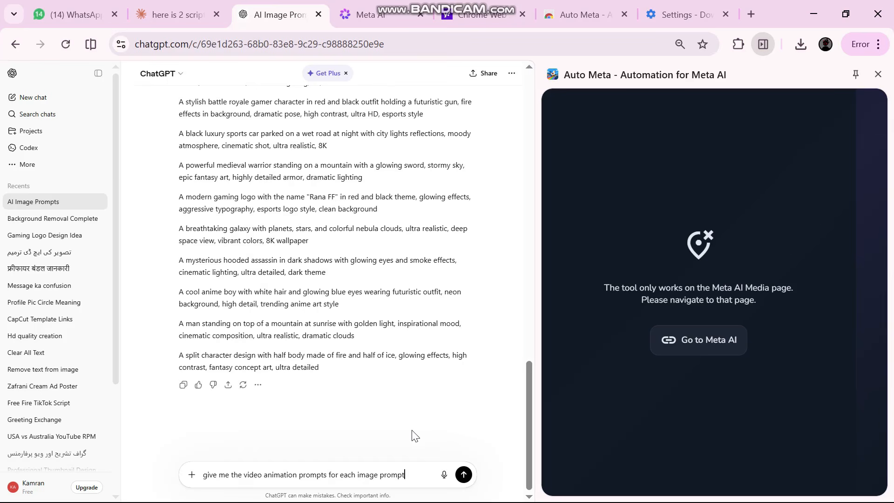
{"action": "key", "text": "Return"}
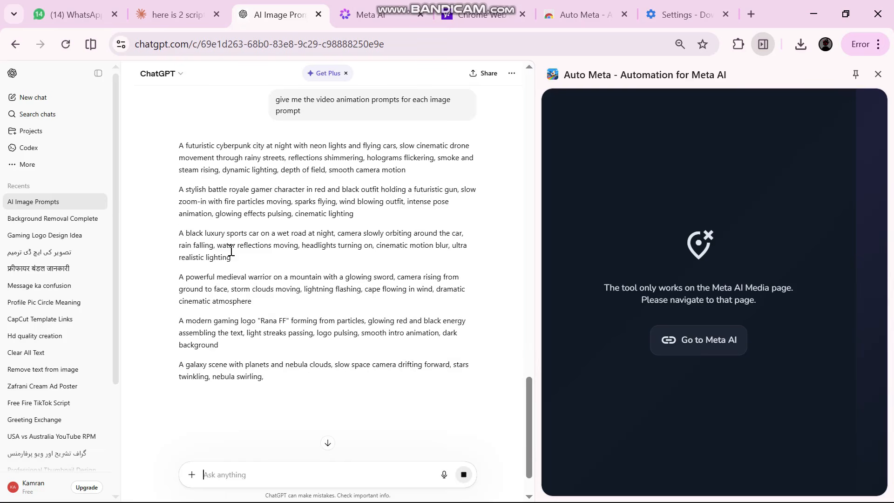
{"action": "scroll", "coordinate": [211, 307], "scroll_direction": "down", "scroll_amount": 1}
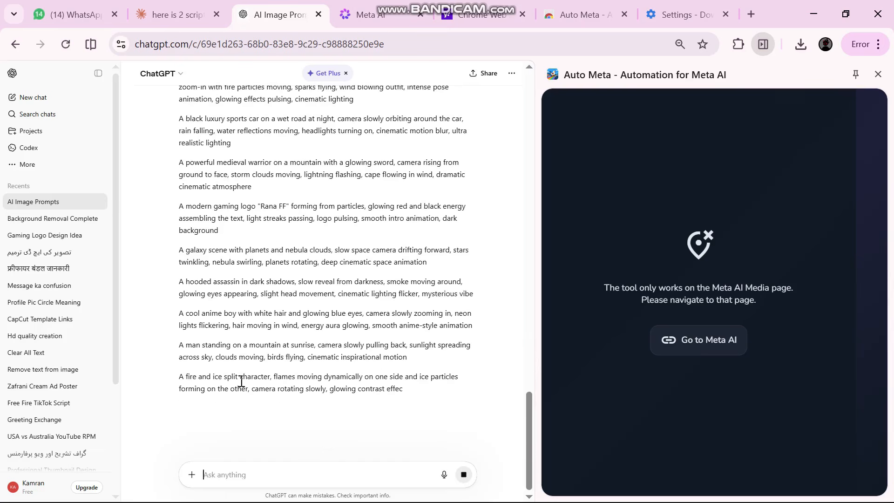
{"action": "left_click", "coordinate": [183, 379]}
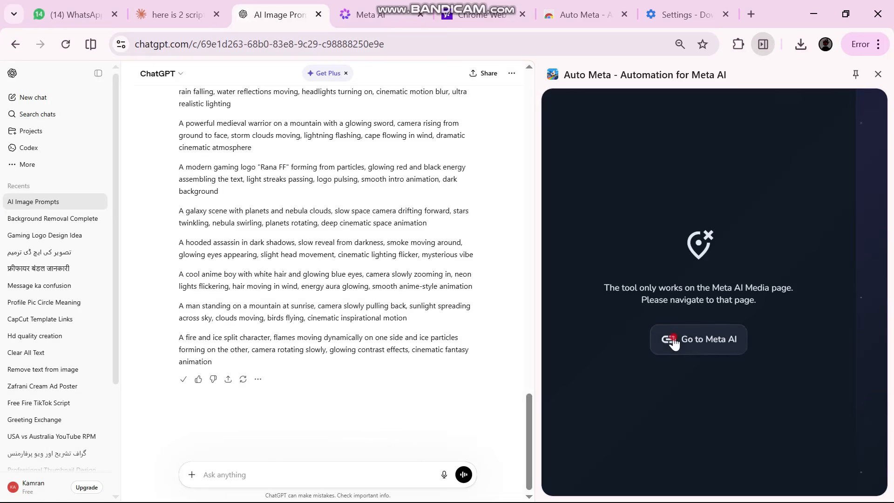
- Return to Meta AI and, with Auto Meta in Video mode, paste the copied animation prompts into the Prompt List
{"action": "left_click", "coordinate": [675, 340]}
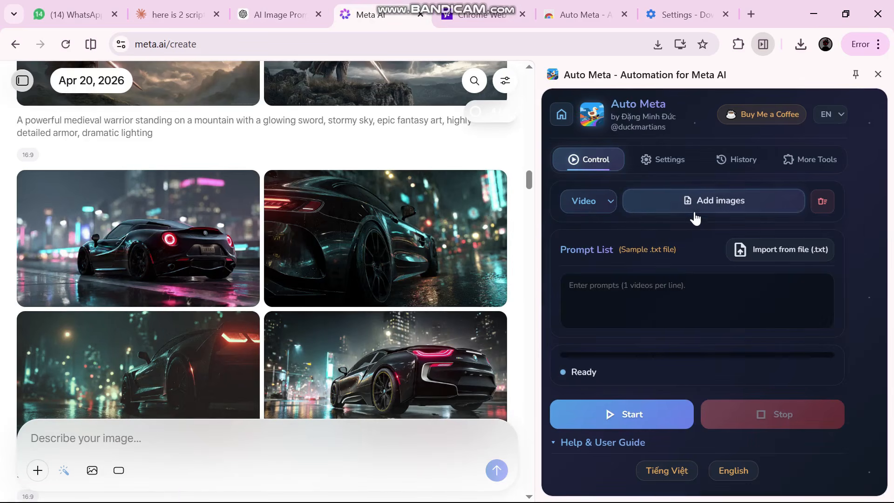
{"action": "left_click", "coordinate": [587, 198]}
{"action": "left_click", "coordinate": [590, 221]}
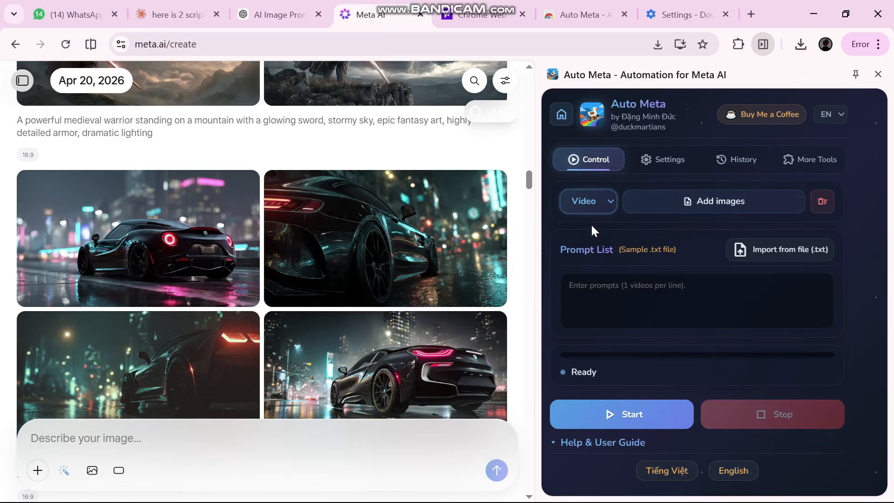
{"action": "left_click", "coordinate": [624, 290]}
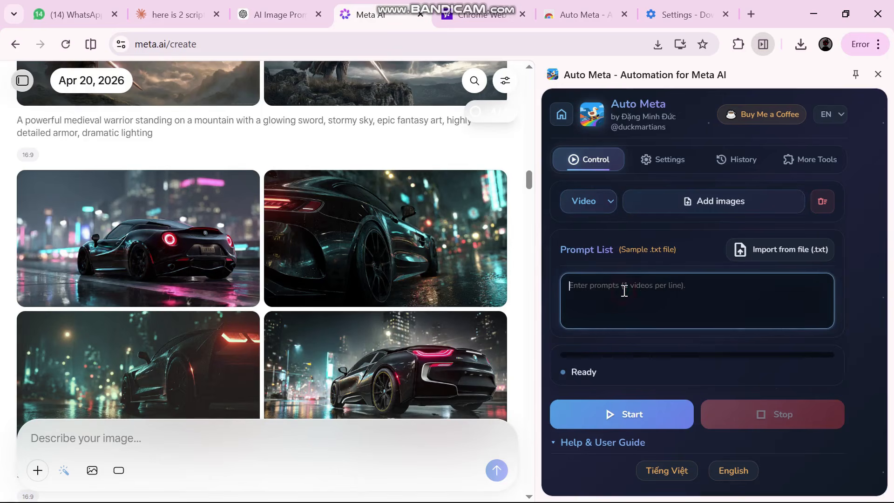
{"action": "key", "text": "ctrl+v"}
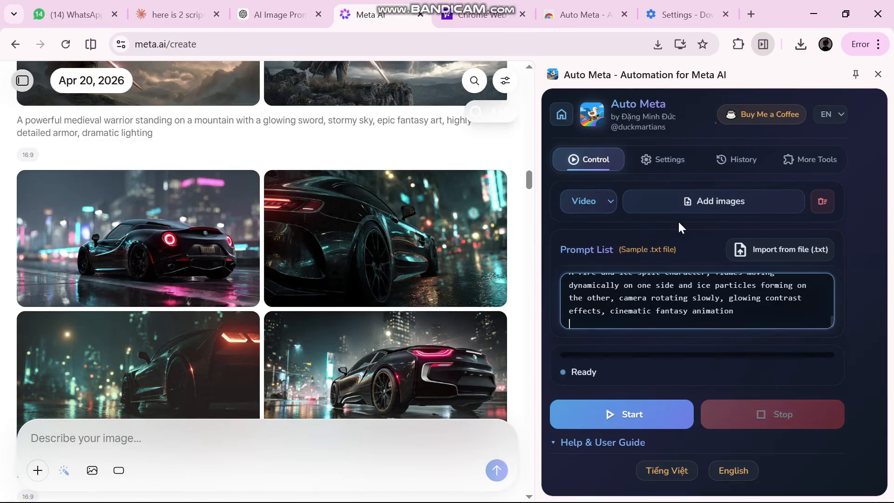
- Add the last ten images of the "Meta Ai download" folder, from 113-archive-room to a-futuristic-cyberpunk-city, and check them against the prompt list
{"action": "left_click", "coordinate": [692, 205]}
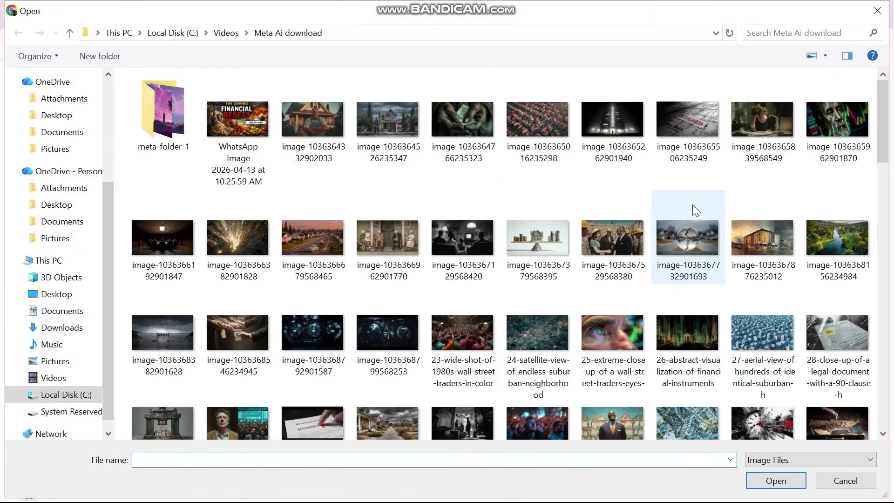
{"action": "scroll", "coordinate": [495, 228], "scroll_direction": "down", "scroll_amount": 10}
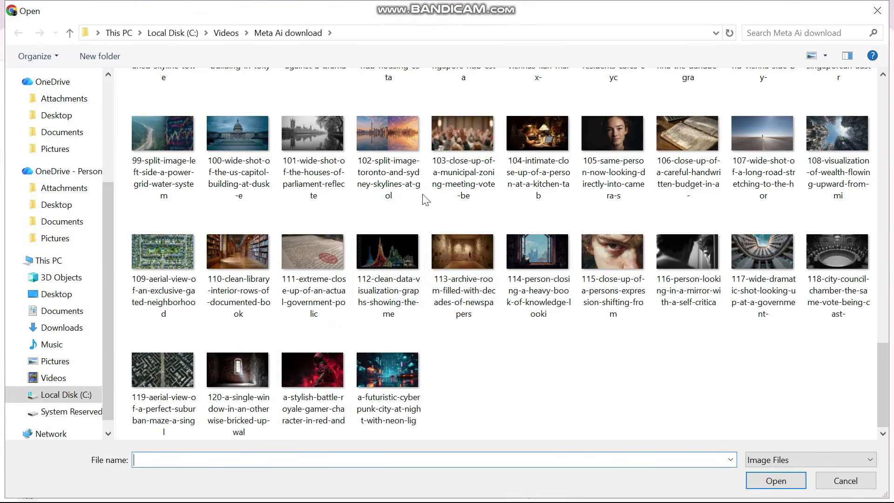
{"action": "left_click", "coordinate": [375, 383]}
{"action": "left_click", "coordinate": [388, 294], "text": "shift"}
{"action": "left_click", "coordinate": [519, 343]}
{"action": "left_click", "coordinate": [445, 285]}
{"action": "left_click", "coordinate": [385, 392], "text": "shift"}
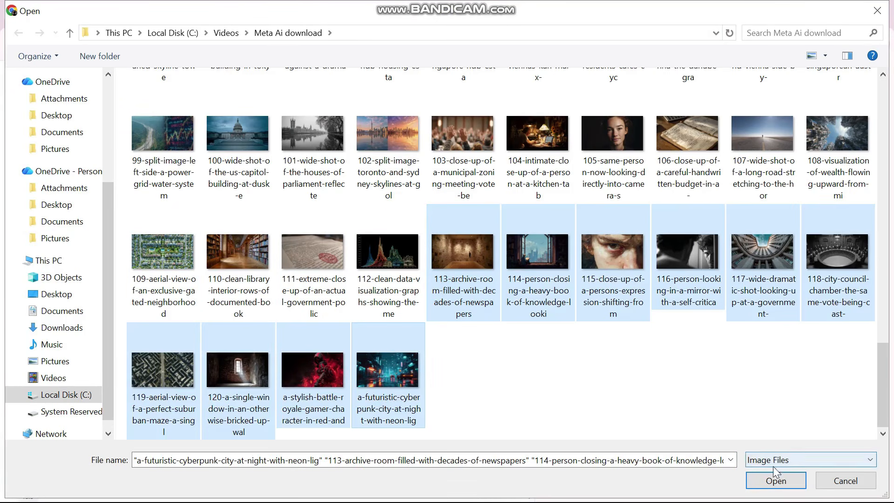
{"action": "left_click", "coordinate": [777, 480]}
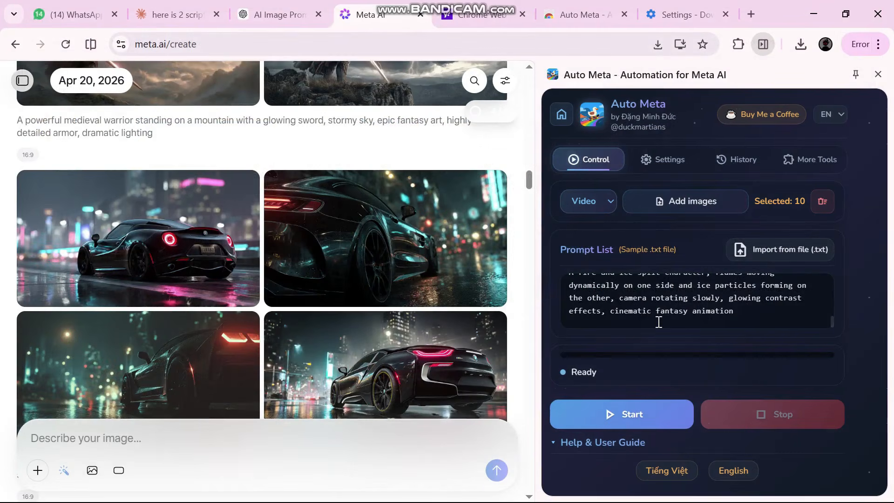
{"action": "scroll", "coordinate": [659, 321], "scroll_direction": "up", "scroll_amount": 5}
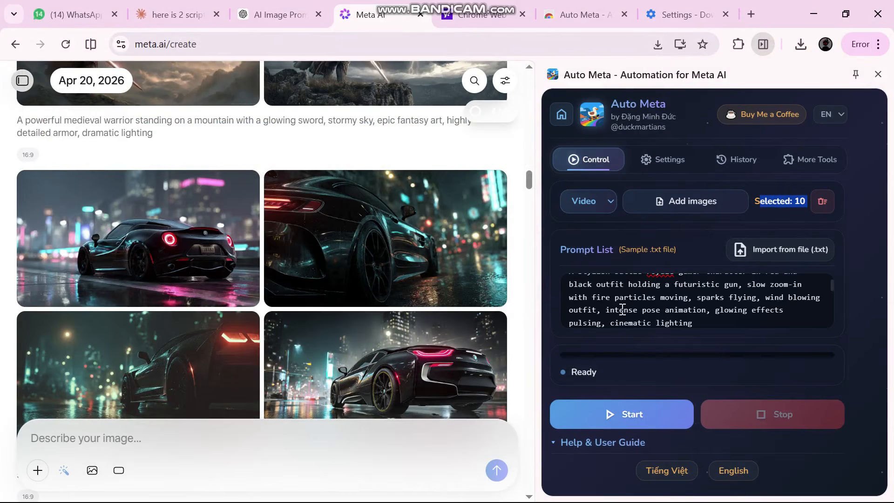
- Clear the ten selected images and reopen the image picker at the end of the "Meta Ai download" folder
{"action": "scroll", "coordinate": [606, 306], "scroll_direction": "down", "scroll_amount": 5}
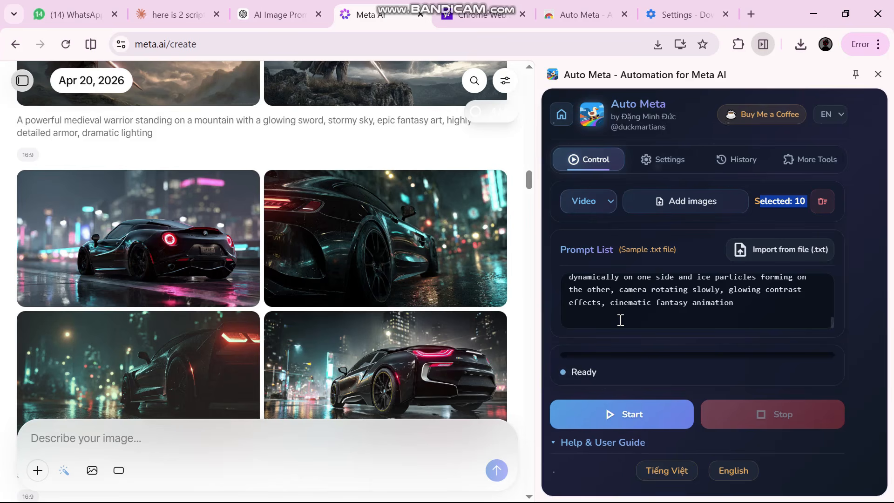
{"action": "left_click", "coordinate": [666, 215]}
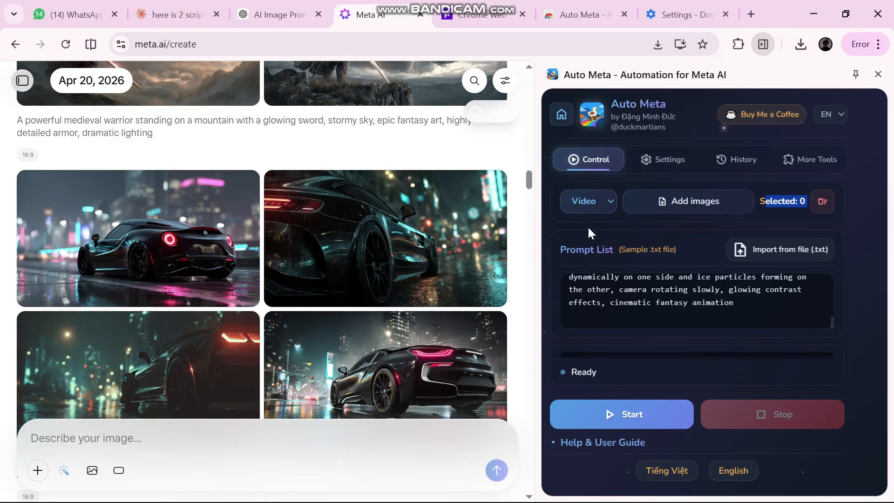
{"action": "left_click", "coordinate": [659, 215]}
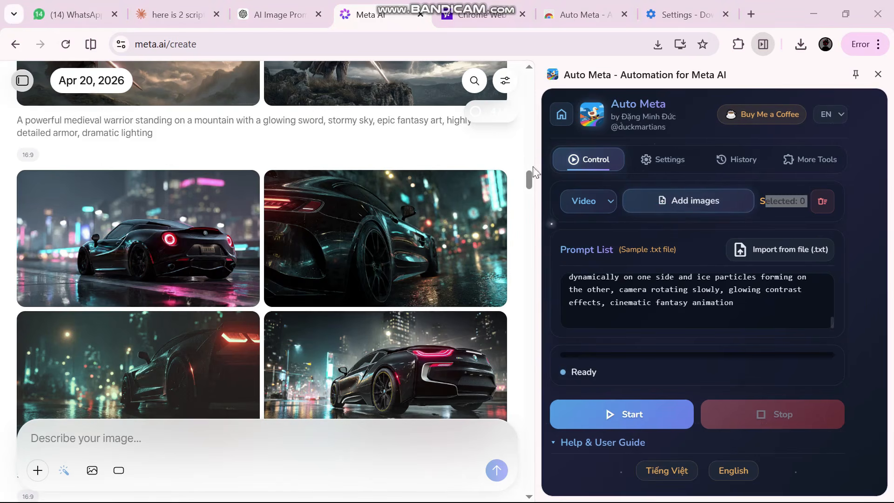
{"action": "scroll", "coordinate": [378, 311], "scroll_direction": "down", "scroll_amount": 15}
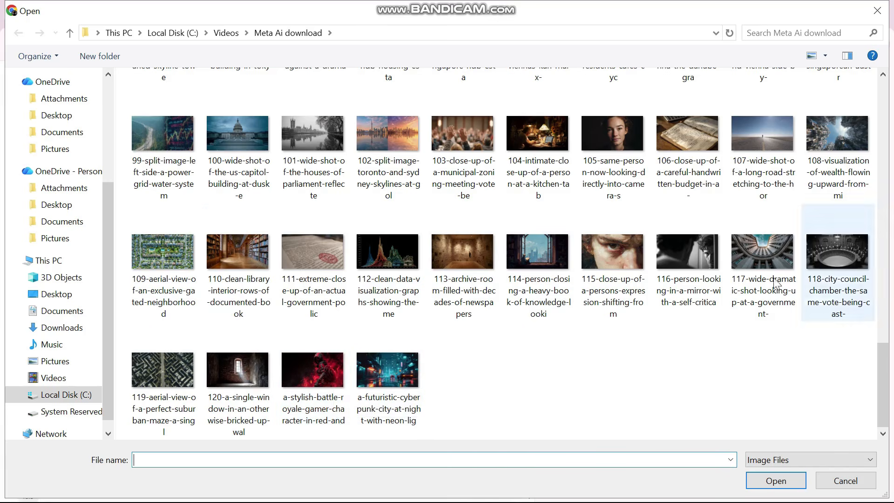
{"action": "left_click", "coordinate": [372, 245]}
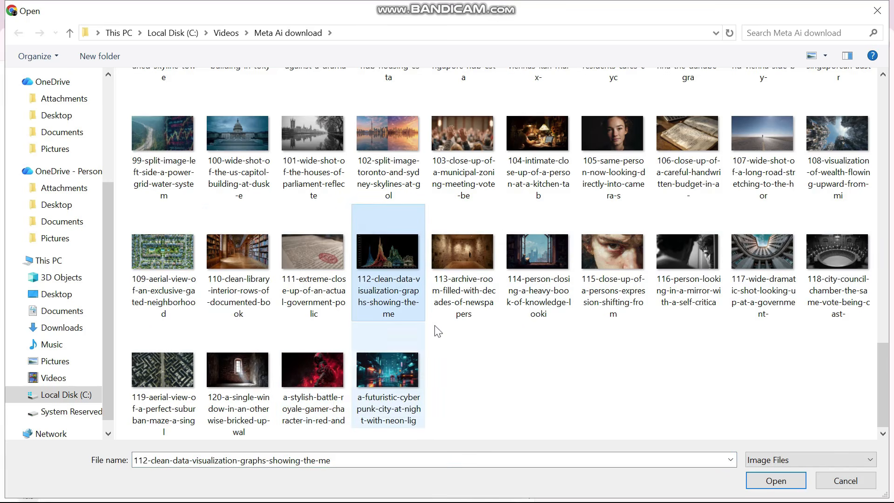
{"action": "left_click", "coordinate": [461, 310]}
{"action": "left_click", "coordinate": [423, 368], "text": "shift"}
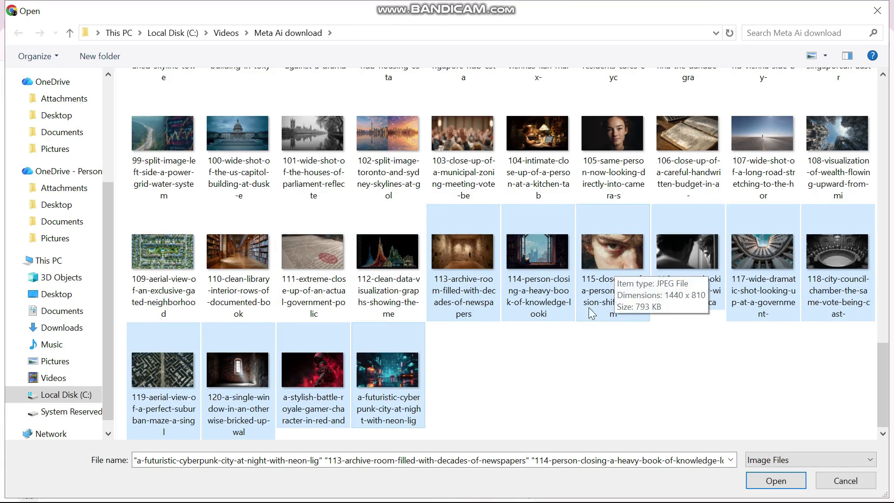
{"action": "left_click", "coordinate": [486, 360]}
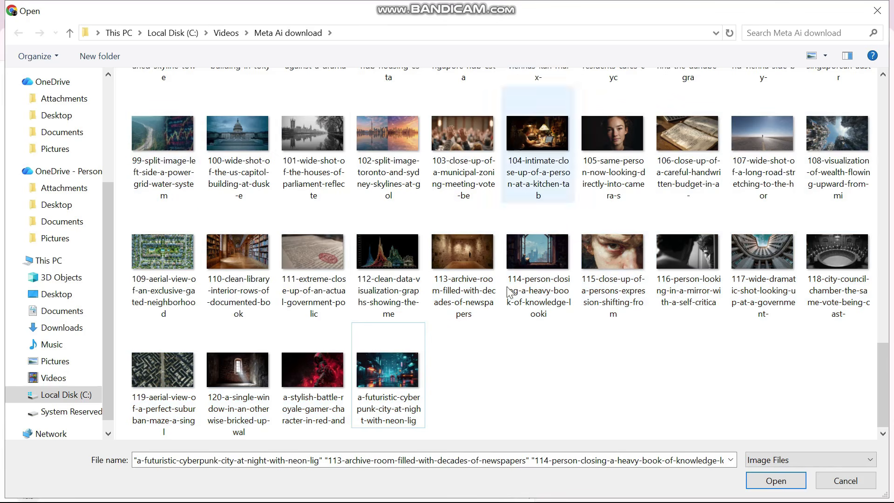
- Sort the folder's images by date in descending order, look through them, and restore the ascending order
{"action": "right_click", "coordinate": [497, 363]}
{"action": "mouse_move", "coordinate": [564, 225]}
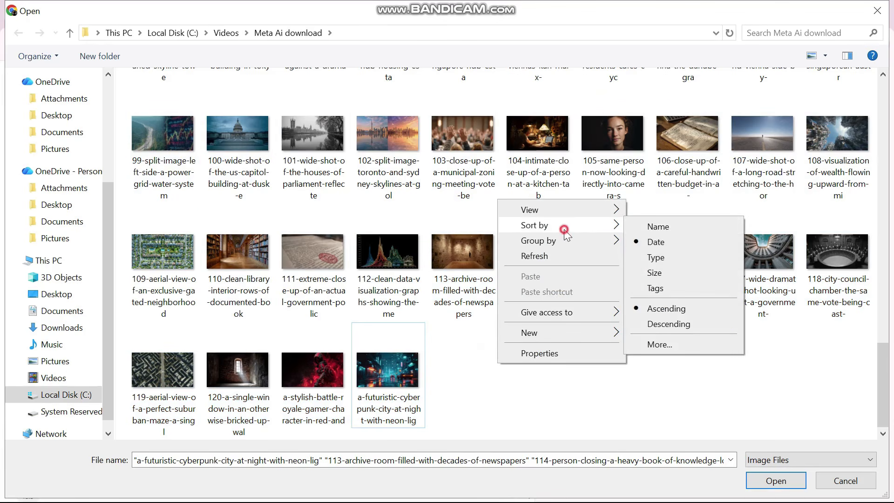
{"action": "left_click", "coordinate": [679, 241]}
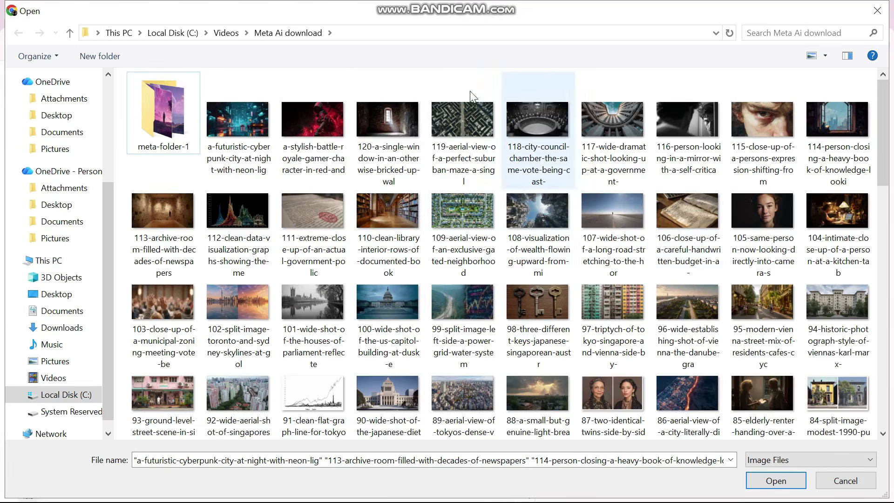
{"action": "scroll", "coordinate": [501, 305], "scroll_direction": "down", "scroll_amount": 10}
{"action": "right_click", "coordinate": [503, 367]}
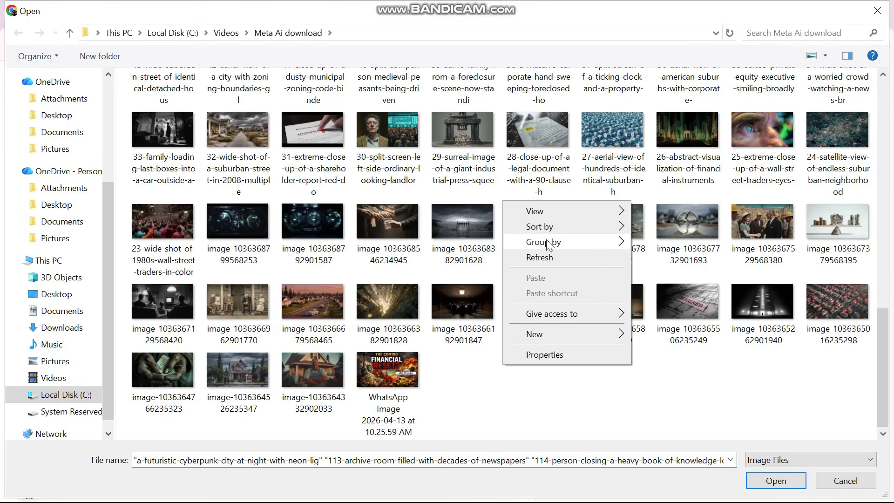
{"action": "left_click", "coordinate": [470, 369]}
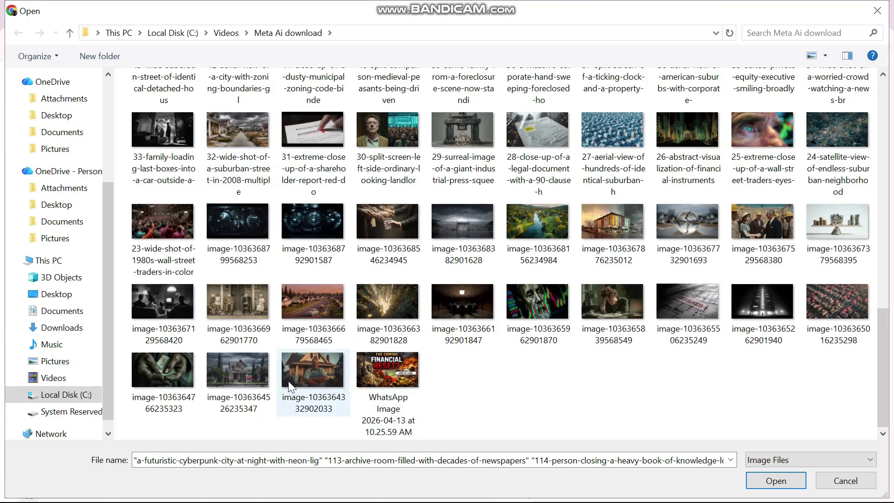
{"action": "scroll", "coordinate": [312, 283], "scroll_direction": "up", "scroll_amount": 15}
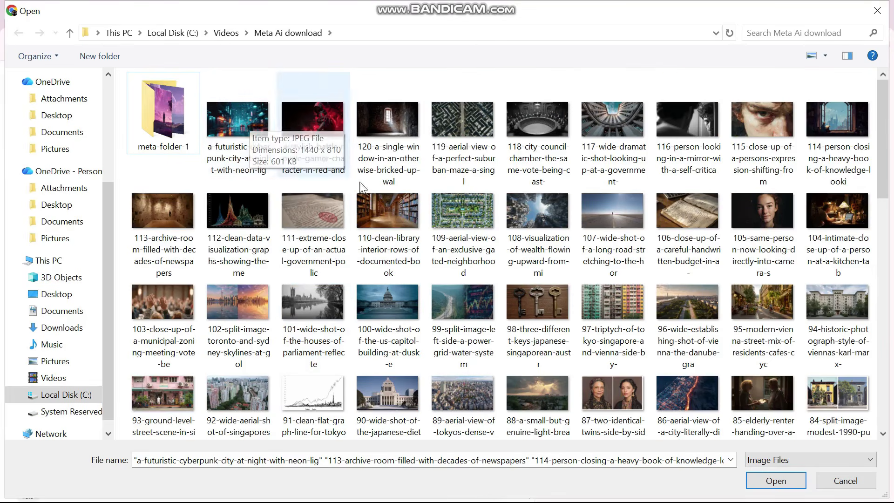
{"action": "scroll", "coordinate": [370, 401], "scroll_direction": "down", "scroll_amount": 20}
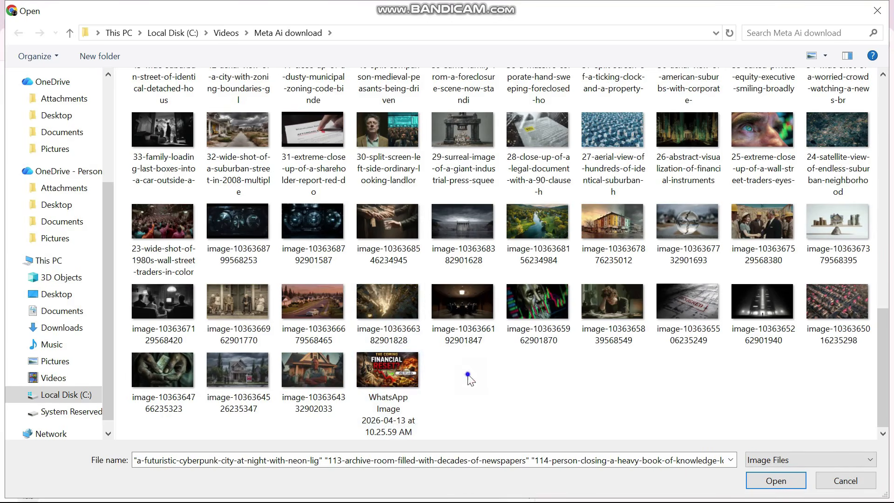
{"action": "right_click", "coordinate": [463, 210]}
{"action": "mouse_move", "coordinate": [503, 235]}
{"action": "left_click", "coordinate": [652, 316]}
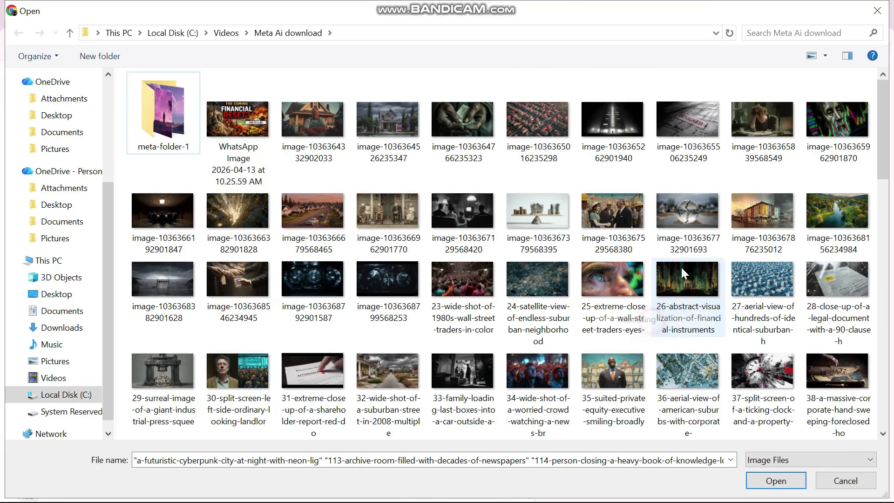
{"action": "left_click", "coordinate": [302, 139]}
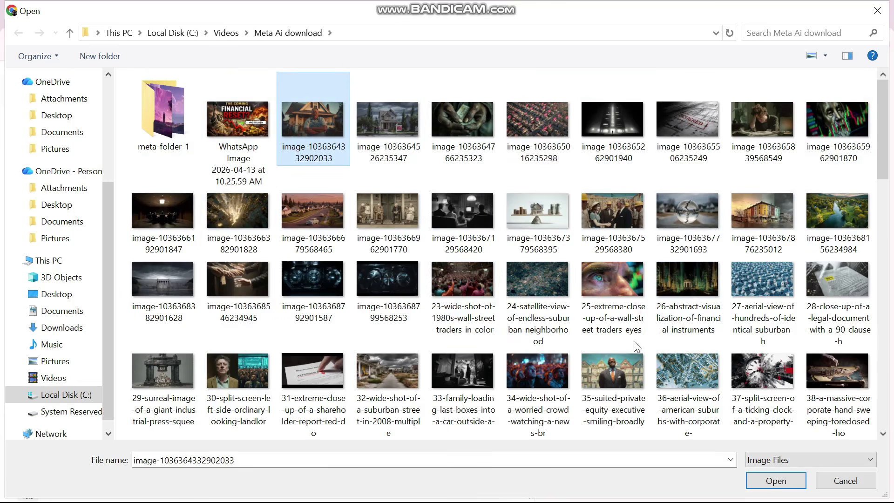
{"action": "scroll", "coordinate": [585, 331], "scroll_direction": "down", "scroll_amount": 8}
{"action": "scroll", "coordinate": [584, 332], "scroll_direction": "up", "scroll_amount": 10}
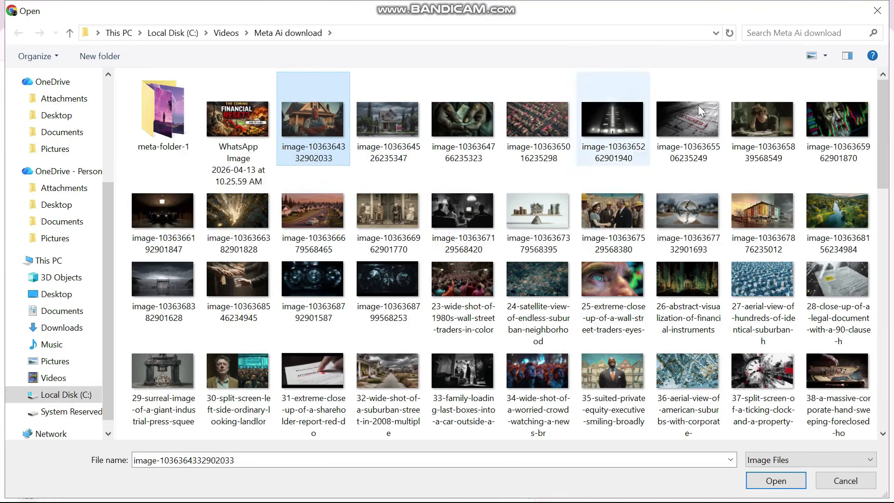
{"action": "left_click", "coordinate": [249, 202], "text": "shift"}
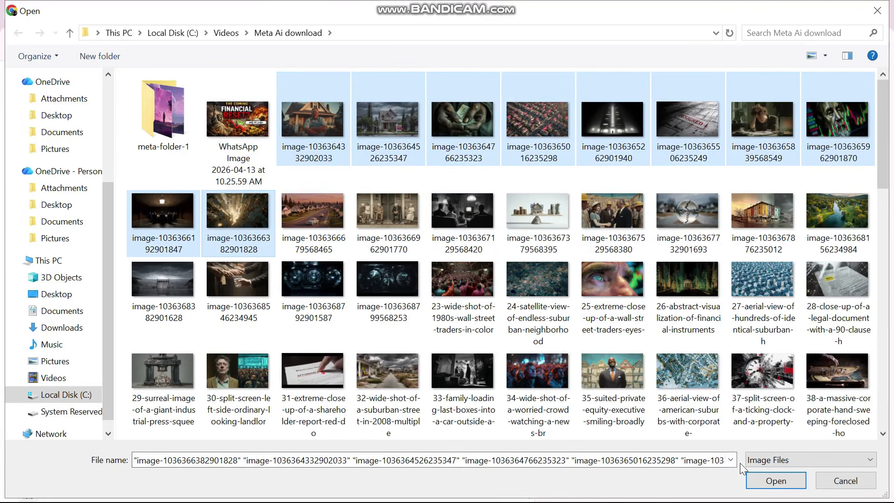
{"action": "left_click", "coordinate": [775, 481]}
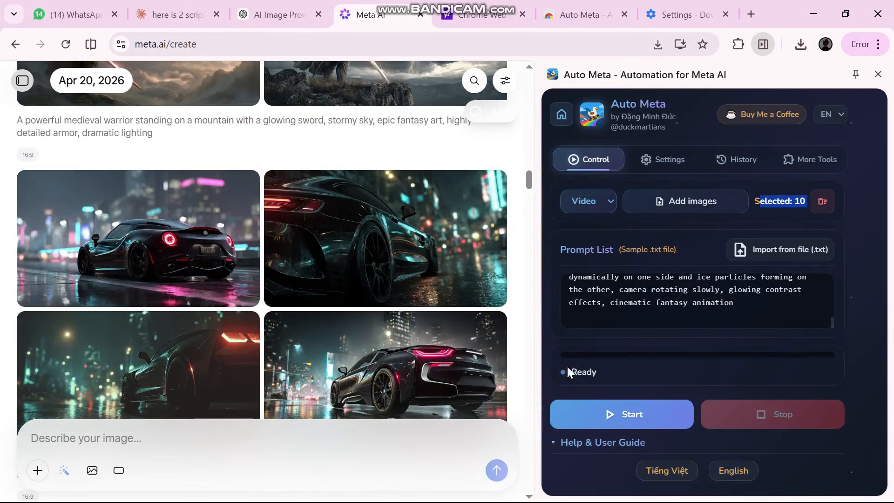
{"action": "left_click_drag", "start_coordinate": [754, 200], "coordinate": [797, 199]}
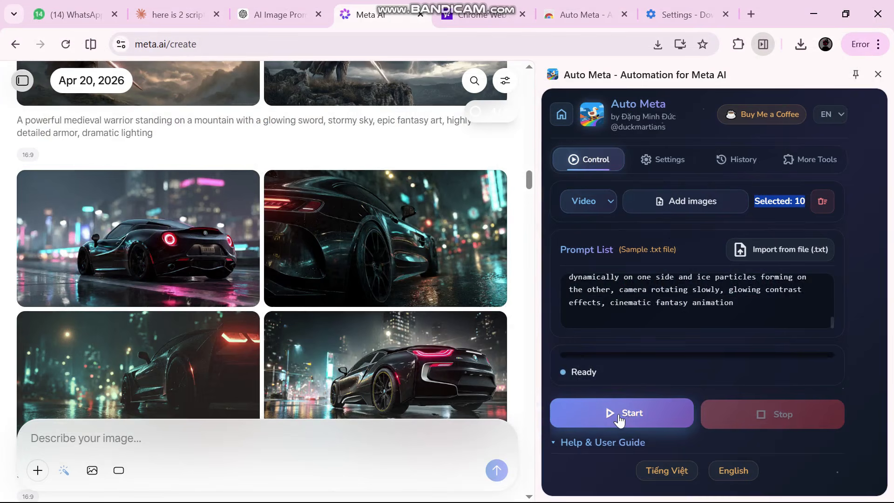
{"action": "left_click", "coordinate": [643, 413]}
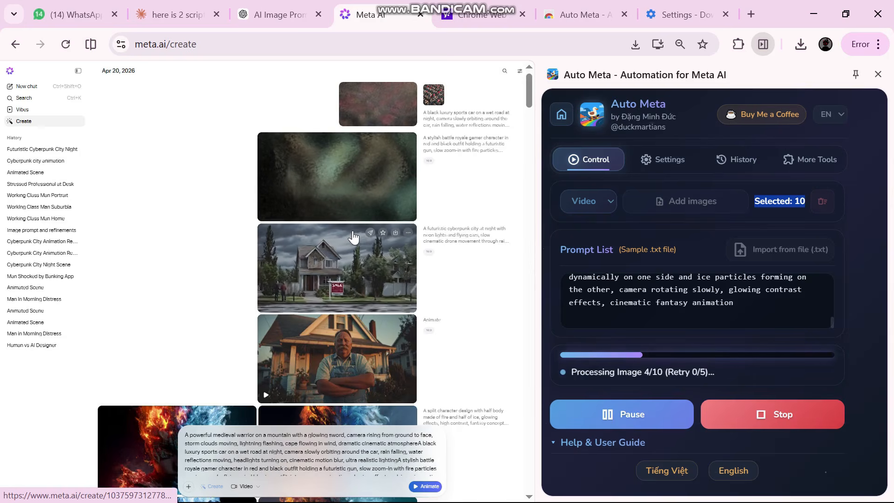
- Monitor Auto Meta's processing status for the ten images and examine the videos being generated on the Create page
{"action": "left_click_drag", "start_coordinate": [572, 372], "coordinate": [666, 370]}
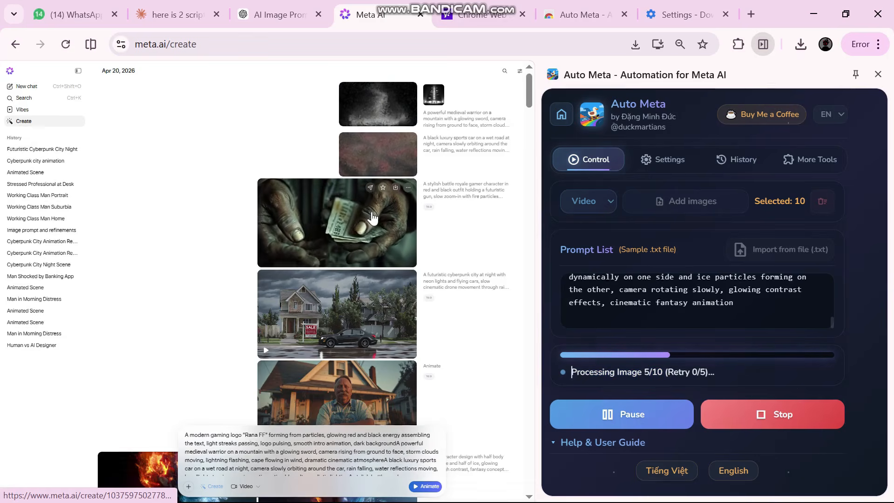
{"action": "left_click_drag", "start_coordinate": [569, 366], "coordinate": [675, 367]}
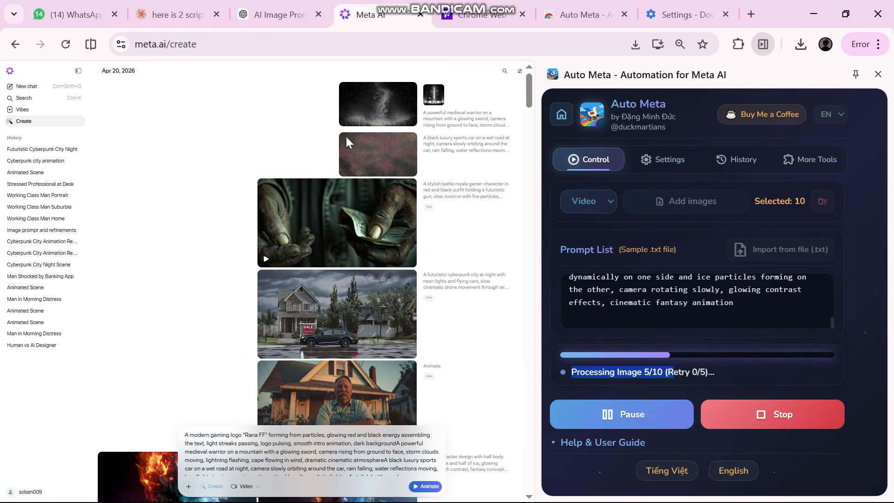
{"action": "left_click_drag", "start_coordinate": [600, 102], "coordinate": [564, 145]}
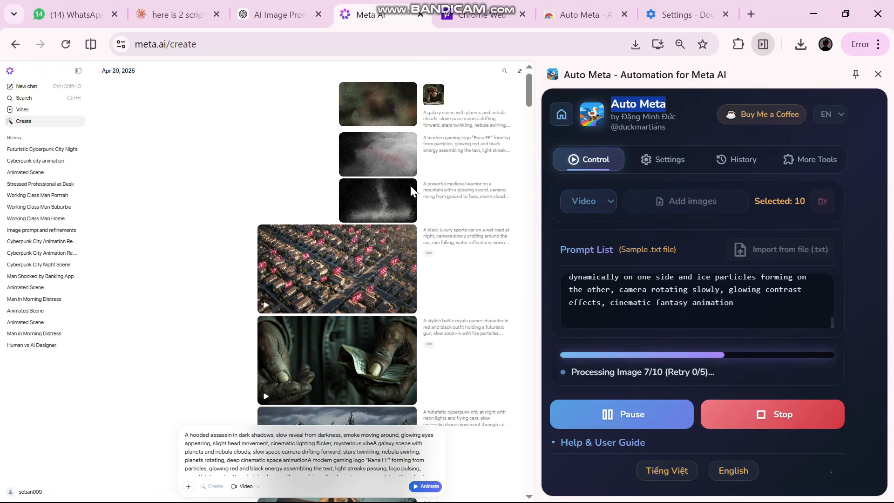
{"action": "left_click_drag", "start_coordinate": [572, 377], "coordinate": [650, 384]}
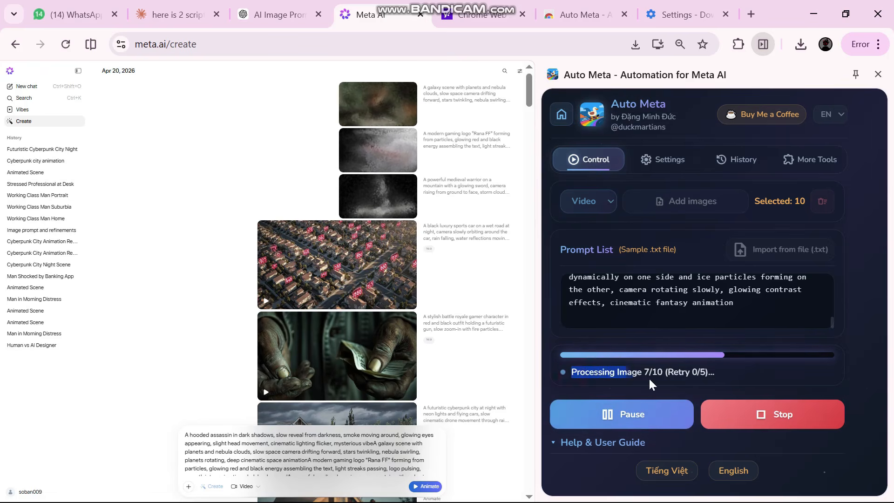
{"action": "scroll", "coordinate": [375, 228], "scroll_direction": "down", "scroll_amount": 3}
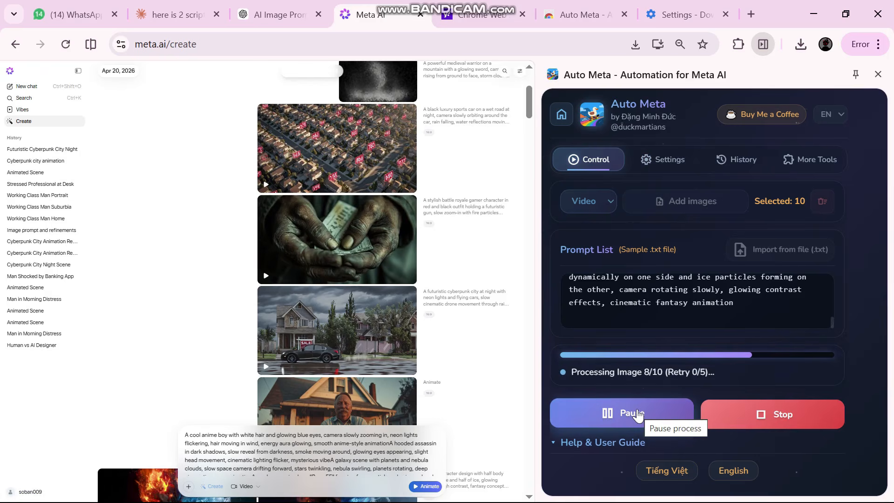
{"action": "scroll", "coordinate": [379, 209], "scroll_direction": "up", "scroll_amount": 3}
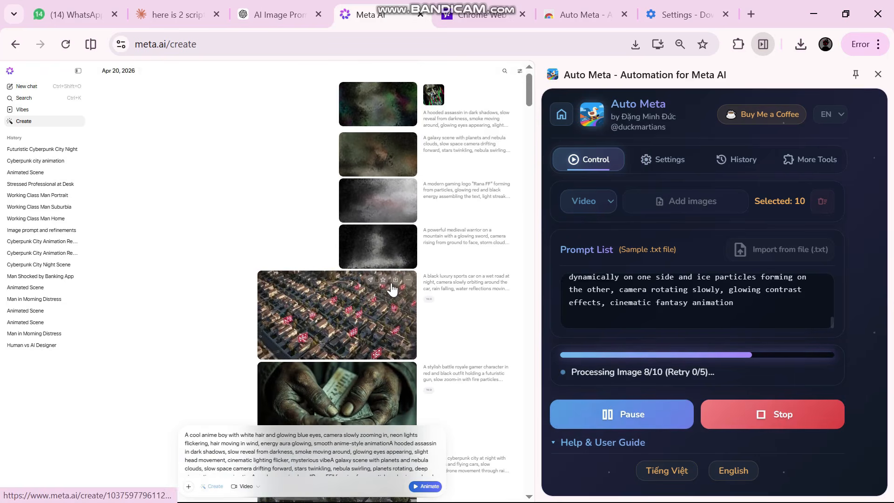
{"action": "scroll", "coordinate": [395, 287], "scroll_direction": "down", "scroll_amount": 10}
{"action": "scroll", "coordinate": [395, 288], "scroll_direction": "up", "scroll_amount": 5}
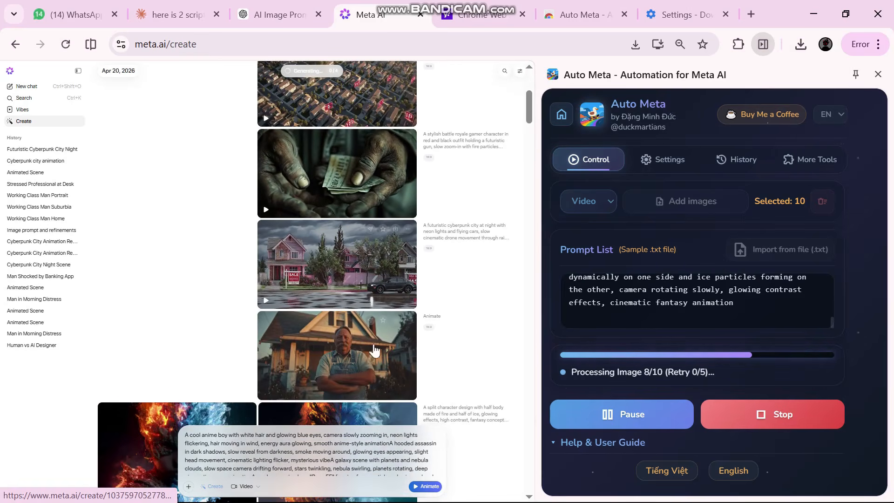
{"action": "scroll", "coordinate": [349, 185], "scroll_direction": "up", "scroll_amount": 3}
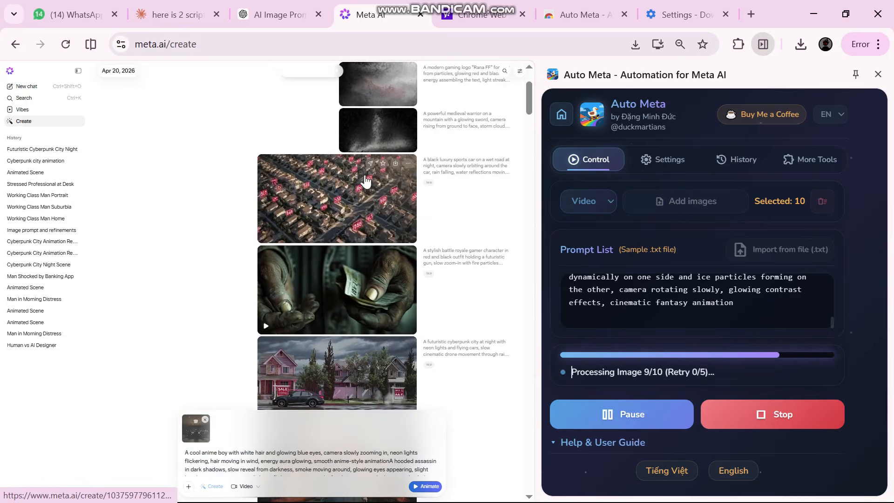
{"action": "scroll", "coordinate": [375, 144], "scroll_direction": "up", "scroll_amount": 3}
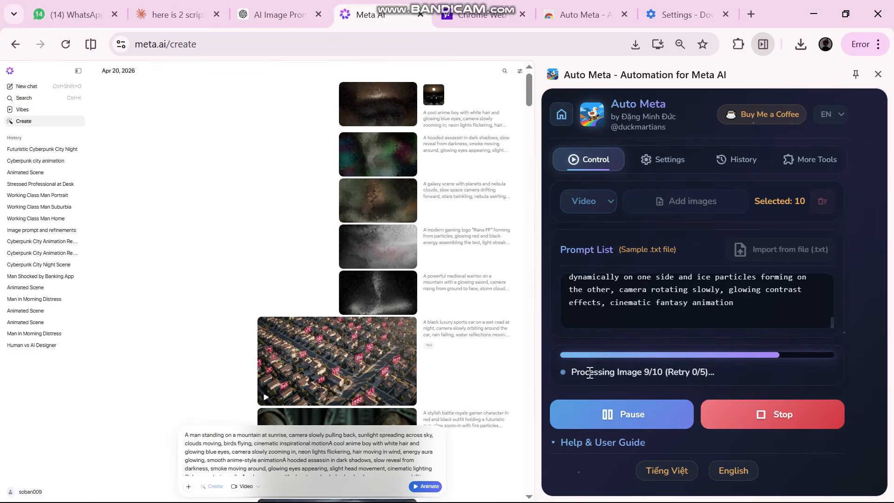
{"action": "left_click_drag", "start_coordinate": [568, 371], "coordinate": [663, 372]}
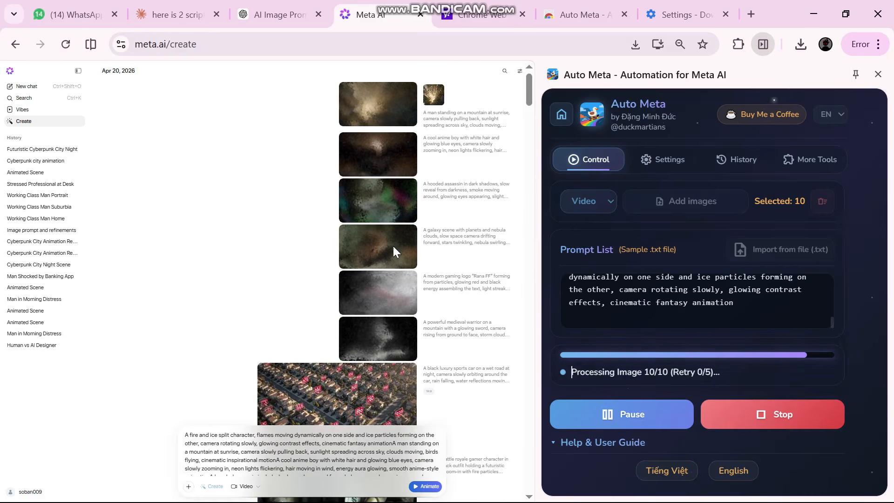
- Reset the page zoom and close the Auto Meta extension beside the Create page
{"action": "key", "text": "ctrl+0"}
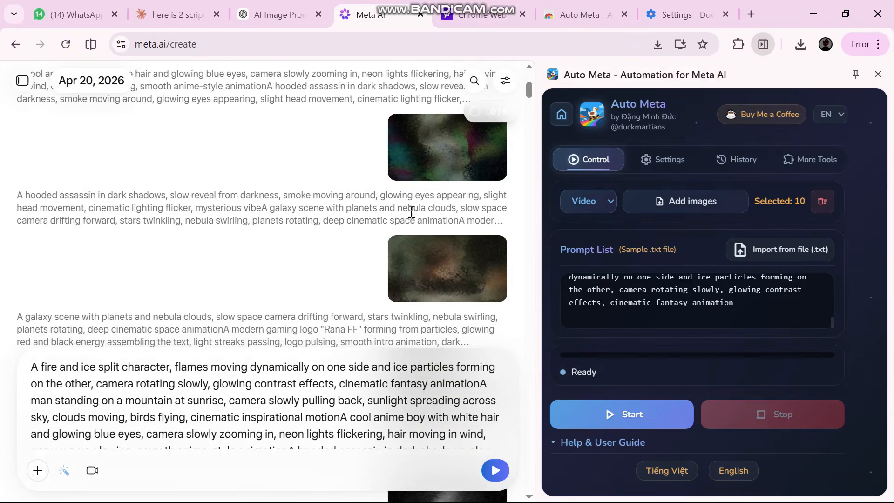
{"action": "scroll", "coordinate": [408, 178], "scroll_direction": "down", "scroll_amount": 5}
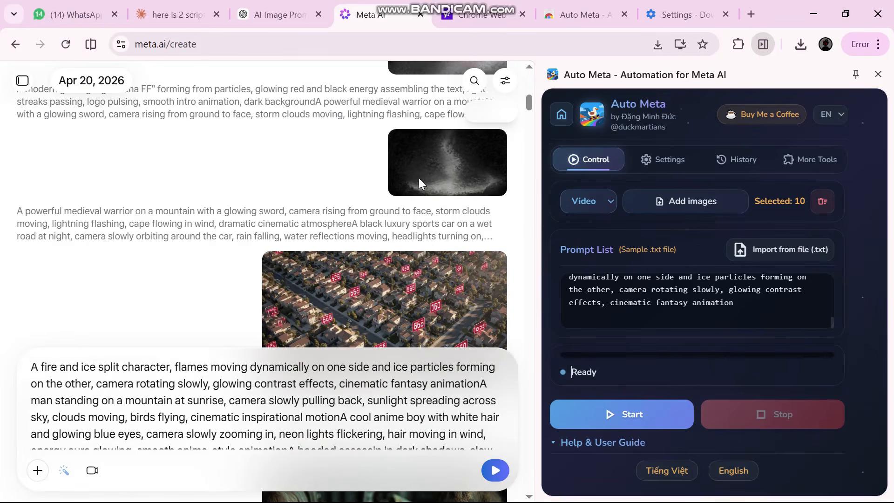
{"action": "left_click", "coordinate": [878, 74]}
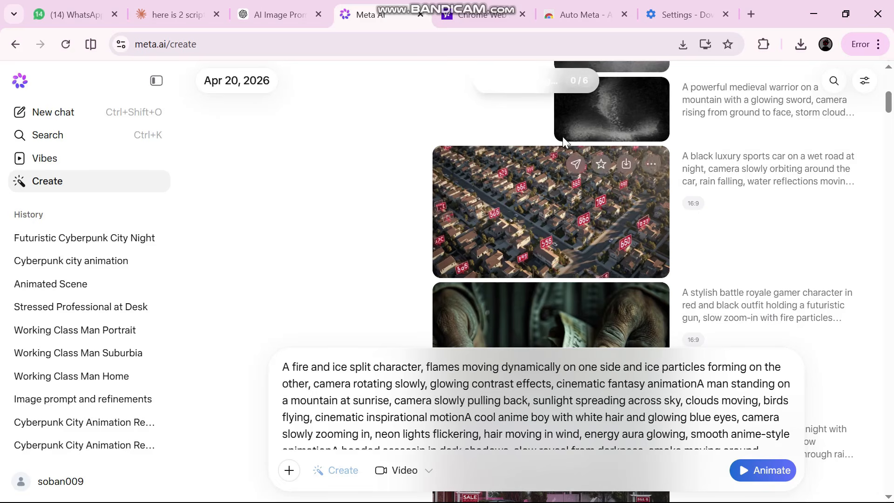
- Look through the generated videos and open the "Animate" video of the man in front of the house
{"action": "scroll", "coordinate": [565, 237], "scroll_direction": "down", "scroll_amount": 4}
{"action": "scroll", "coordinate": [558, 196], "scroll_direction": "up", "scroll_amount": 9}
{"action": "scroll", "coordinate": [537, 186], "scroll_direction": "down", "scroll_amount": 12}
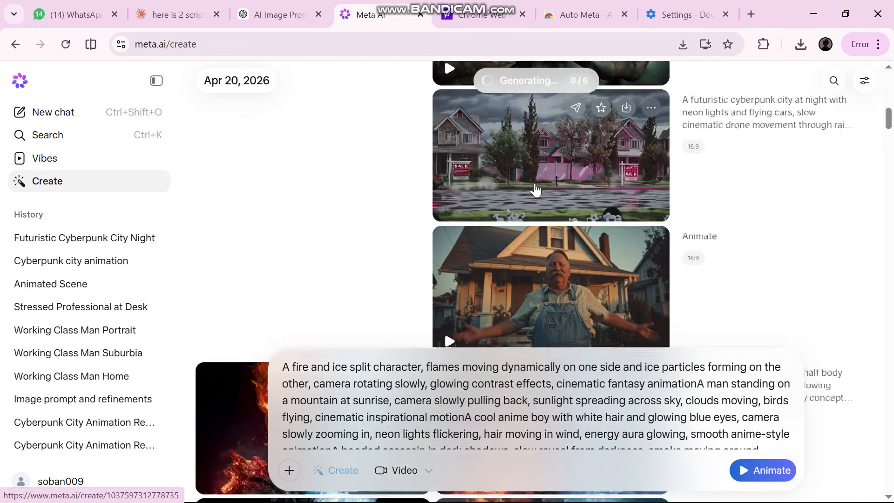
{"action": "left_click", "coordinate": [565, 172]}
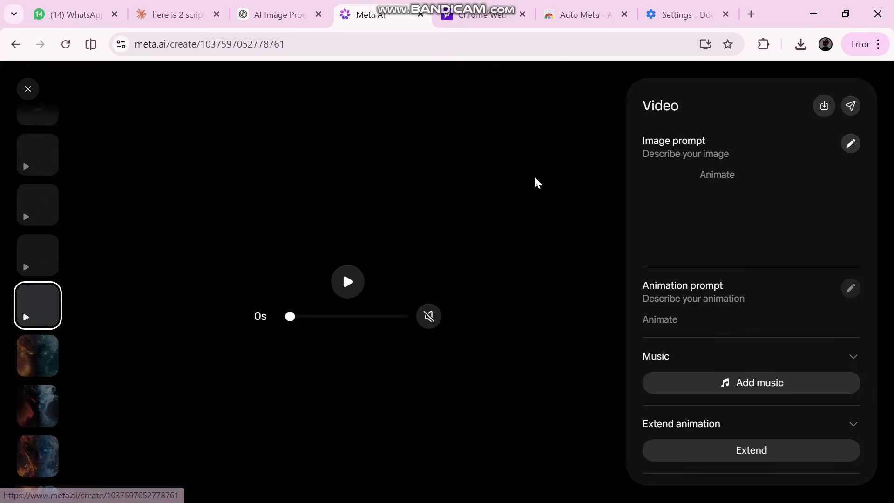
- Play the videos of the man and of the house with the SALE sign, and return to the Create page
{"action": "left_click", "coordinate": [347, 282]}
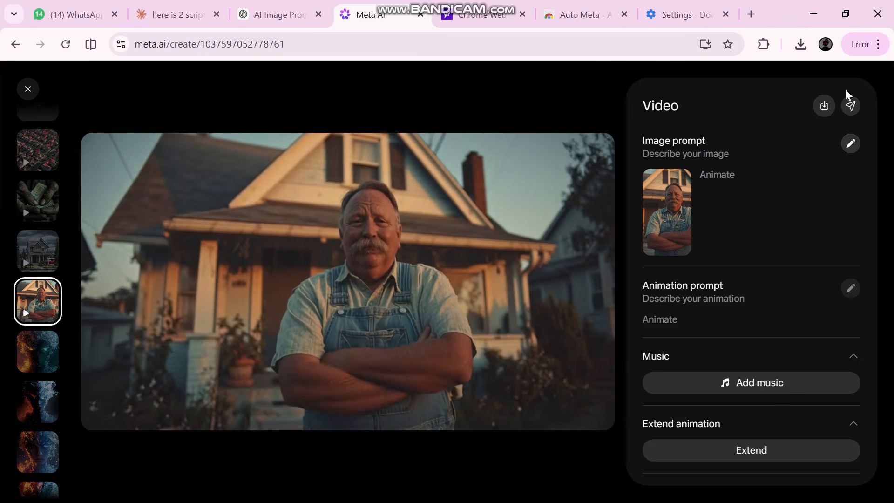
{"action": "left_click", "coordinate": [482, 110]}
{"action": "left_click", "coordinate": [43, 253]}
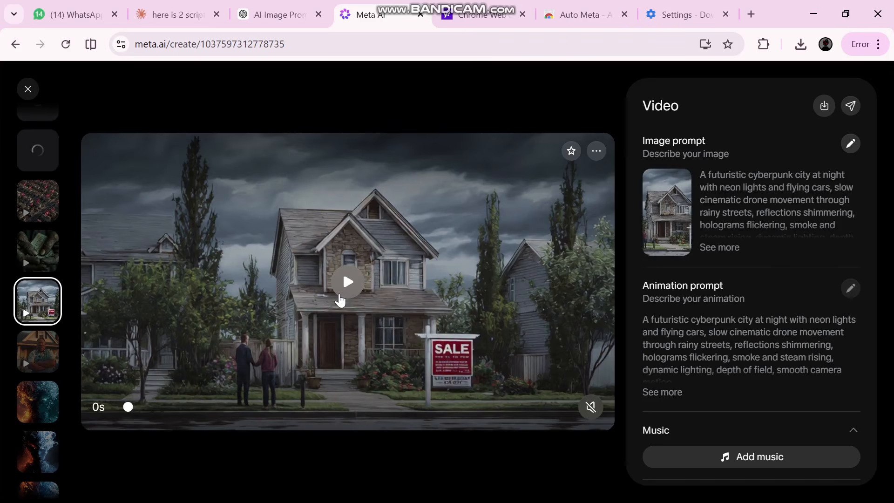
{"action": "left_click", "coordinate": [340, 300]}
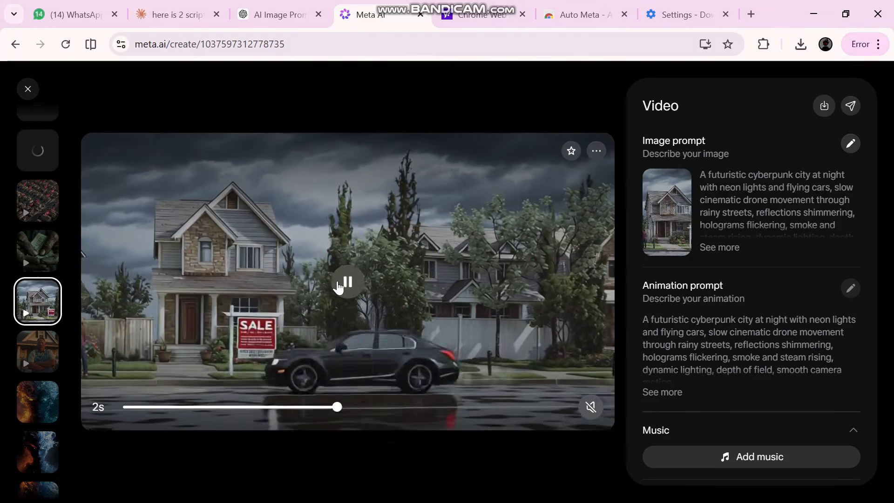
{"action": "left_click", "coordinate": [368, 266]}
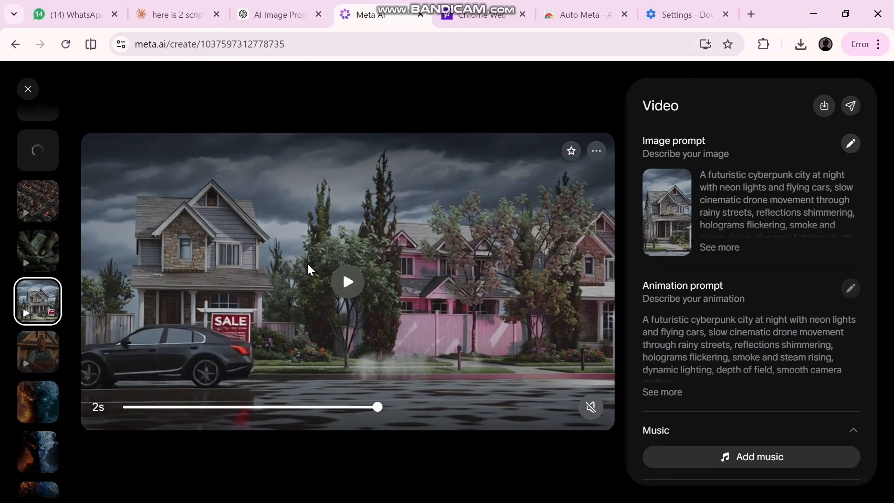
{"action": "left_click", "coordinate": [29, 91]}
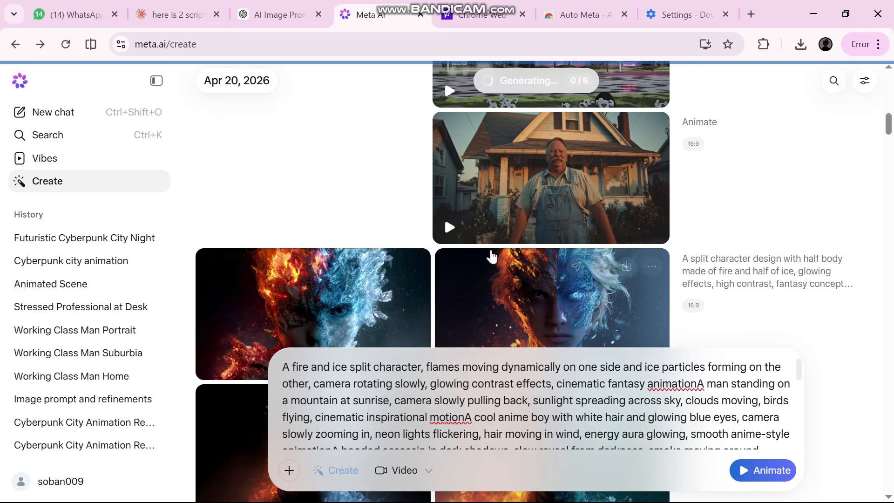
- Examine the finished videos and those still generating in the Apr 20, 2026 results on the Create page
{"action": "scroll", "coordinate": [491, 251], "scroll_direction": "up", "scroll_amount": 7}
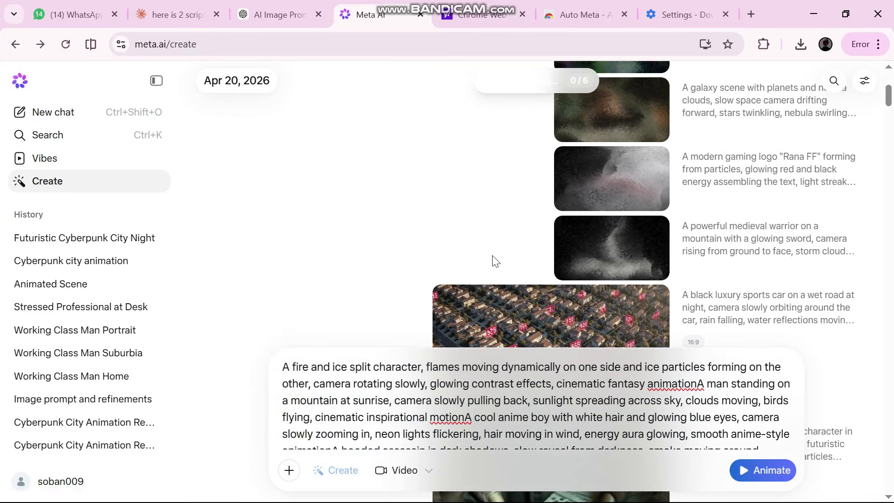
{"action": "scroll", "coordinate": [494, 261], "scroll_direction": "up", "scroll_amount": 5}
{"action": "scroll", "coordinate": [494, 261], "scroll_direction": "down", "scroll_amount": 9}
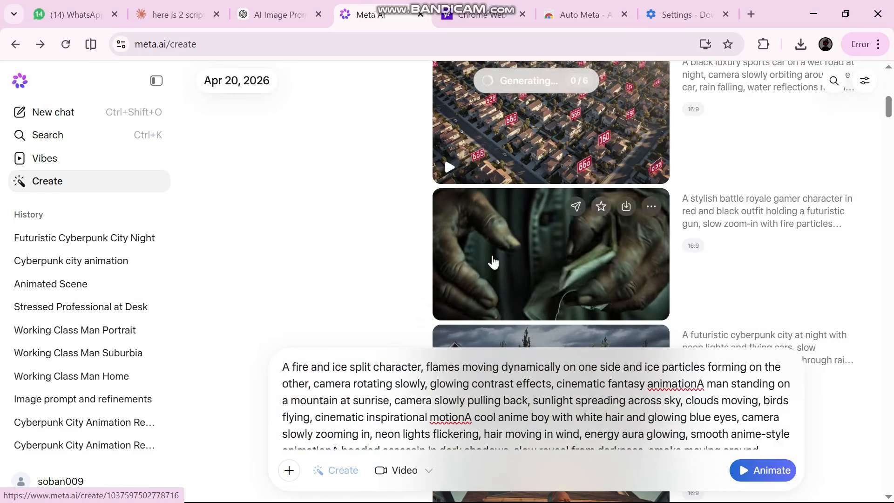
{"action": "scroll", "coordinate": [493, 263], "scroll_direction": "down", "scroll_amount": 7}
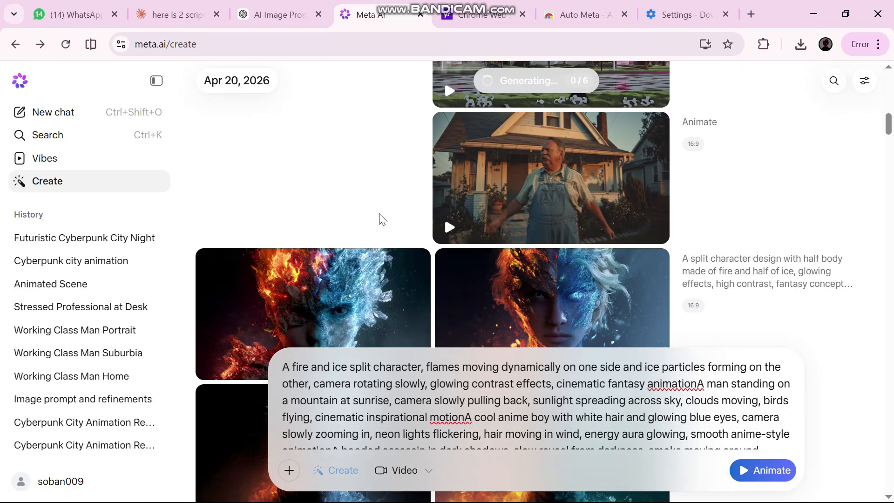
{"action": "scroll", "coordinate": [381, 219], "scroll_direction": "up", "scroll_amount": 2}
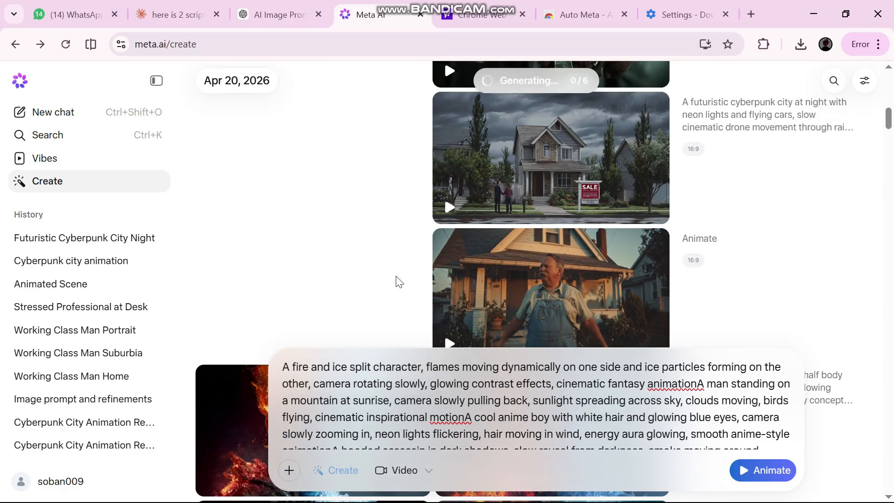